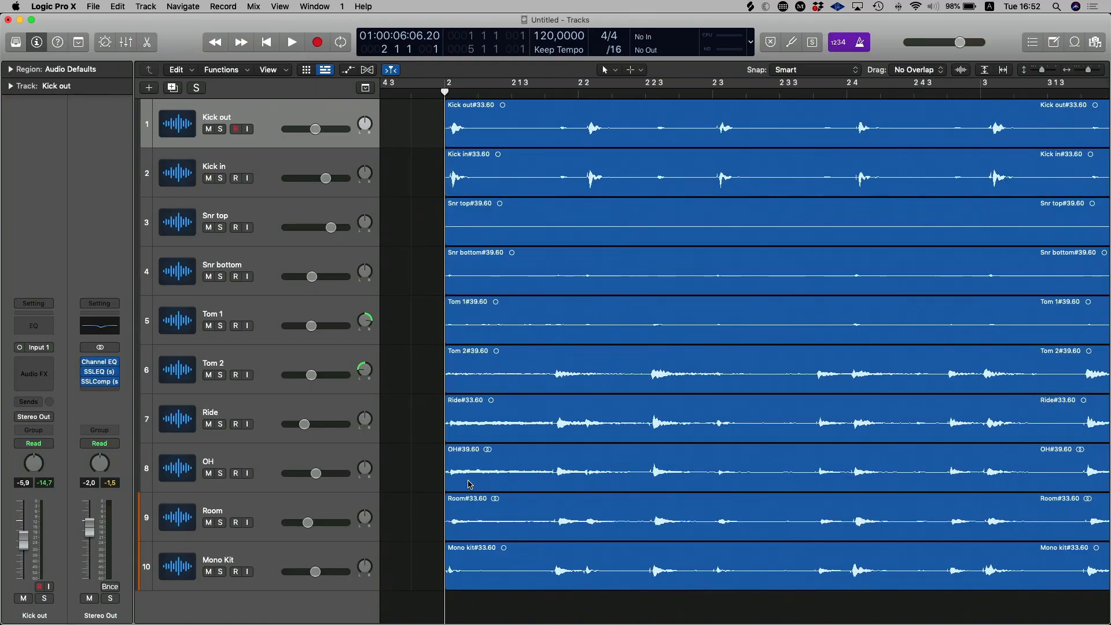
# - Examine how the drum hits line up across the kick, snare, tom and ride tracks in the first bars
pyautogui.hscroll(10, 471, 482)
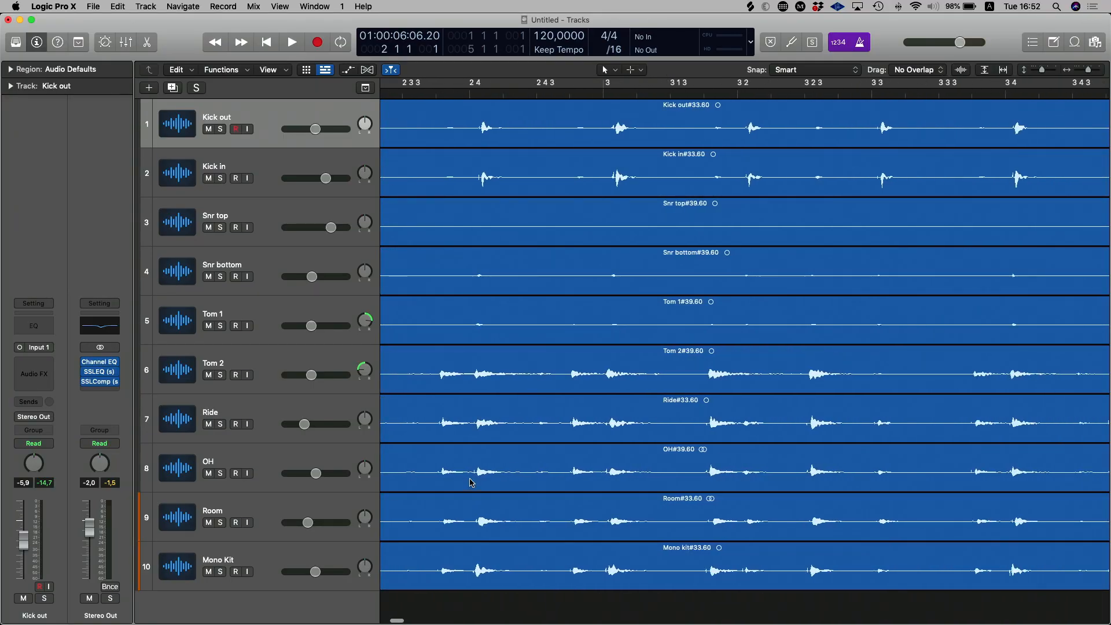
pyautogui.hscroll(1, 489, 234)
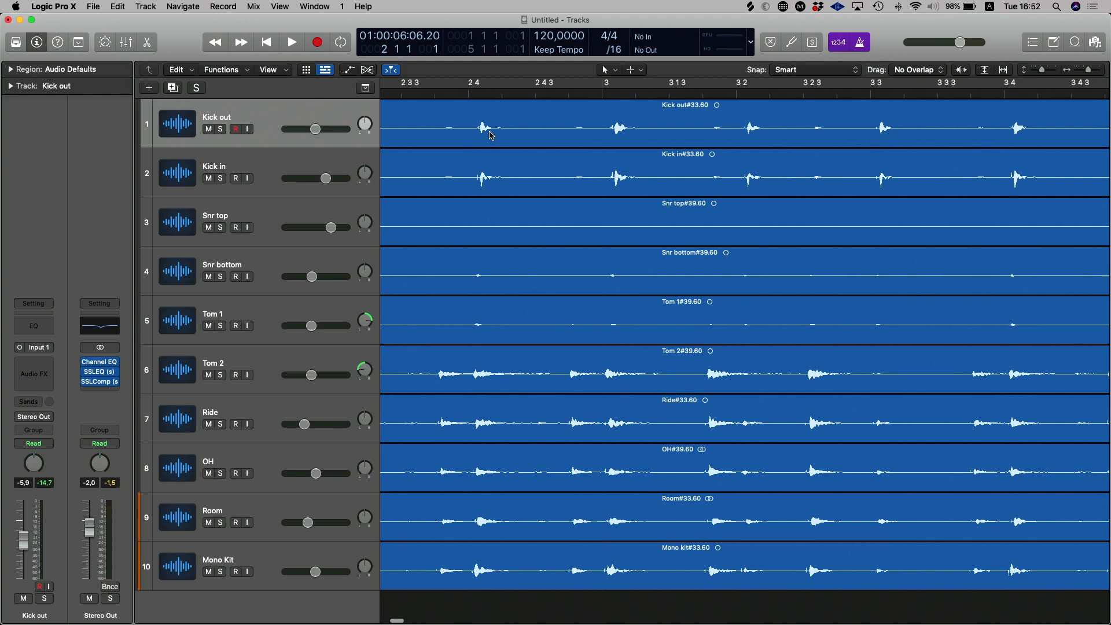
pyautogui.click(488, 173)
pyautogui.click(486, 228)
pyautogui.click(474, 371)
pyautogui.click(477, 433)
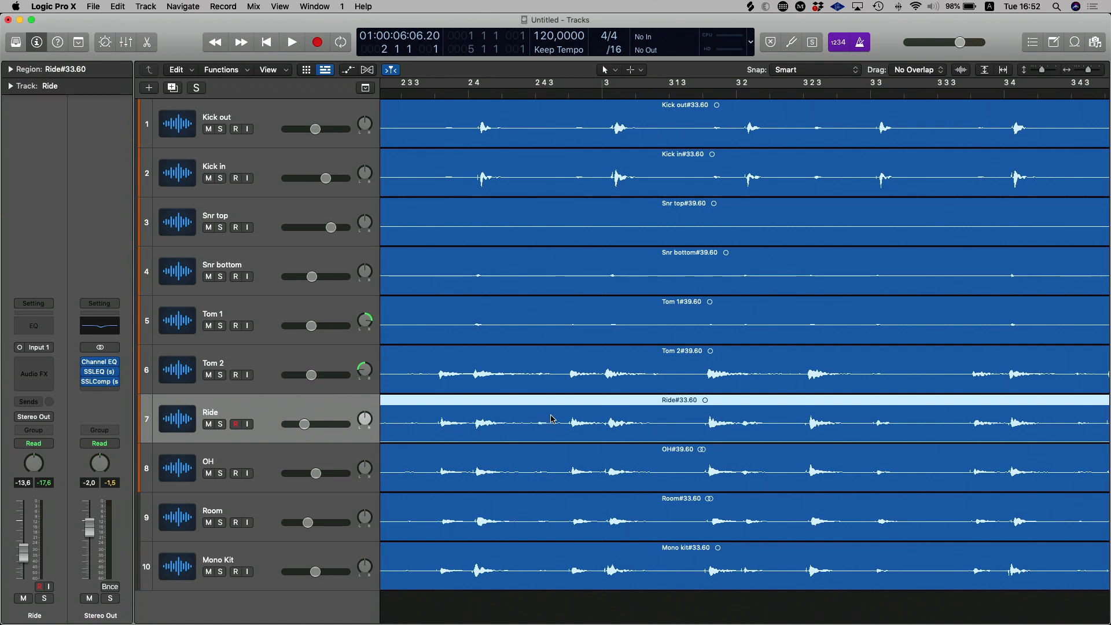
pyautogui.scroll(-10, 551, 419)
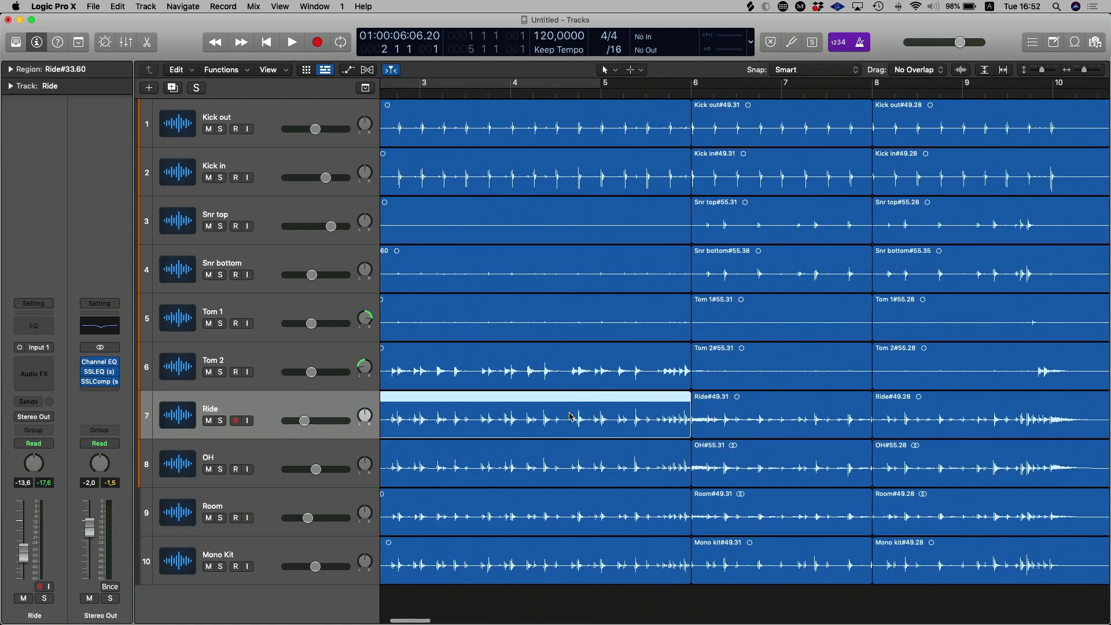
pyautogui.scroll(-10, 570, 417)
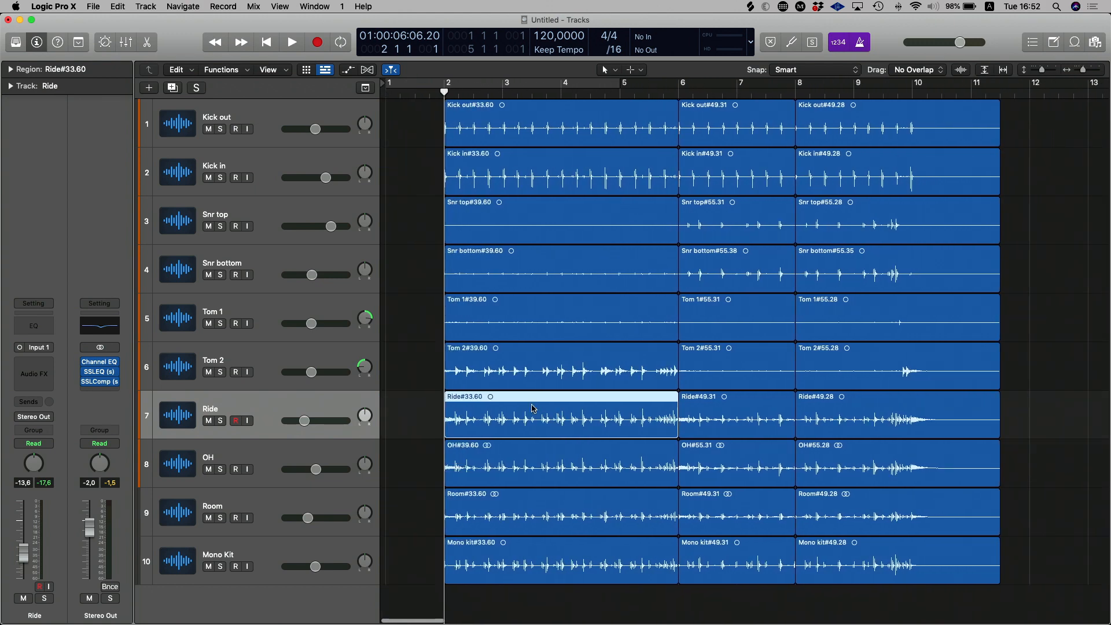
# - Select all ten drum tracks from Kick out to Mono Kit and assign them to new Group 1 in the mixer
pyautogui.click(273, 124)
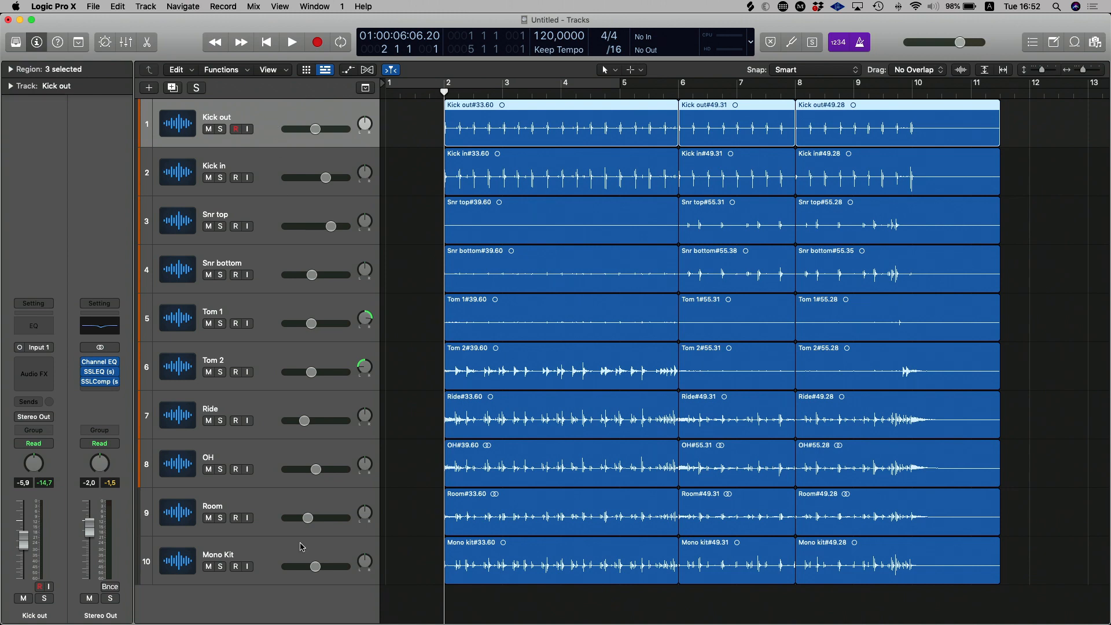
pyautogui.keyDown('shift'); pyautogui.click(275, 557); pyautogui.keyUp('shift')
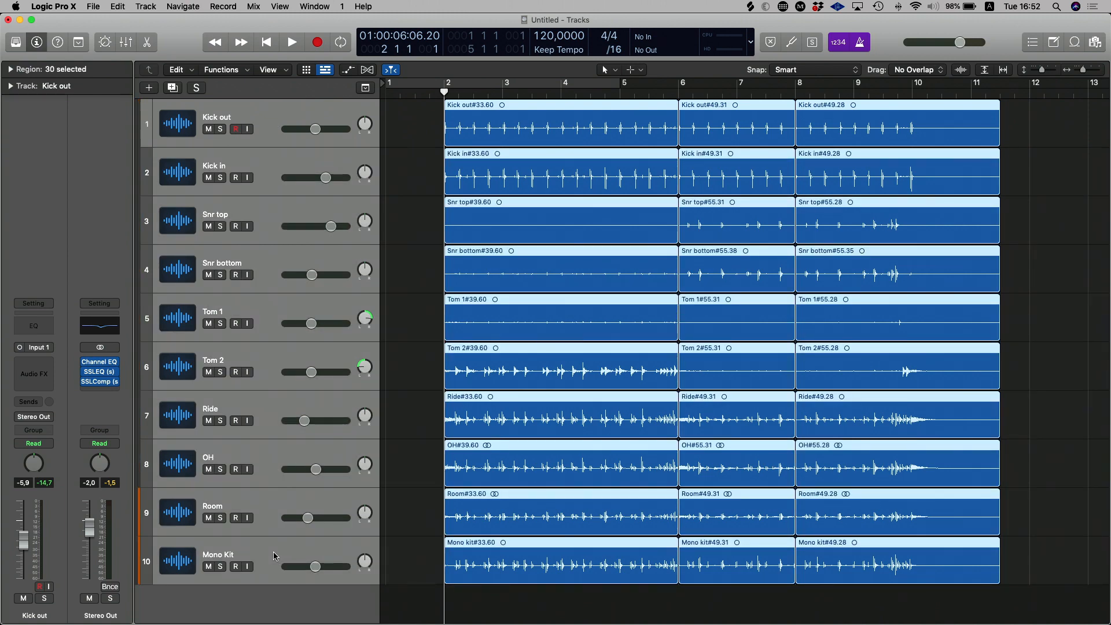
pyautogui.press('x')
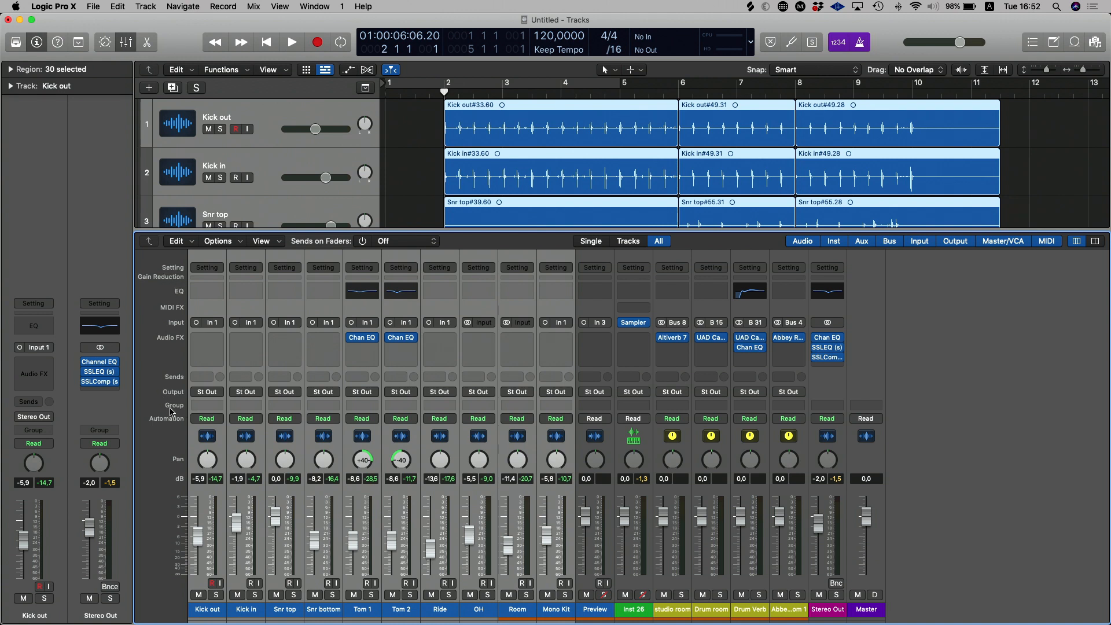
pyautogui.click(208, 407)
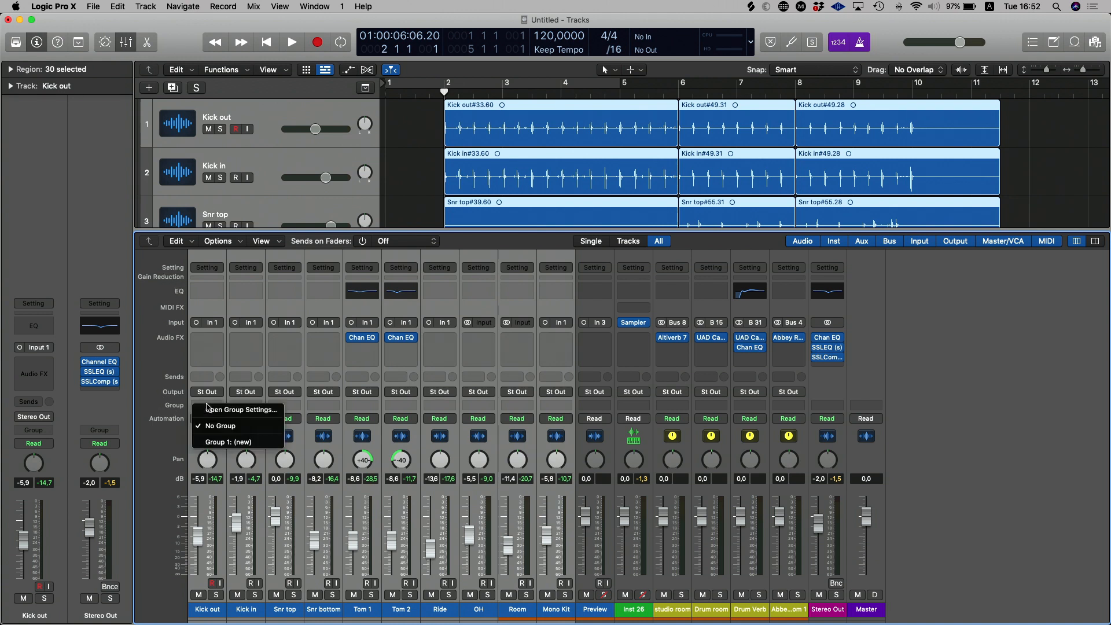
pyautogui.click(208, 443)
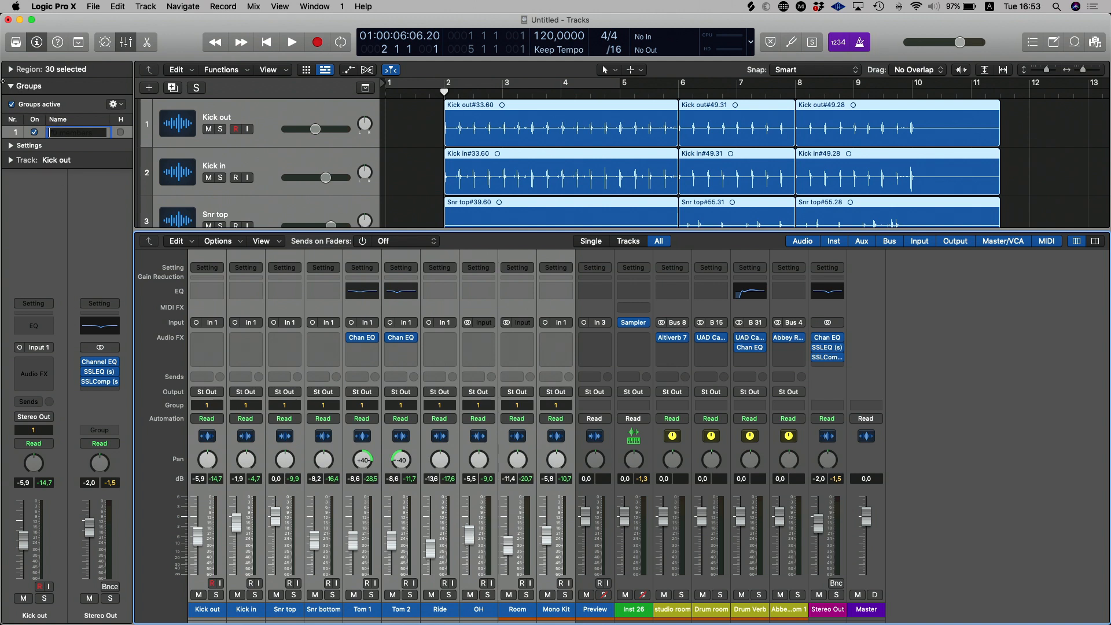
# - Name Group 1 "Drums" in the group list
pyautogui.click(12, 88)
pyautogui.click(13, 87)
pyautogui.click(13, 87)
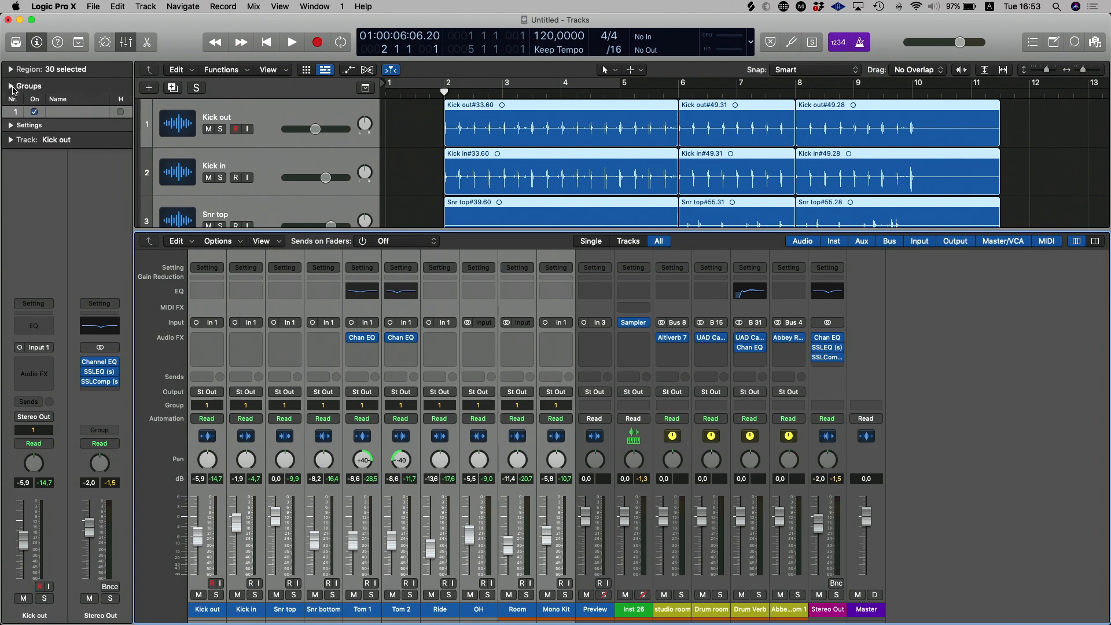
pyautogui.click(12, 87)
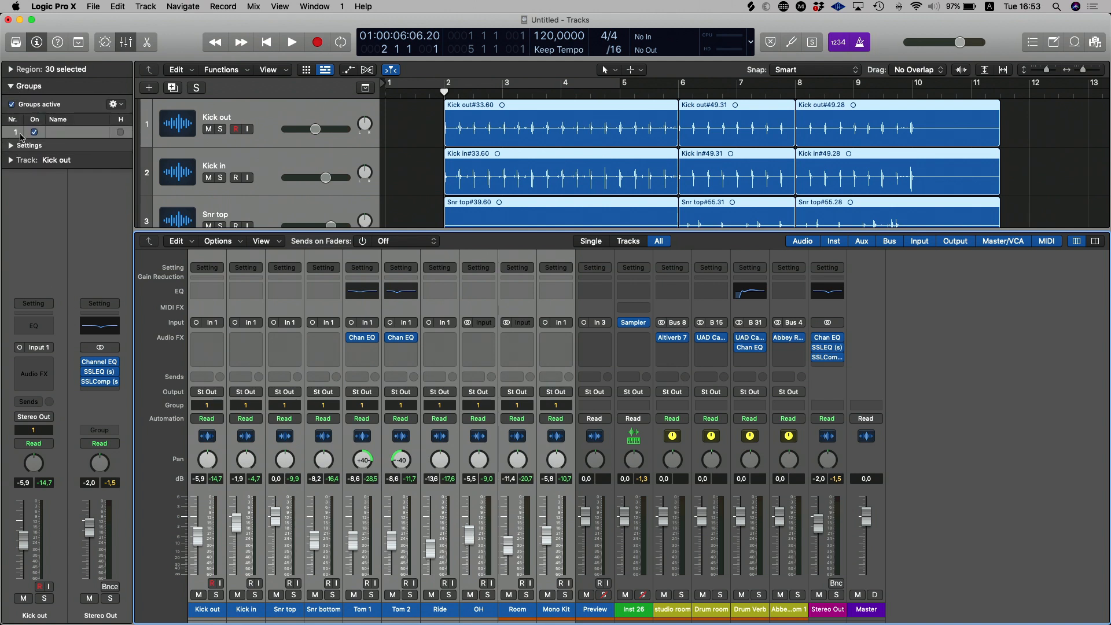
pyautogui.doubleClick(62, 136)
pyautogui.write('Dr')
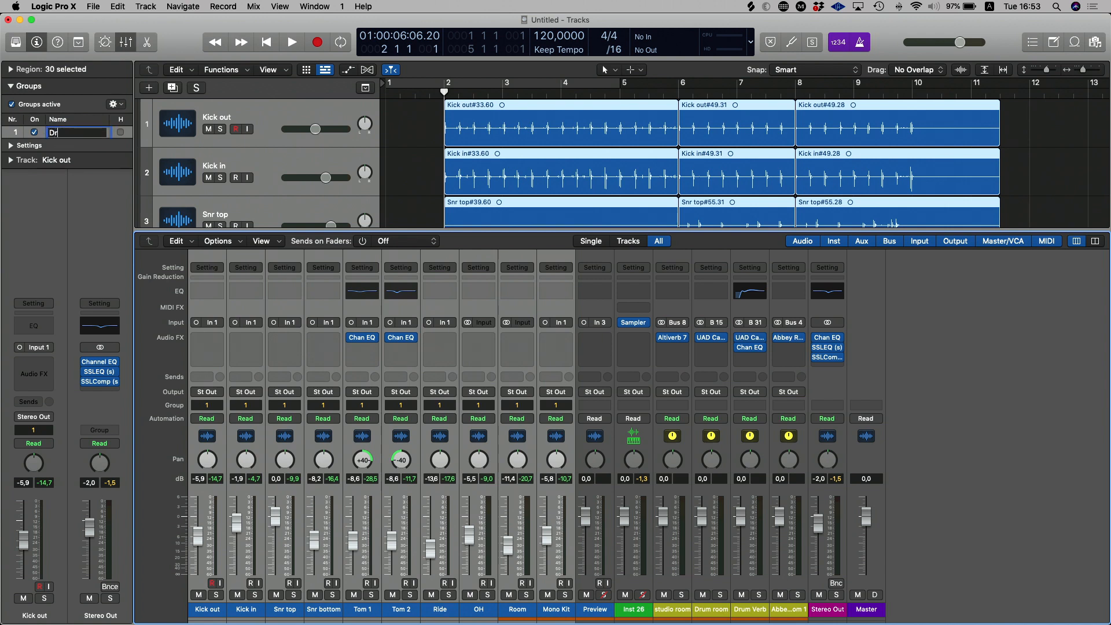
pyautogui.write('ums')
pyautogui.press('Return')
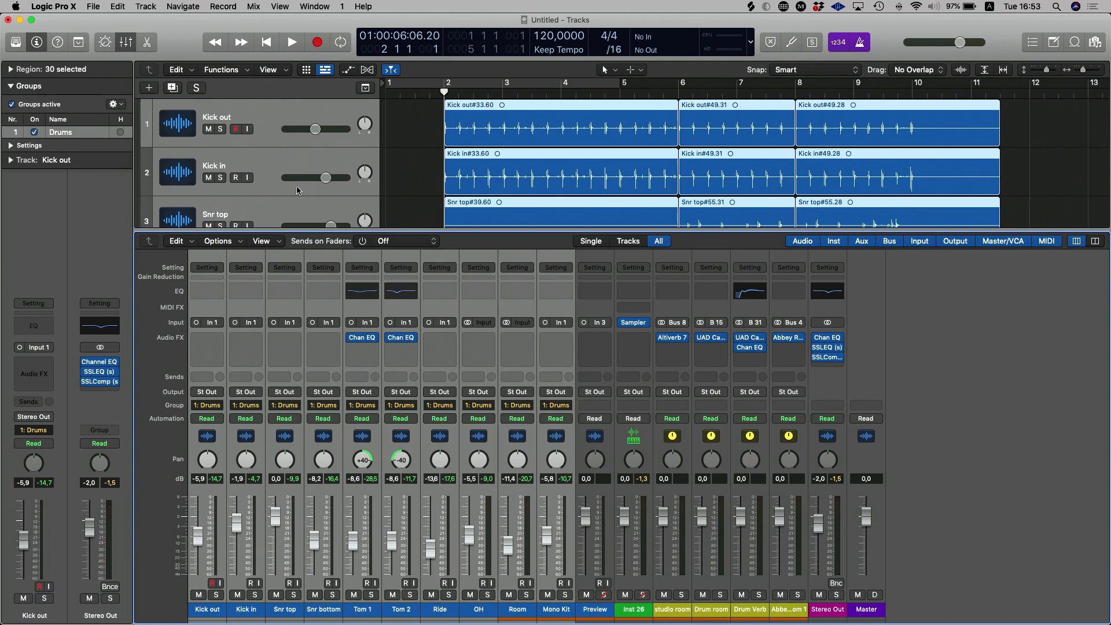
# - Hide the mixer and lower the grouped drum volumes together, bringing Kick out to -7.8 dB
pyautogui.click(426, 125)
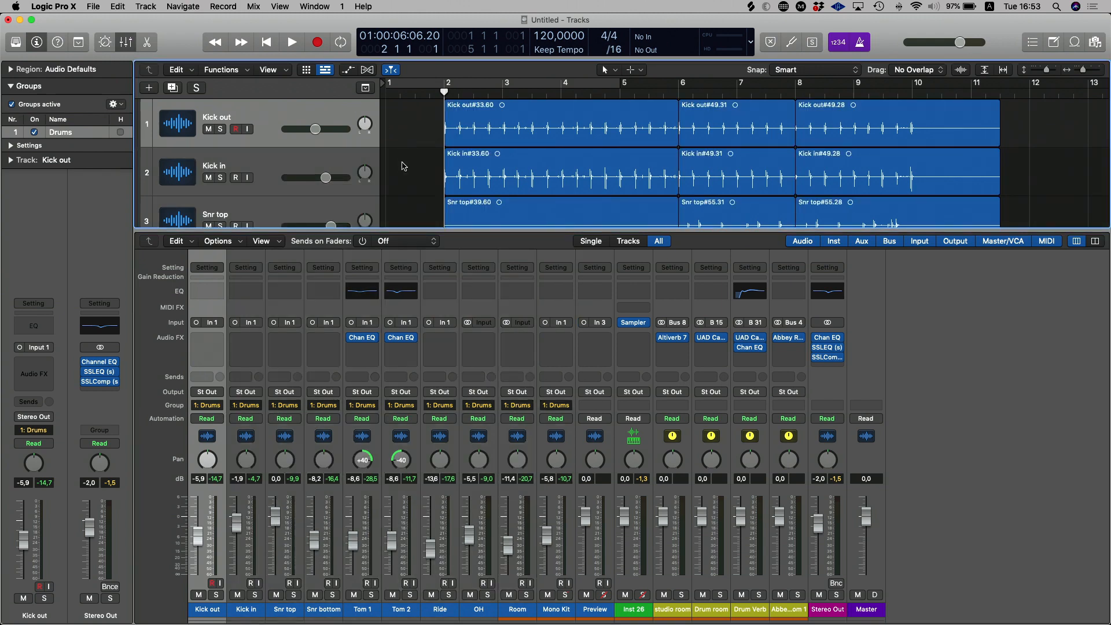
pyautogui.press('x')
pyautogui.click(460, 133)
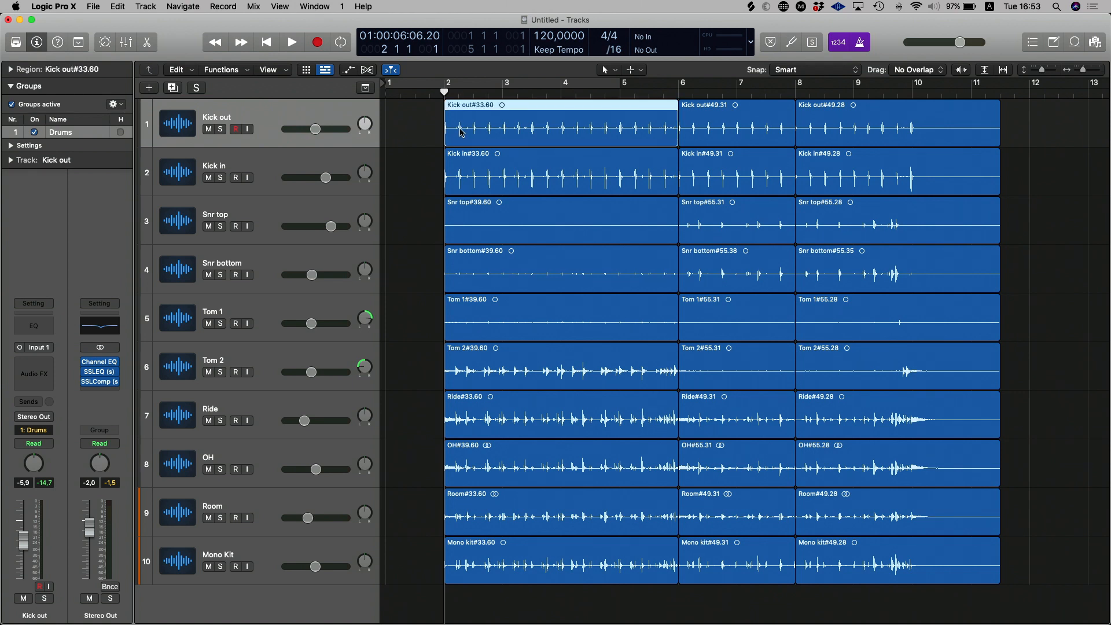
pyautogui.moveTo(316, 129); pyautogui.dragTo(313, 129)
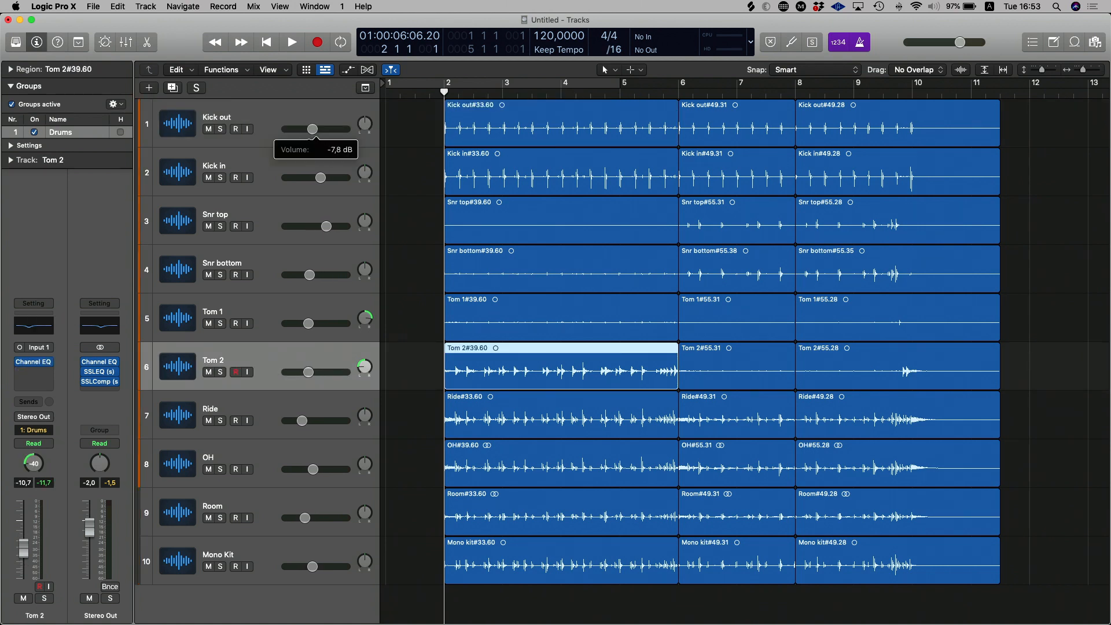
# - Check region selection in the Drums group by selecting the first regions from Kick out to Ride one by one
pyautogui.click(457, 136)
pyautogui.click(460, 185)
pyautogui.click(462, 242)
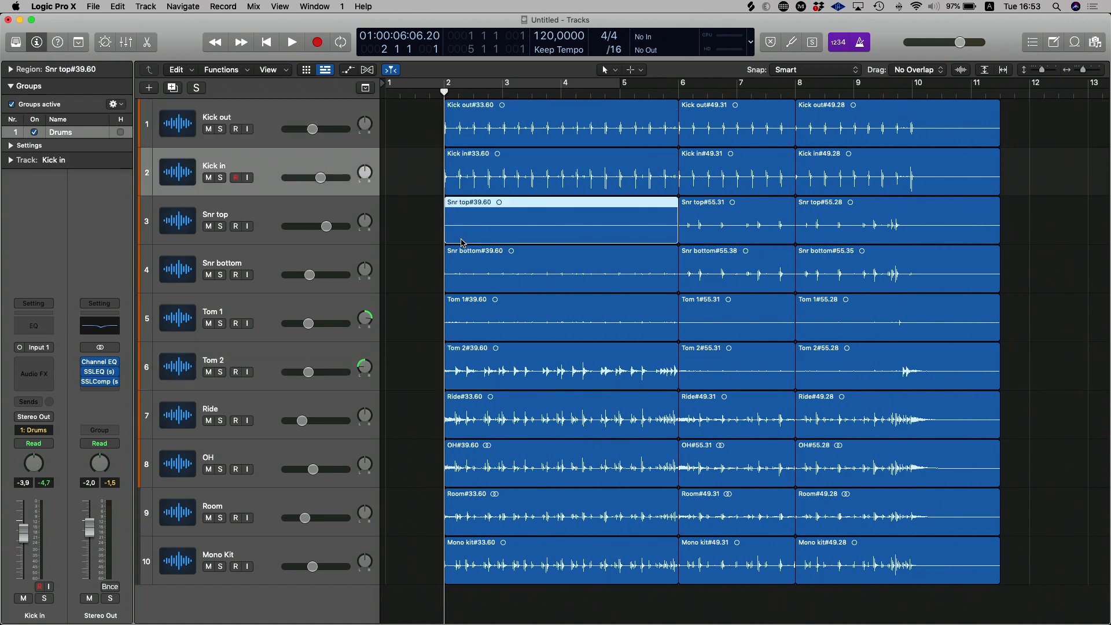
pyautogui.click(541, 289)
pyautogui.click(544, 322)
pyautogui.click(536, 368)
pyautogui.click(527, 404)
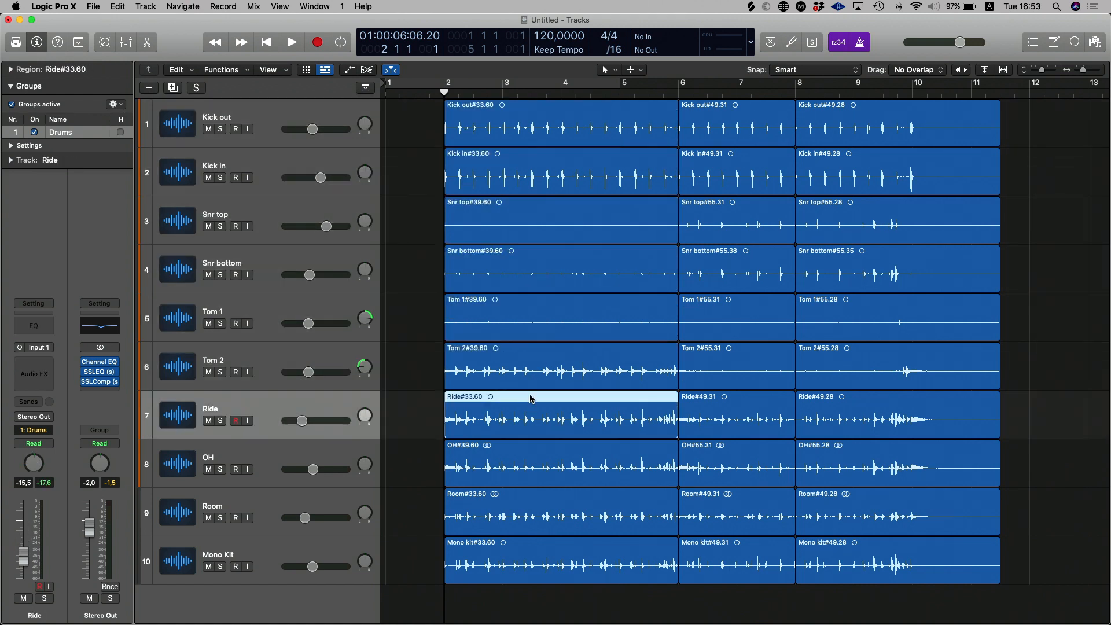
pyautogui.click(416, 186)
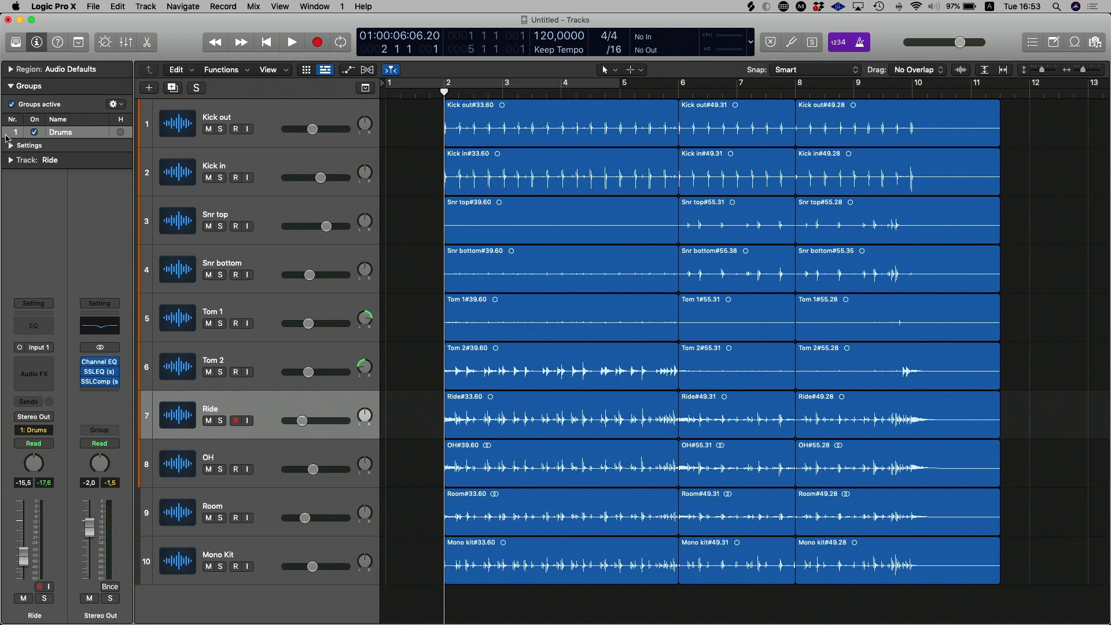
# - Enable Editing (Selection) for the Drums group and test linked selection on the regions of the kick tracks
pyautogui.click(10, 146)
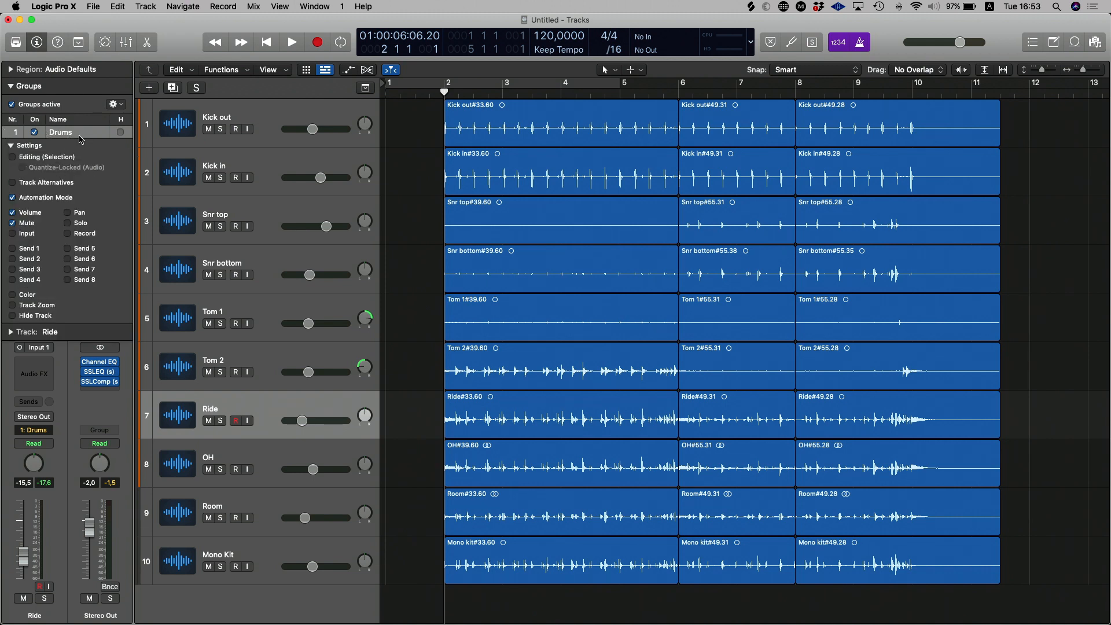
pyautogui.click(11, 158)
pyautogui.click(563, 183)
pyautogui.click(704, 121)
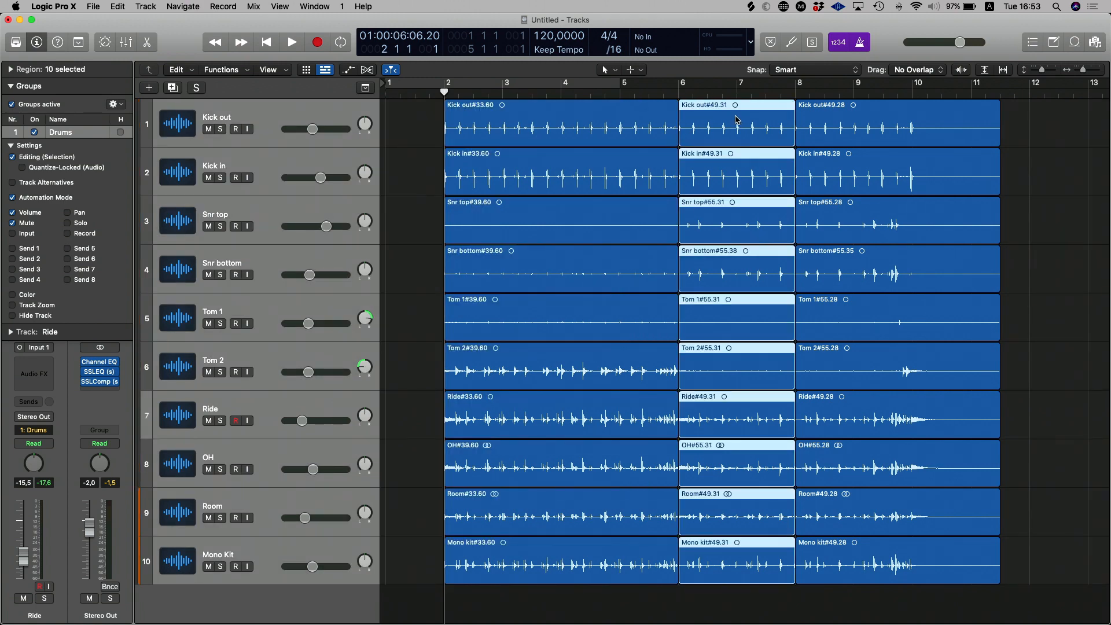
pyautogui.click(856, 123)
pyautogui.click(764, 131)
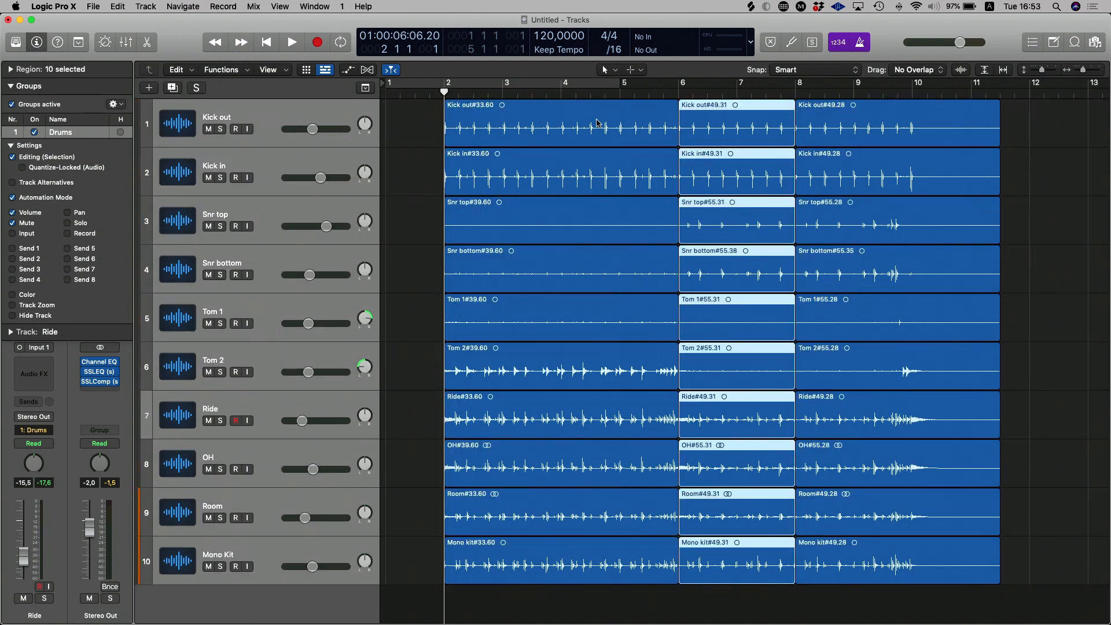
pyautogui.click(475, 130)
pyautogui.click(425, 136)
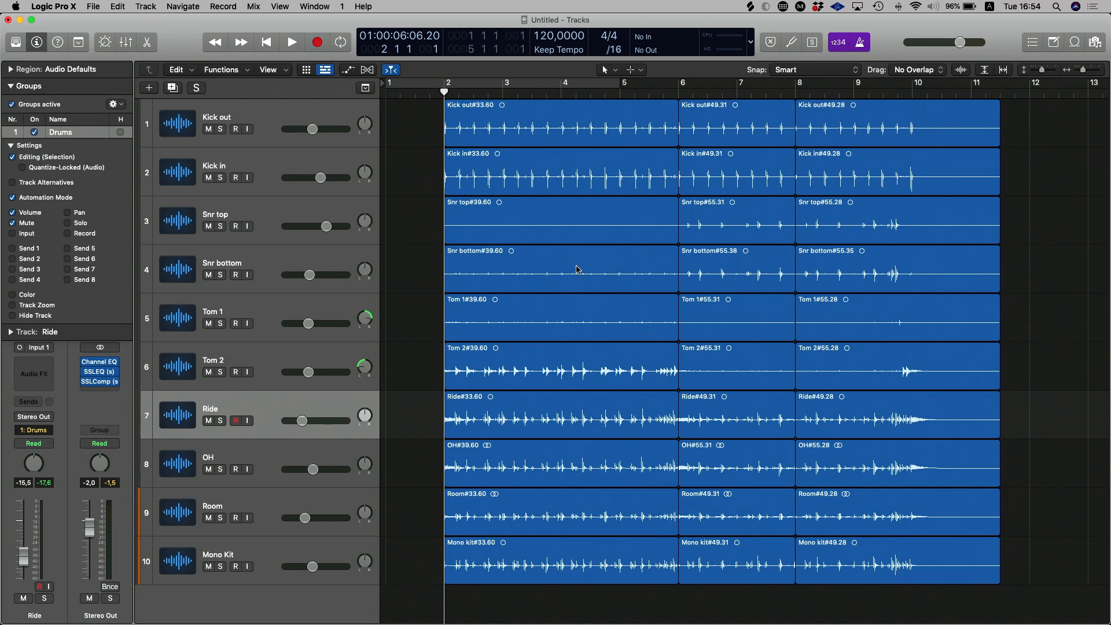
# - Turn on Quantize-Locked (Audio) for the Drums group
pyautogui.scroll(5, 576, 269)
pyautogui.scroll(-5, 567, 272)
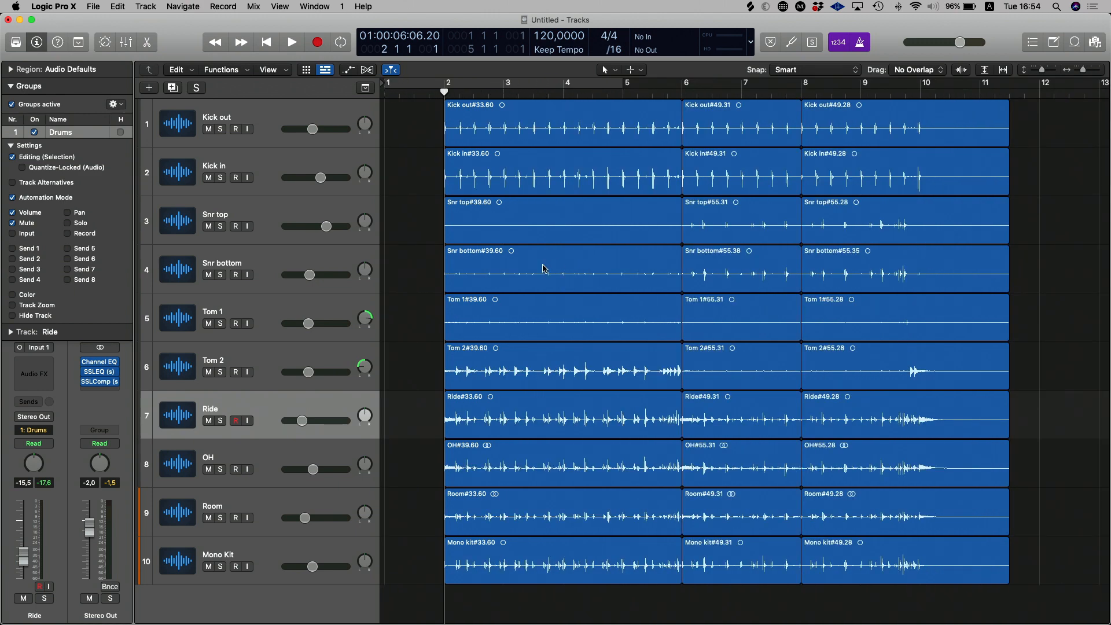
pyautogui.click(53, 168)
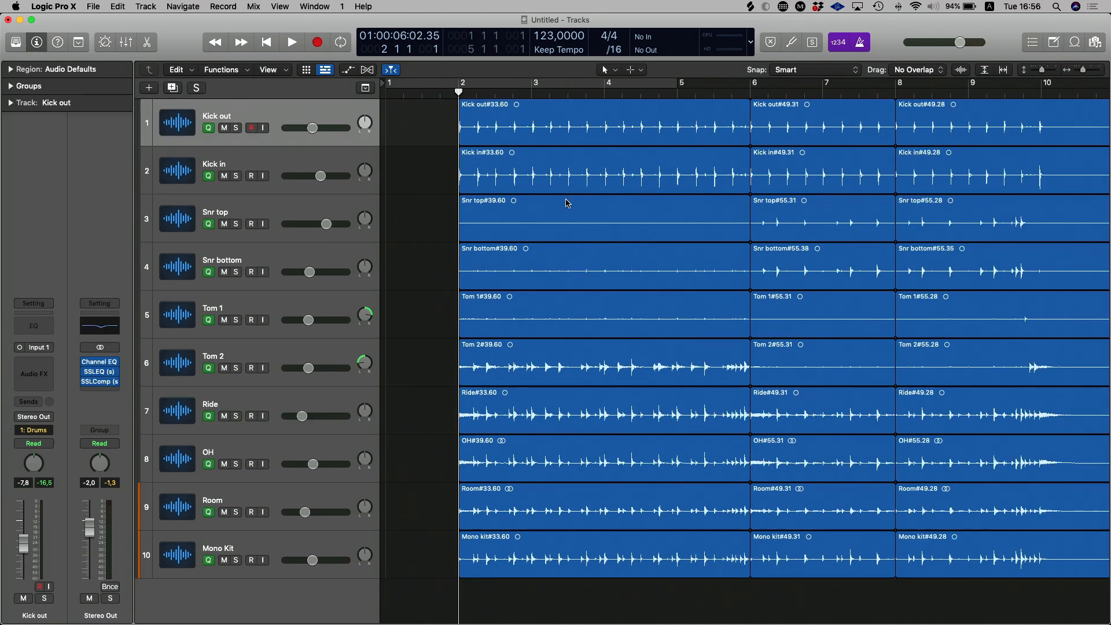
# - Examine the timing of the grouped drum regions against the bar grid from bar 2 onward, both close up and as an overview
pyautogui.press('super+Right')
pyautogui.press('super+Right')
pyautogui.press('super+Right')
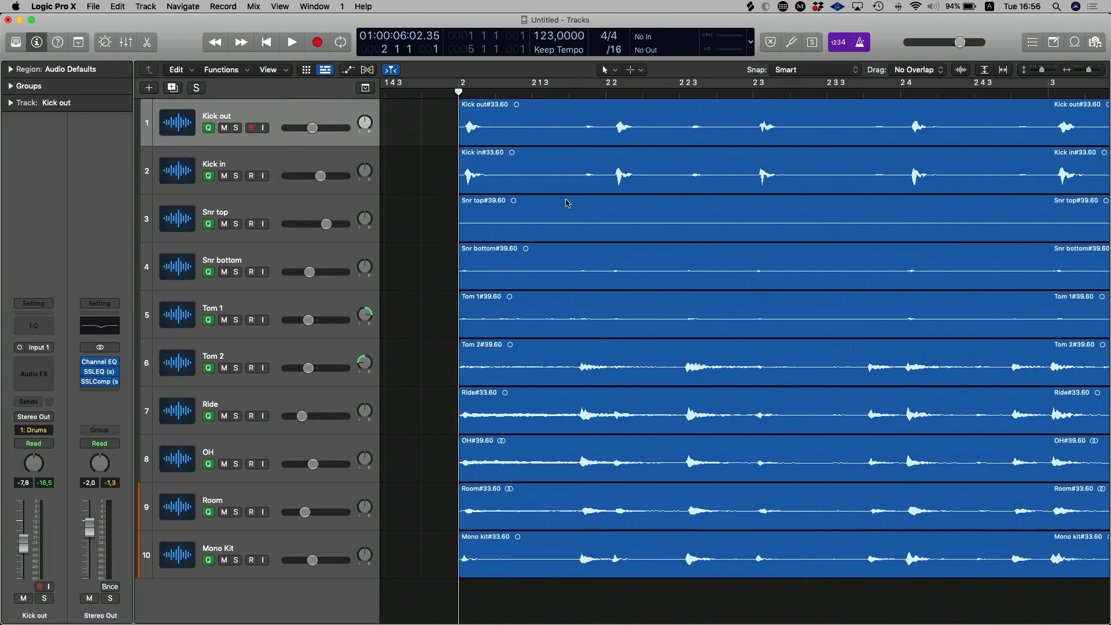
pyautogui.hscroll(-2, 566, 203)
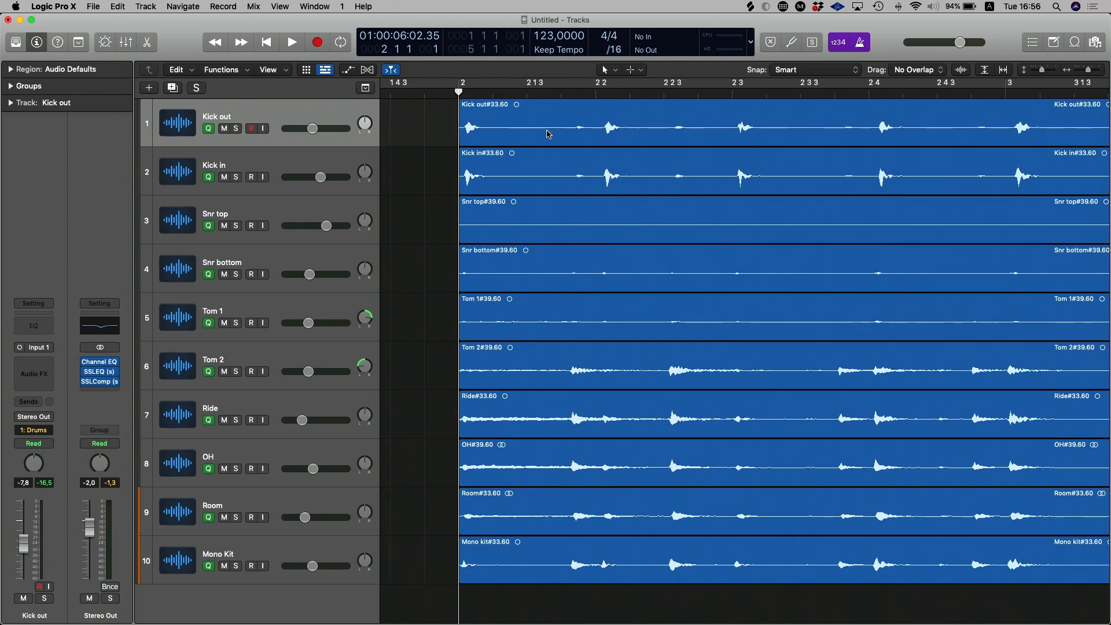
pyautogui.click(547, 134)
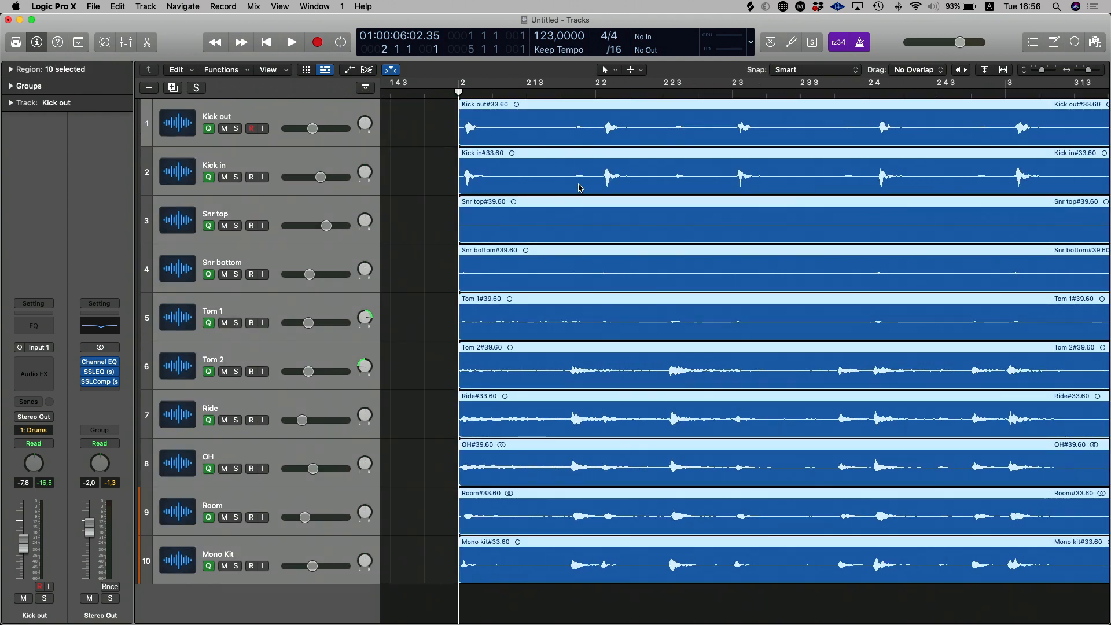
pyautogui.hscroll(-2, 545, 369)
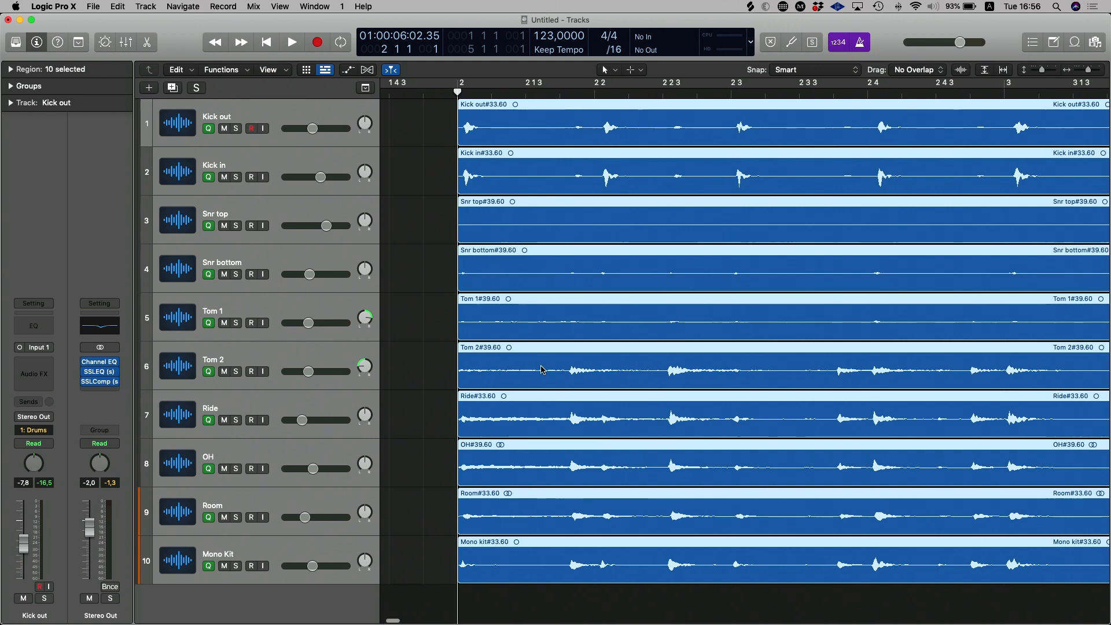
pyautogui.hscroll(-5, 547, 369)
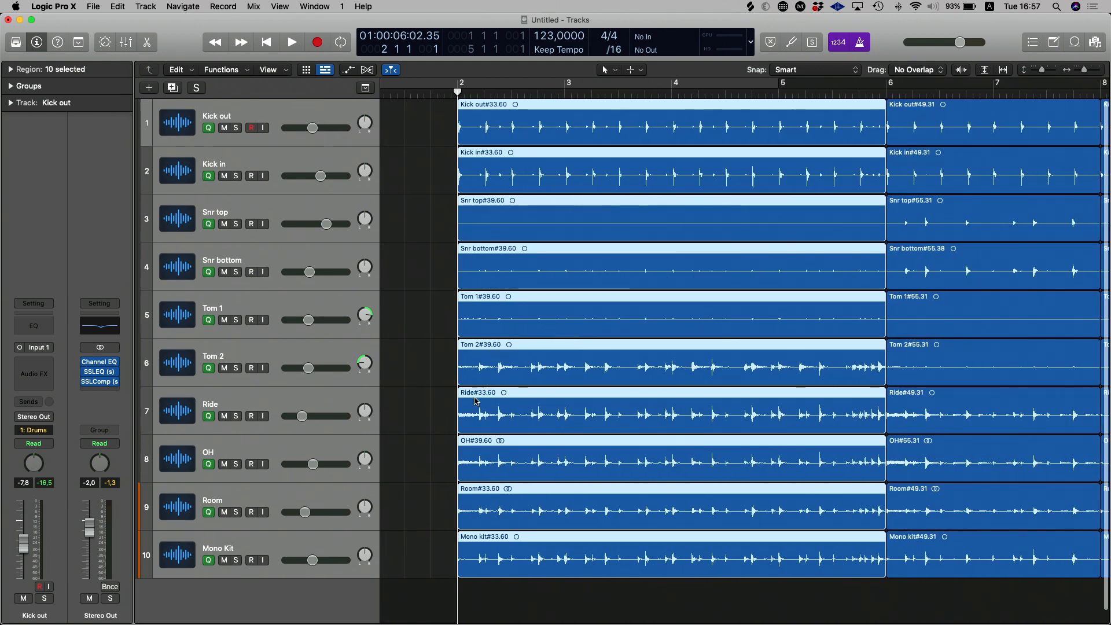
pyautogui.press('super+Right')
pyautogui.press('super+Right')
pyautogui.hscroll(3, 475, 403)
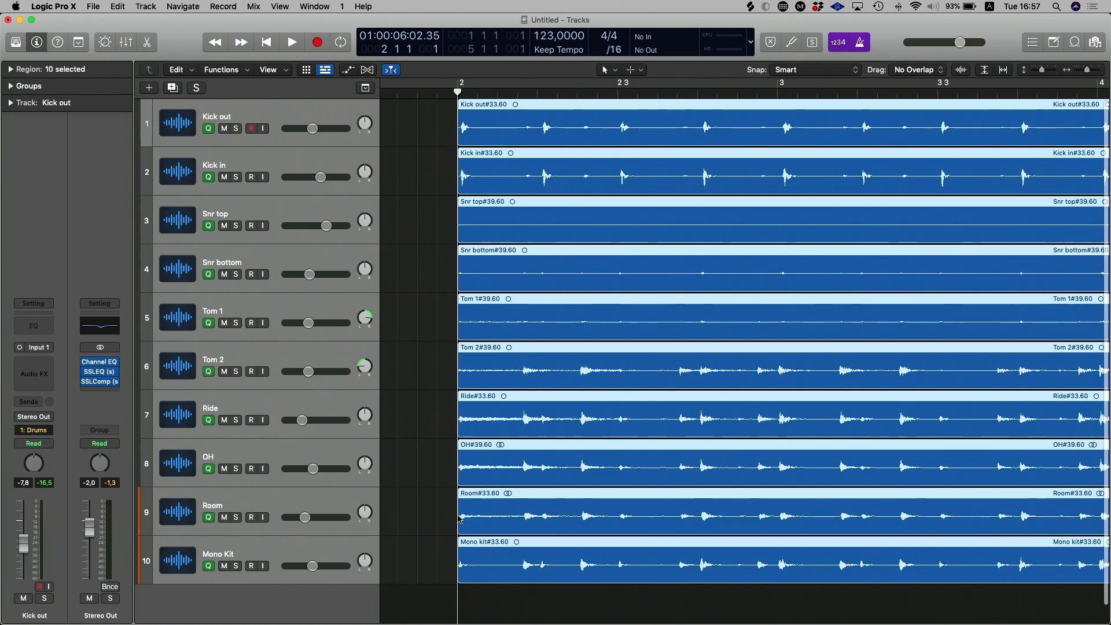
pyautogui.scroll(1, 471, 438)
pyautogui.scroll(-1, 459, 373)
pyautogui.click(437, 336)
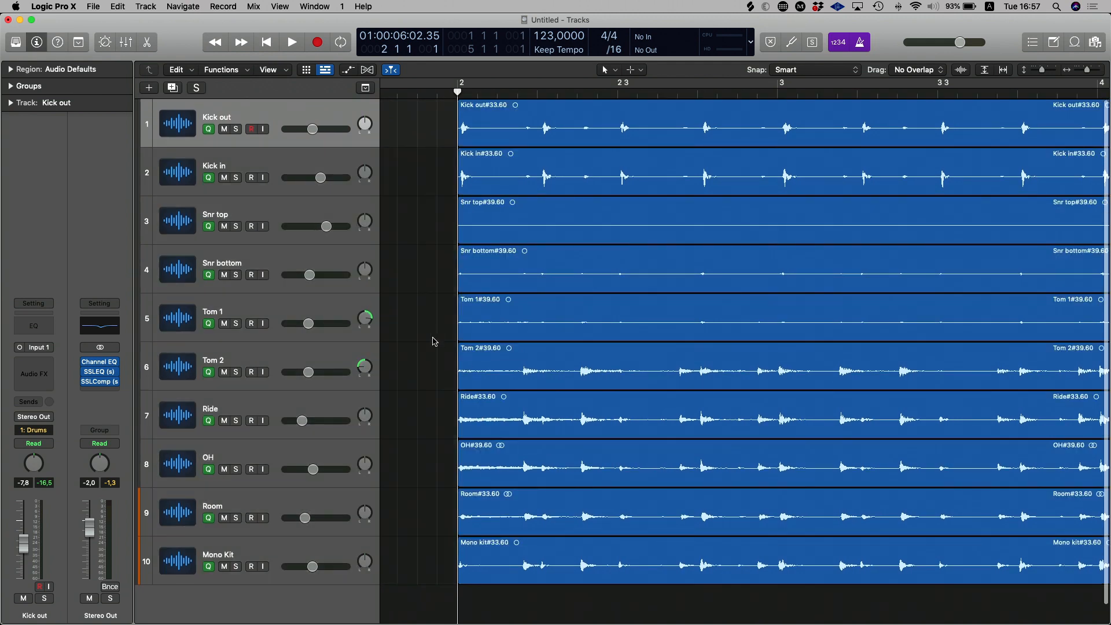
pyautogui.press('super+Left')
pyautogui.press('super+Left')
pyautogui.press('super+Left')
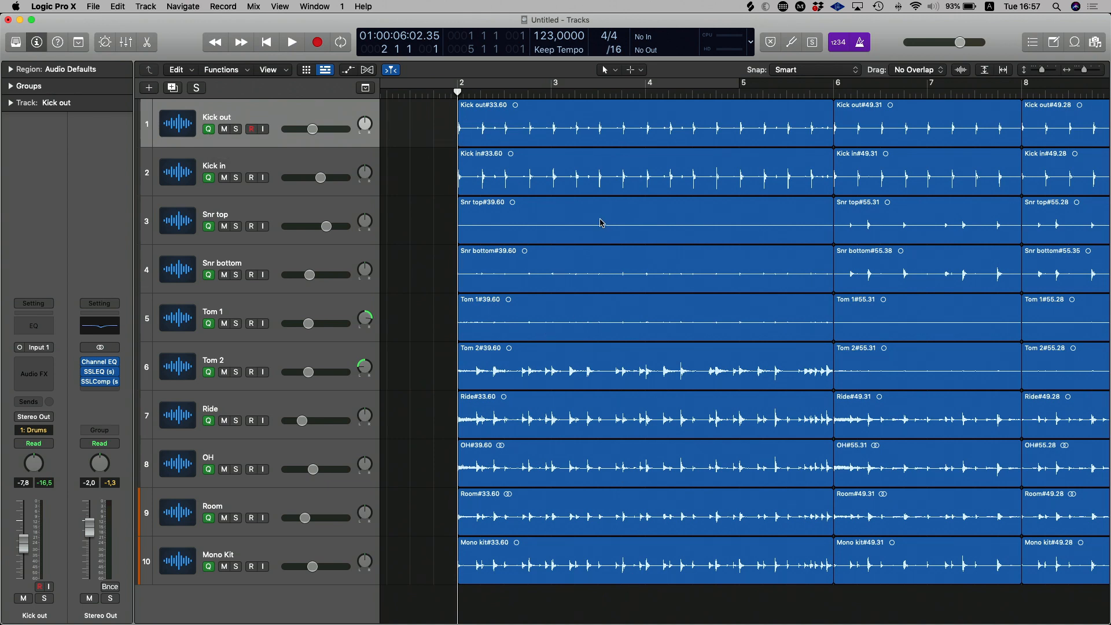
pyautogui.hscroll(3, 601, 223)
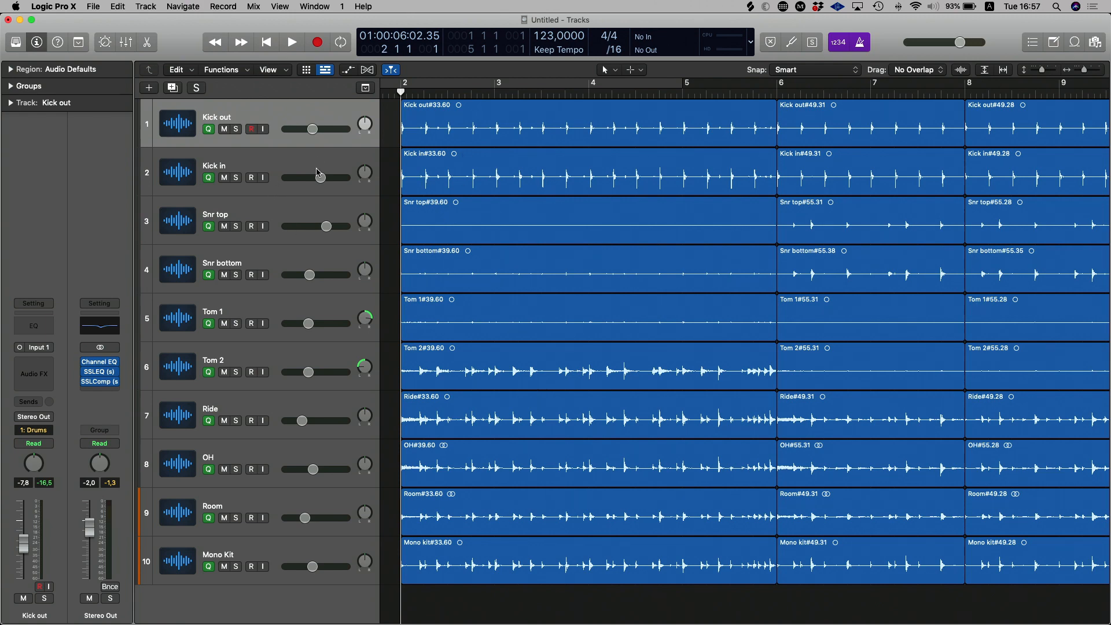
# - Solo and play back the Kick out track and the Kick in track one after the other, and clear the solos
pyautogui.click(236, 129)
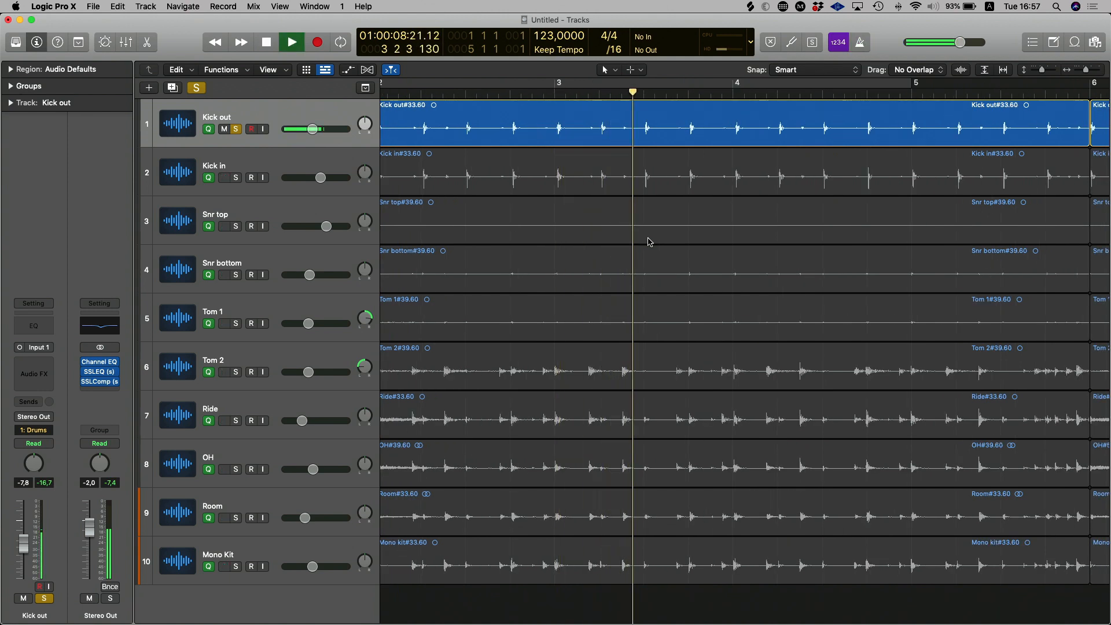
pyautogui.press('space')
pyautogui.click(236, 177)
pyautogui.click(235, 130)
pyautogui.press('space')
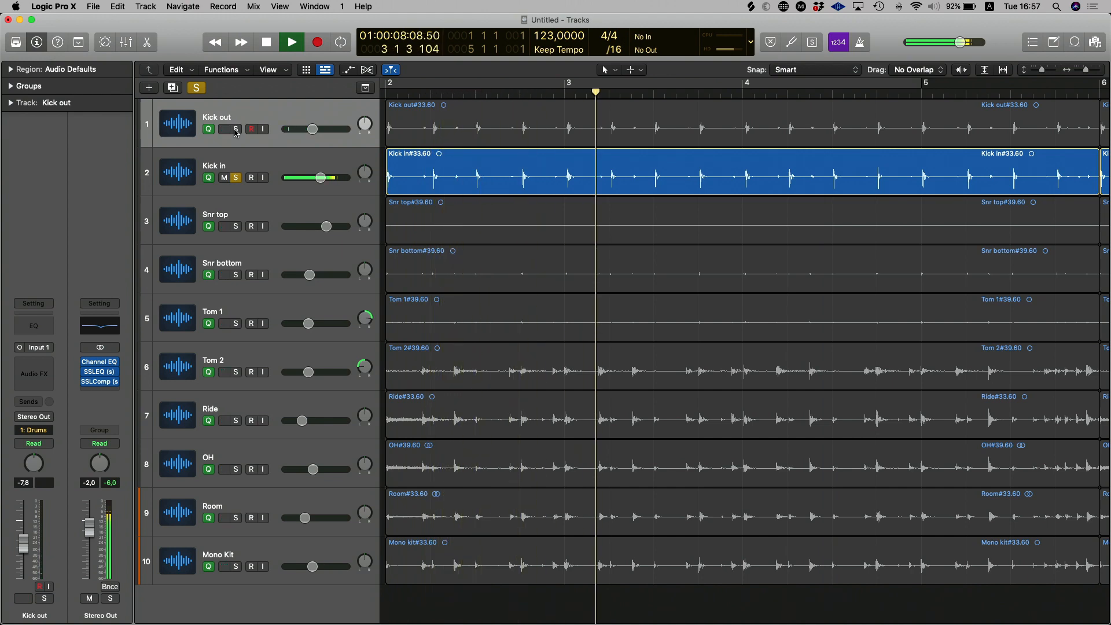
pyautogui.press('space')
pyautogui.scroll(-5, 417, 189)
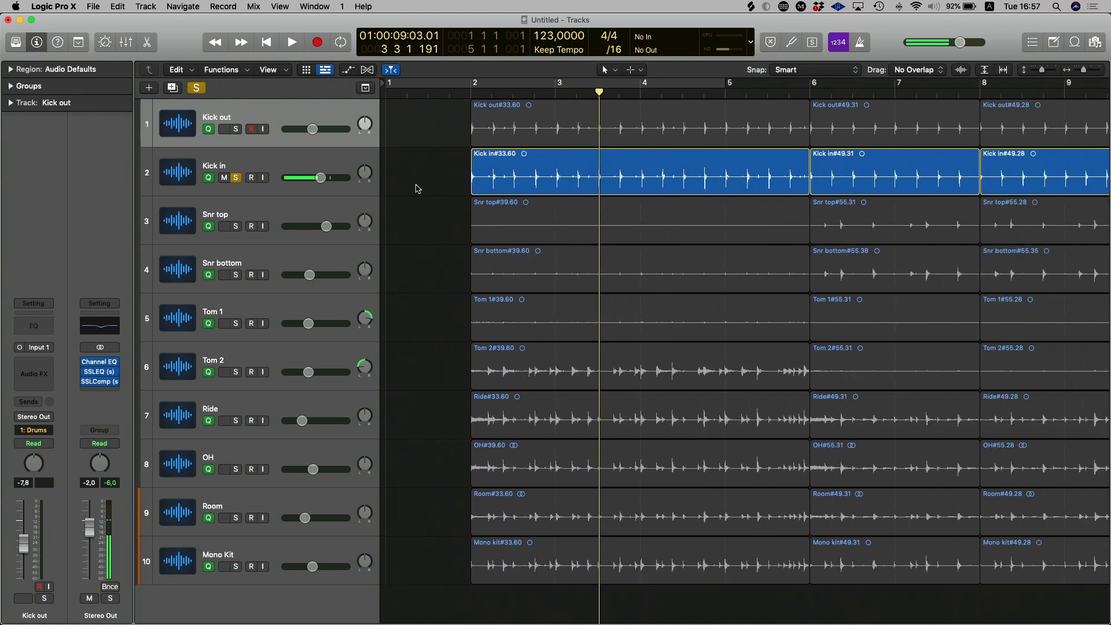
pyautogui.click(235, 178)
# - Place the playhead at bar 6 and listen to the Snr top track soloed, turning its solo off after playback
pyautogui.hscroll(10, 541, 198)
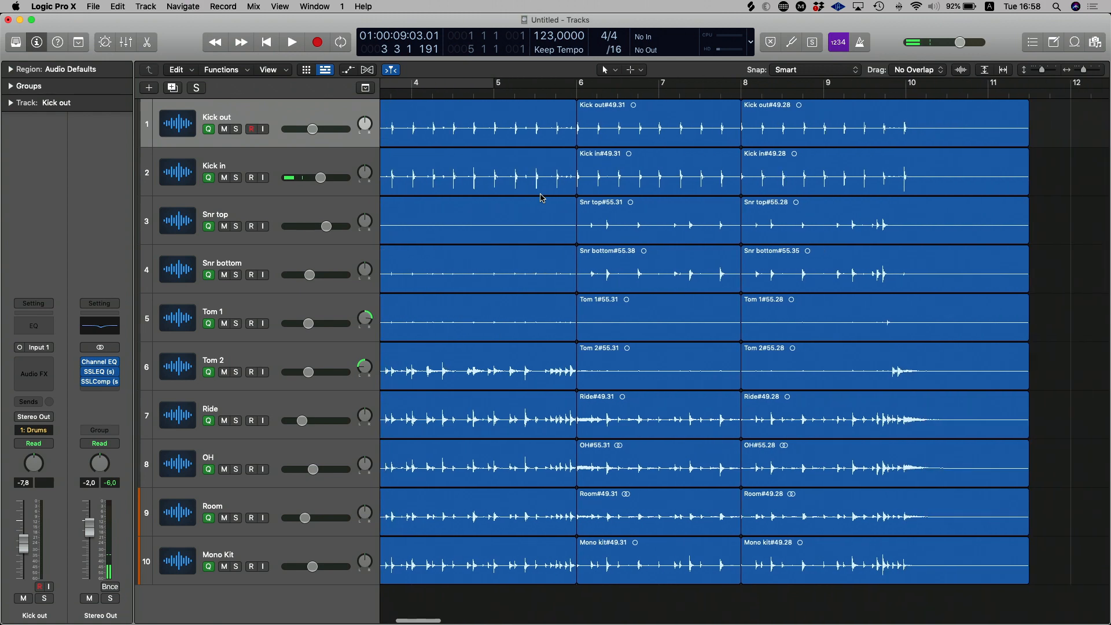
pyautogui.click(575, 93)
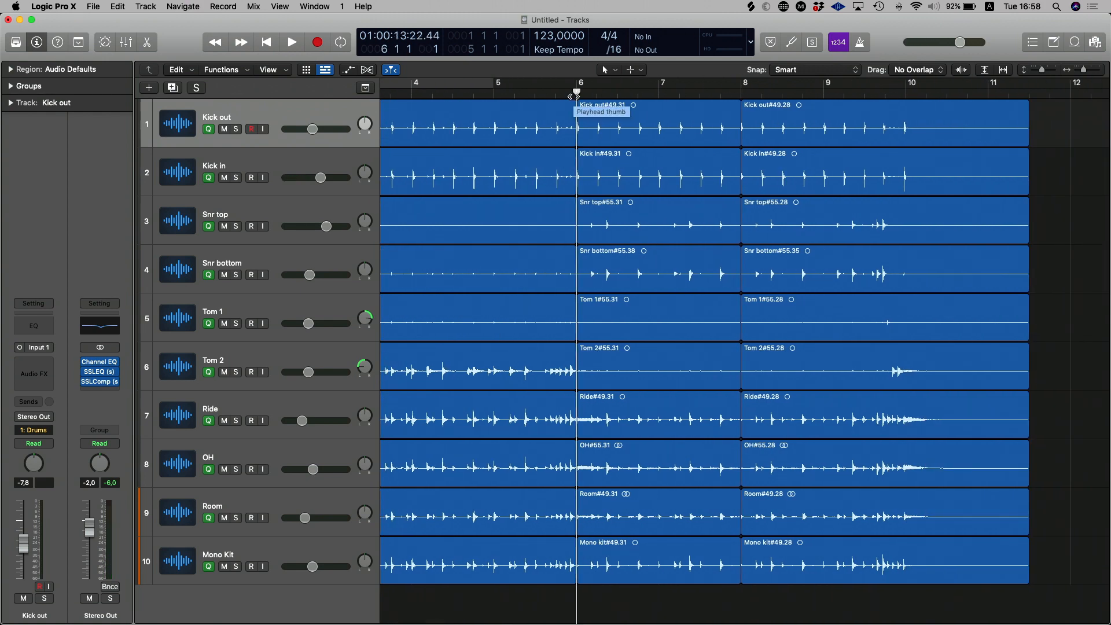
pyautogui.scroll(5, 578, 245)
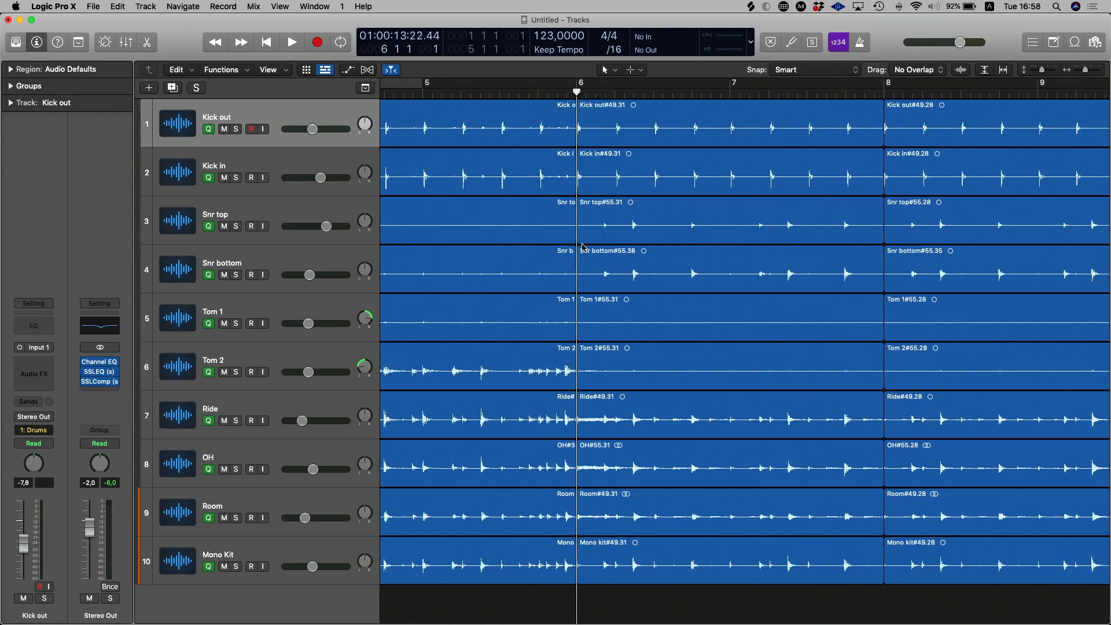
pyautogui.hscroll(3, 578, 247)
pyautogui.click(236, 226)
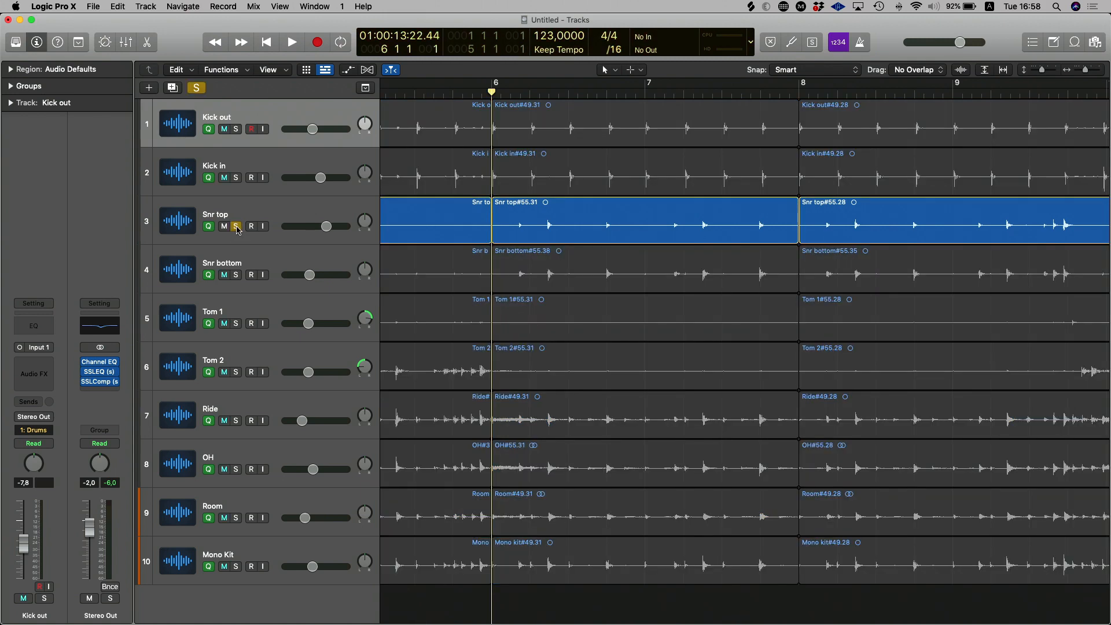
pyautogui.press('space')
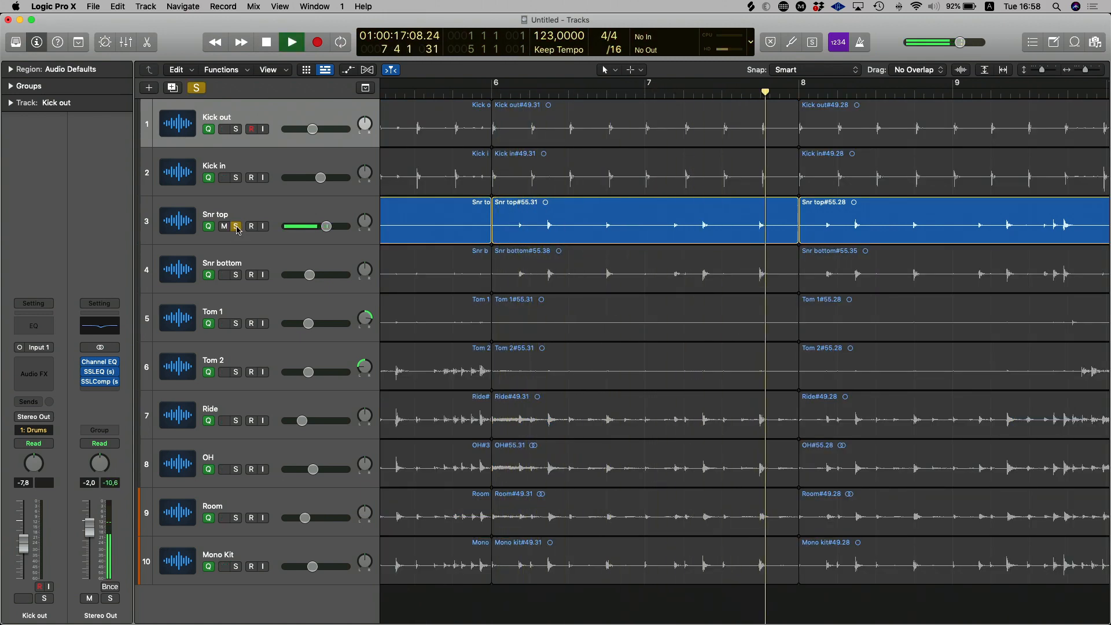
pyautogui.press('space')
pyautogui.click(236, 226)
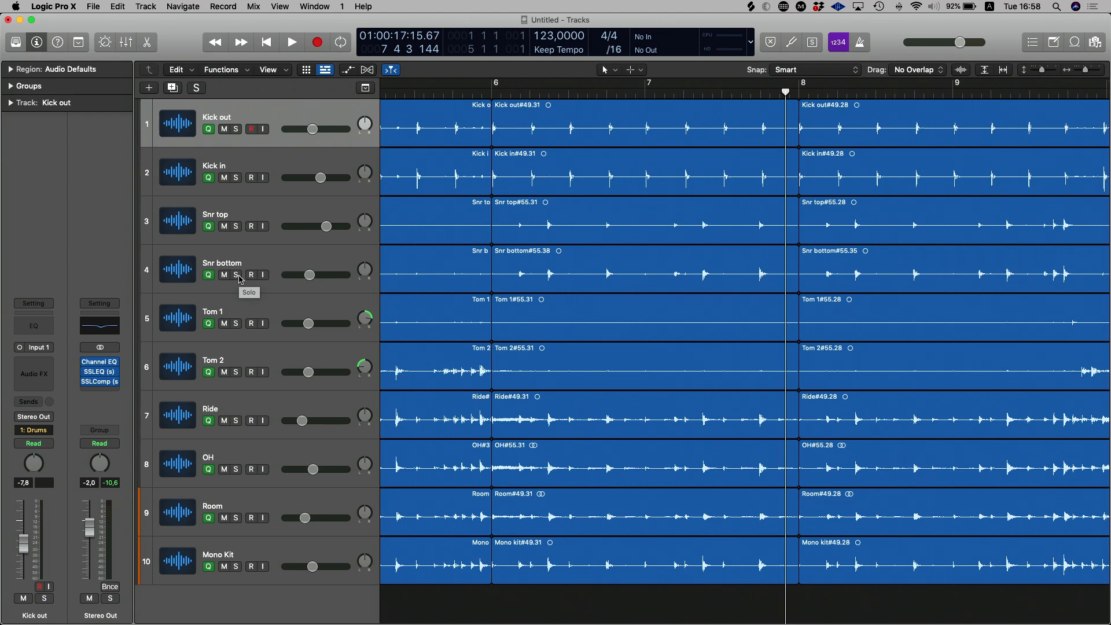
# - Listen to the Snr bottom track soloed, clear its solo and return to the start of the regions at bar 2
pyautogui.click(237, 275)
pyautogui.press('space')
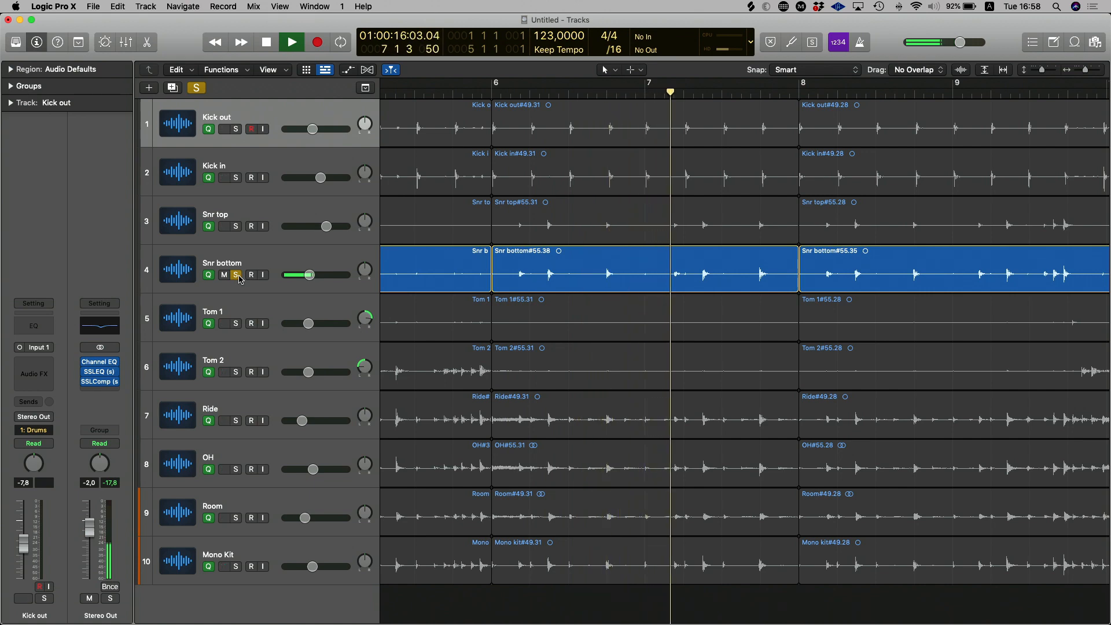
pyautogui.press('space')
pyautogui.click(236, 275)
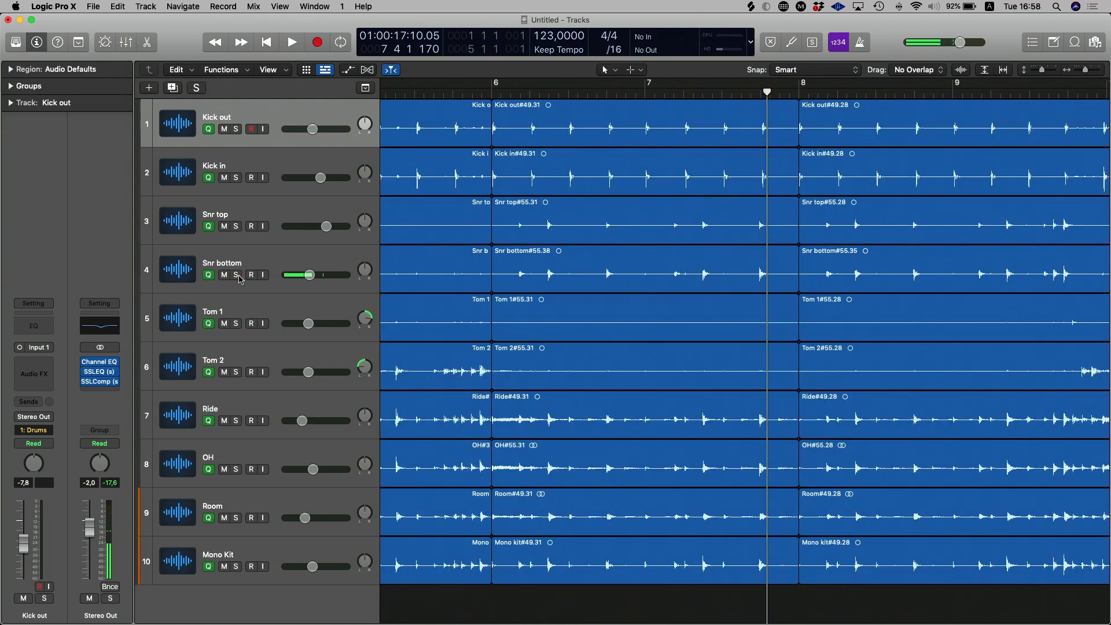
pyautogui.hscroll(-10, 384, 272)
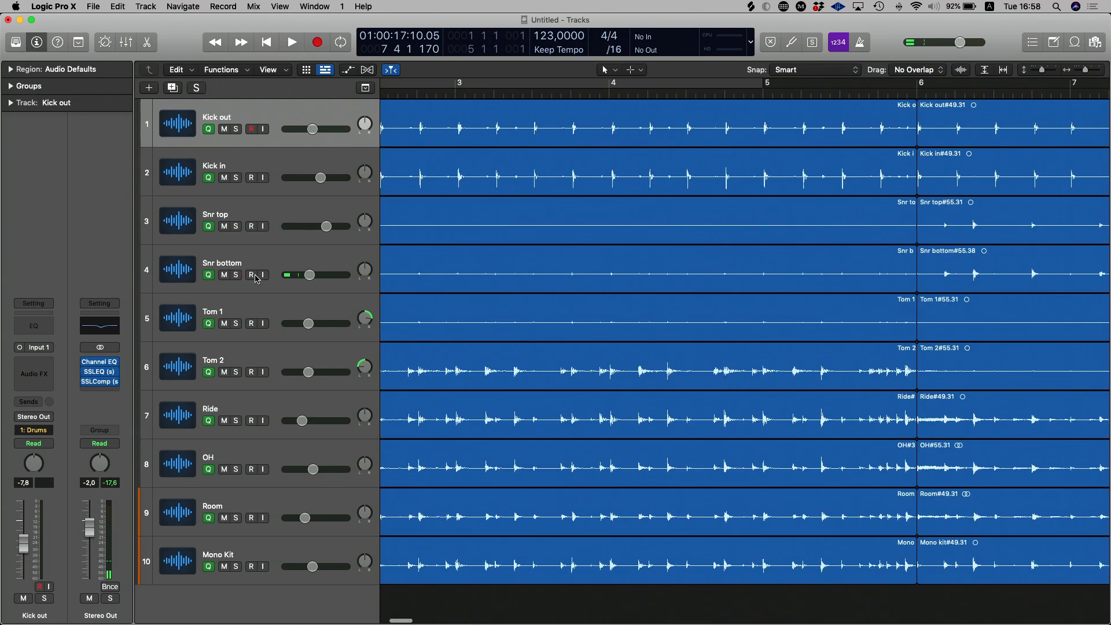
pyautogui.hscroll(-3, 462, 205)
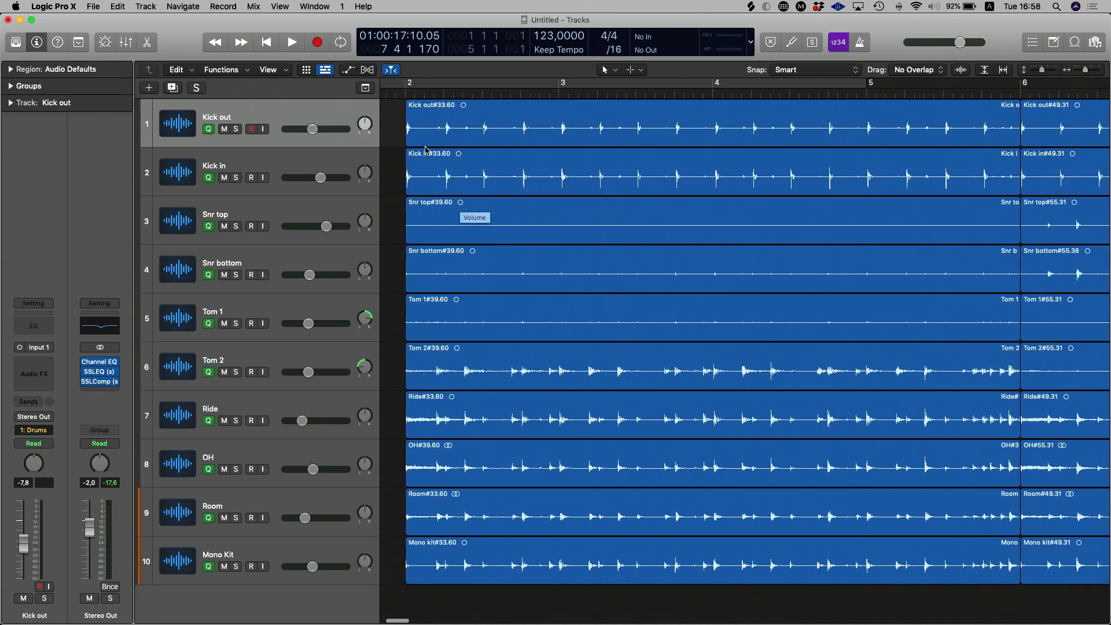
pyautogui.click(400, 90)
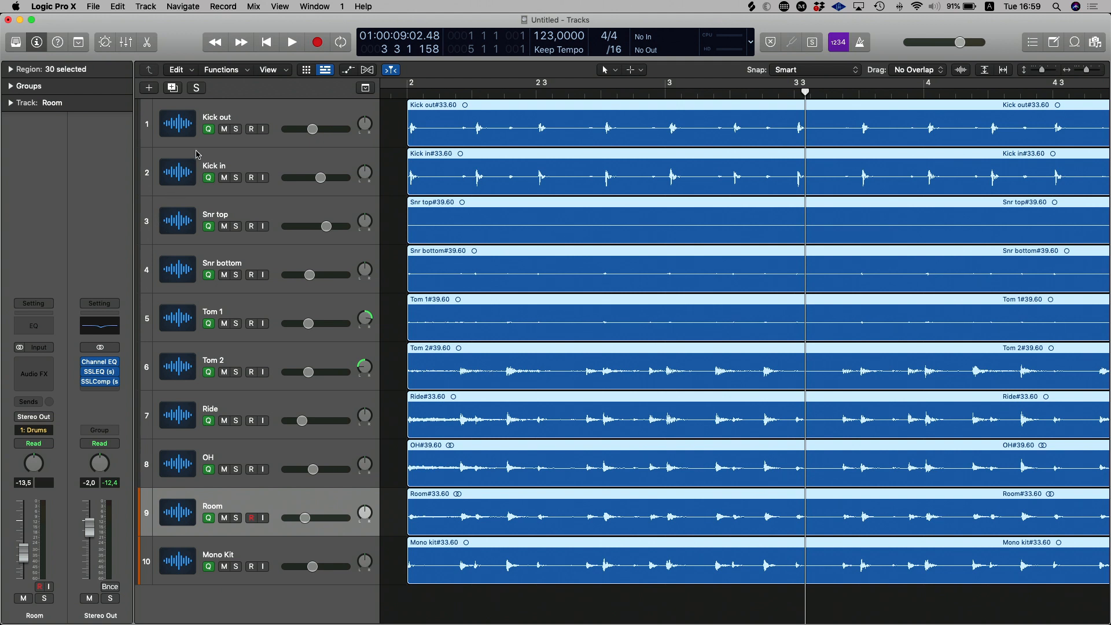
# - Turn off Q-Reference on all ten drum tracks and enable it only on Kick in and Snr top
pyautogui.moveTo(208, 129); pyautogui.dragTo(208, 566)
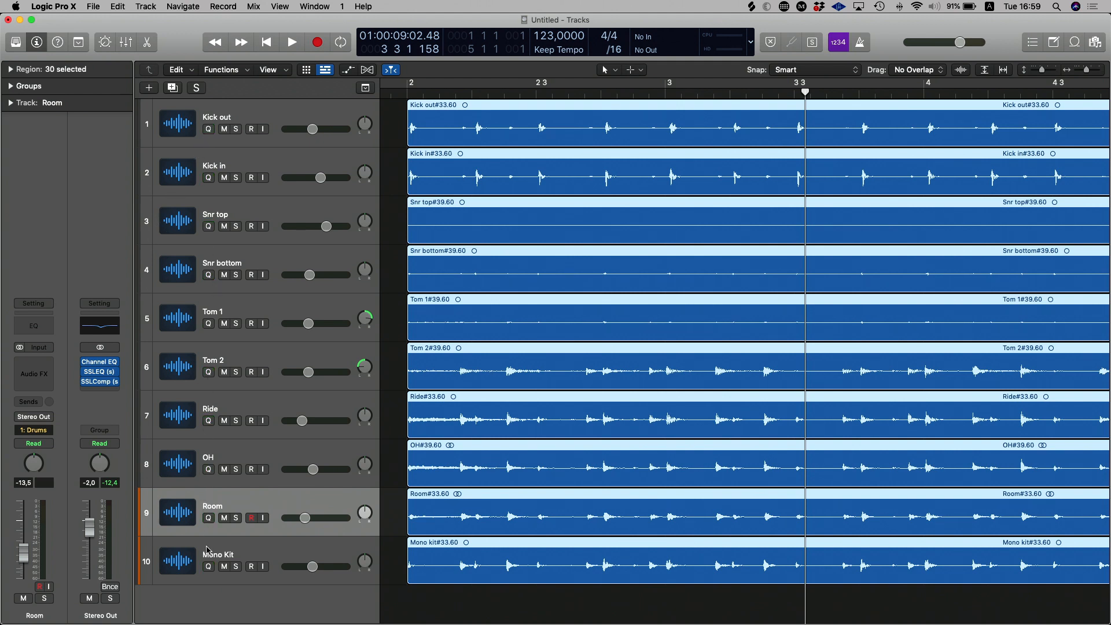
pyautogui.click(208, 177)
pyautogui.click(208, 227)
# - Play the full drum kit from bar 2 for about one bar to hear the other drums in the groove
pyautogui.press('super+Left')
pyautogui.press('super+Left')
pyautogui.press('super+Left')
pyautogui.press('super+Left')
pyautogui.hscroll(5, 597, 186)
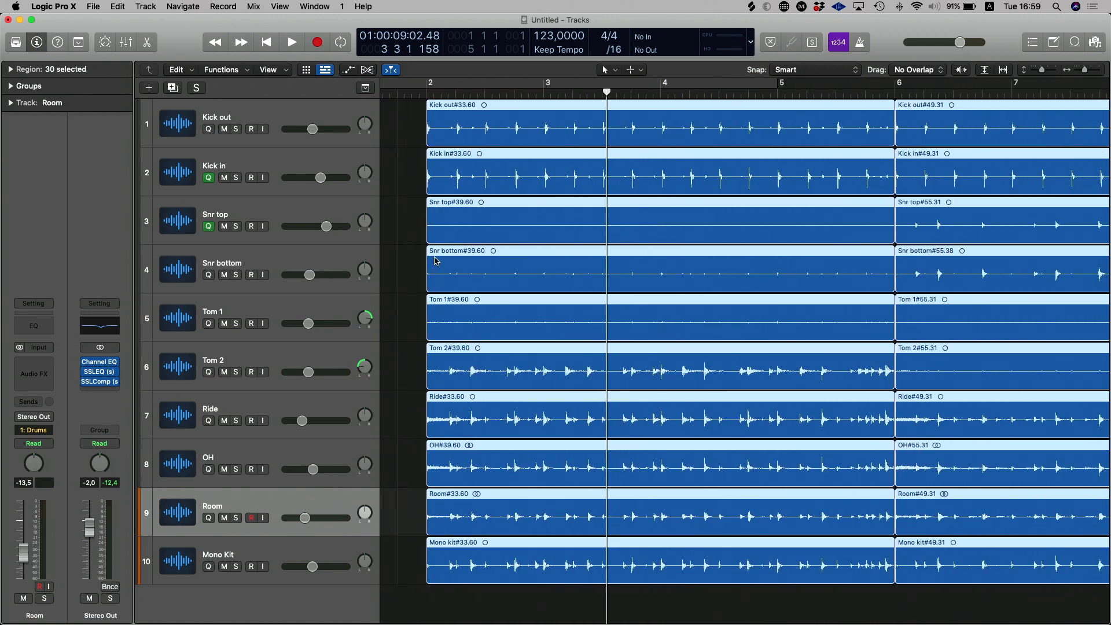
pyautogui.click(425, 91)
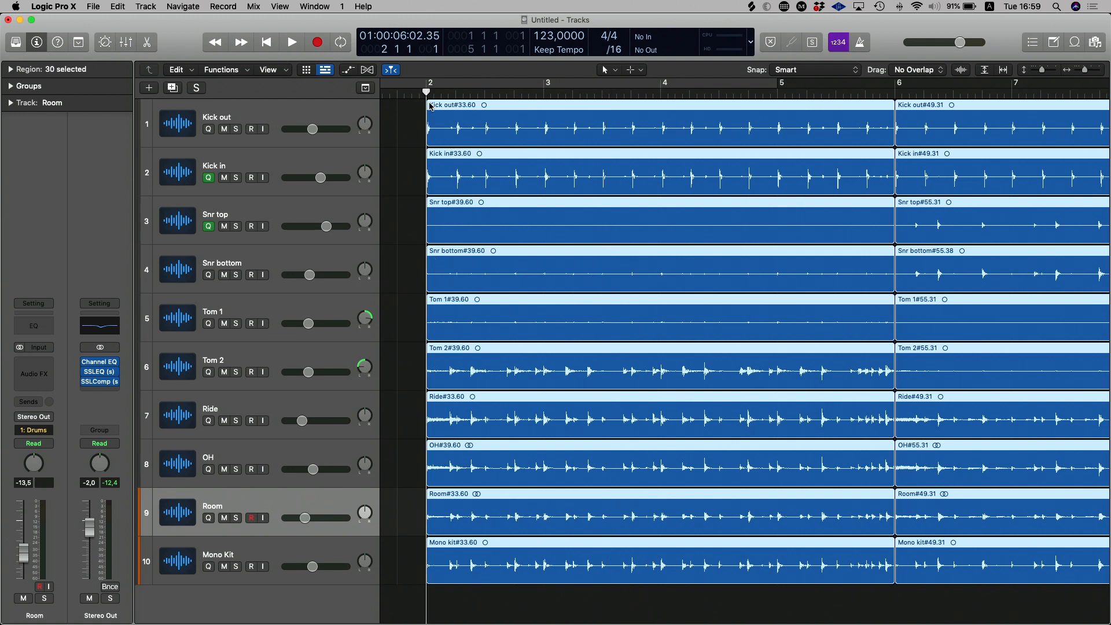
pyautogui.press('space')
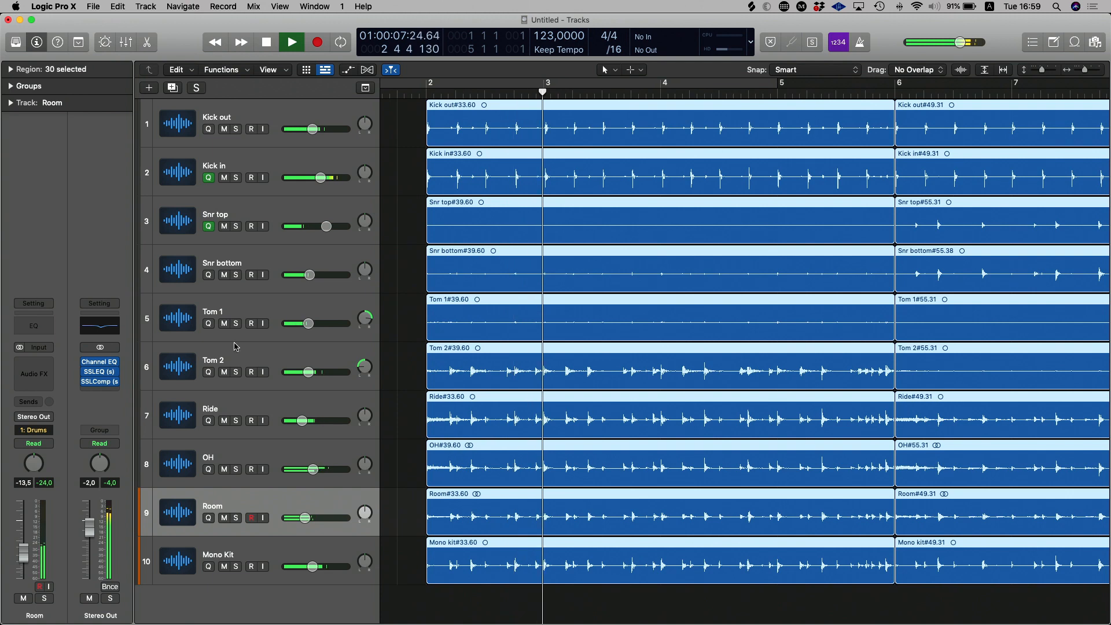
pyautogui.press('space')
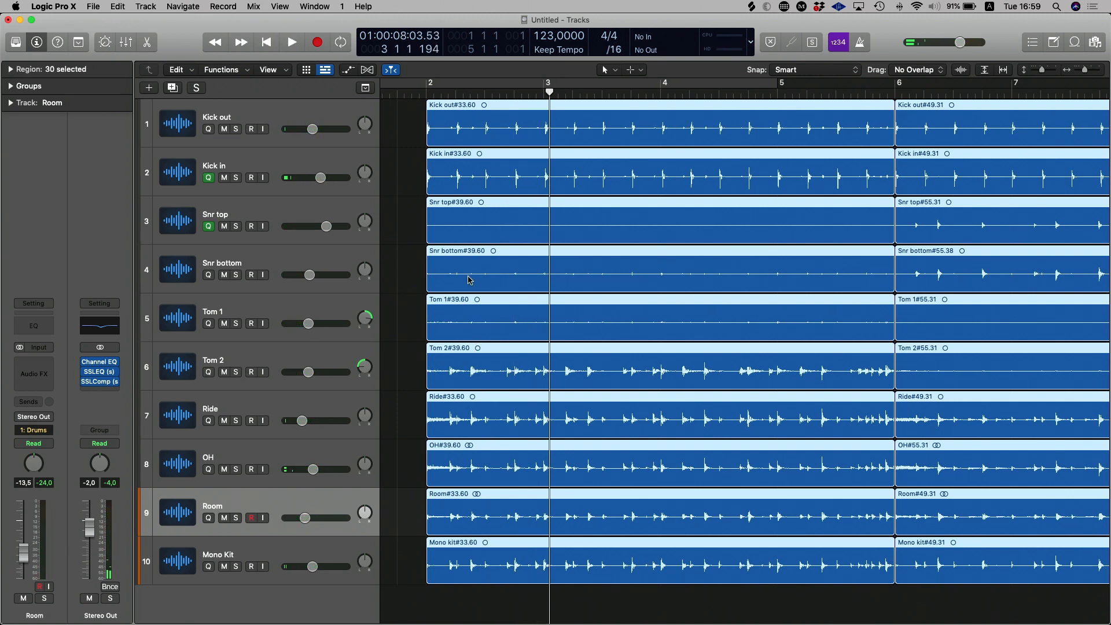
# - Inspect the hits around bars 2 and 3 on the Kick in and Snr top tracks and also enable Q-Reference on Tom 2
pyautogui.press('super+Right')
pyautogui.press('super+Right')
pyautogui.press('super+Right')
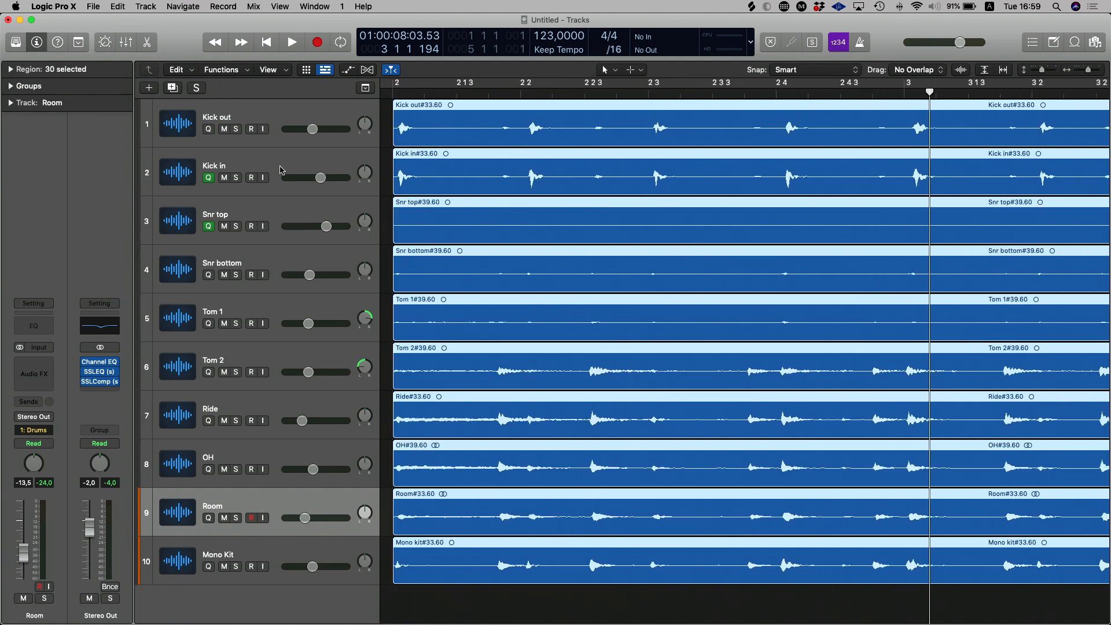
pyautogui.click(366, 165)
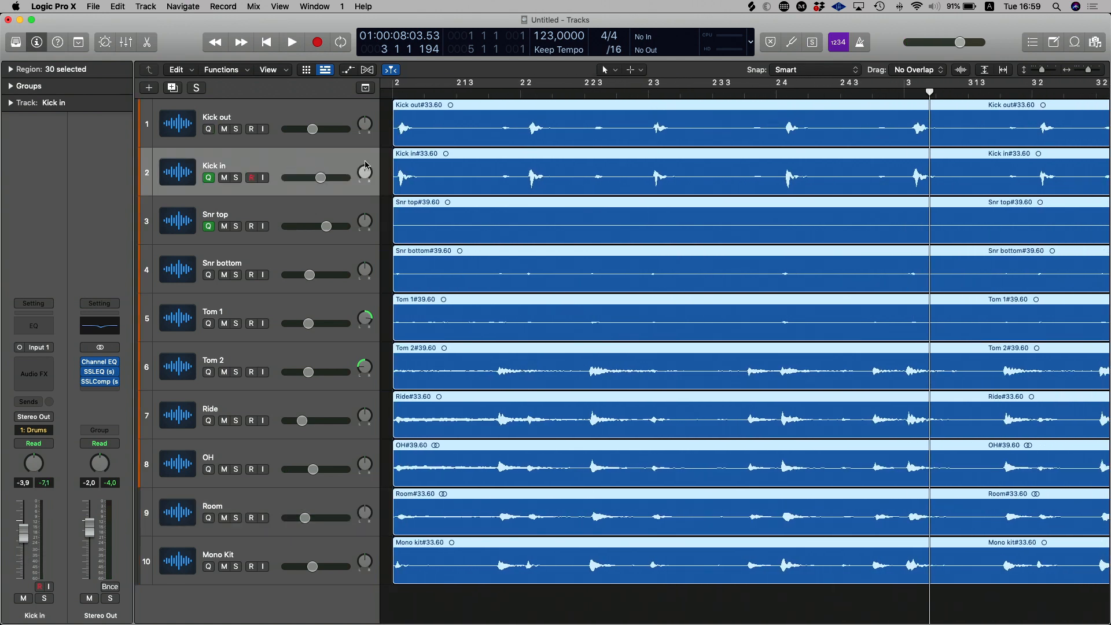
pyautogui.click(305, 215)
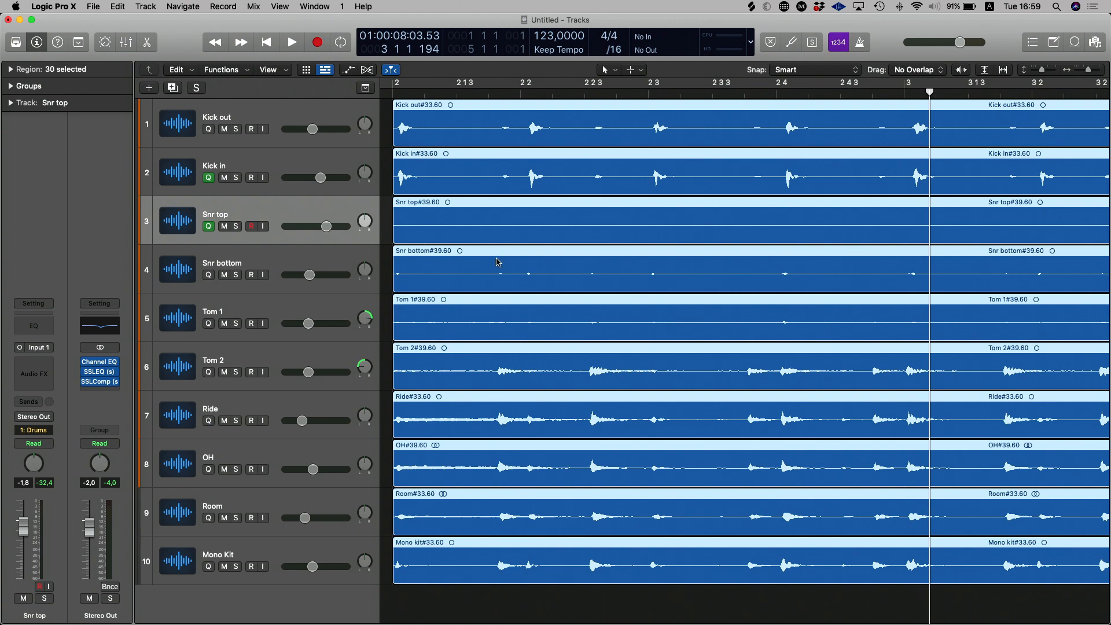
pyautogui.click(207, 374)
# - Show the Flex controls on all the drum tracks
pyautogui.press('super+Left')
pyautogui.press('super+Left')
pyautogui.press('super+Left')
pyautogui.press('super+Left')
pyautogui.press('super+Left')
pyautogui.press('super+Left')
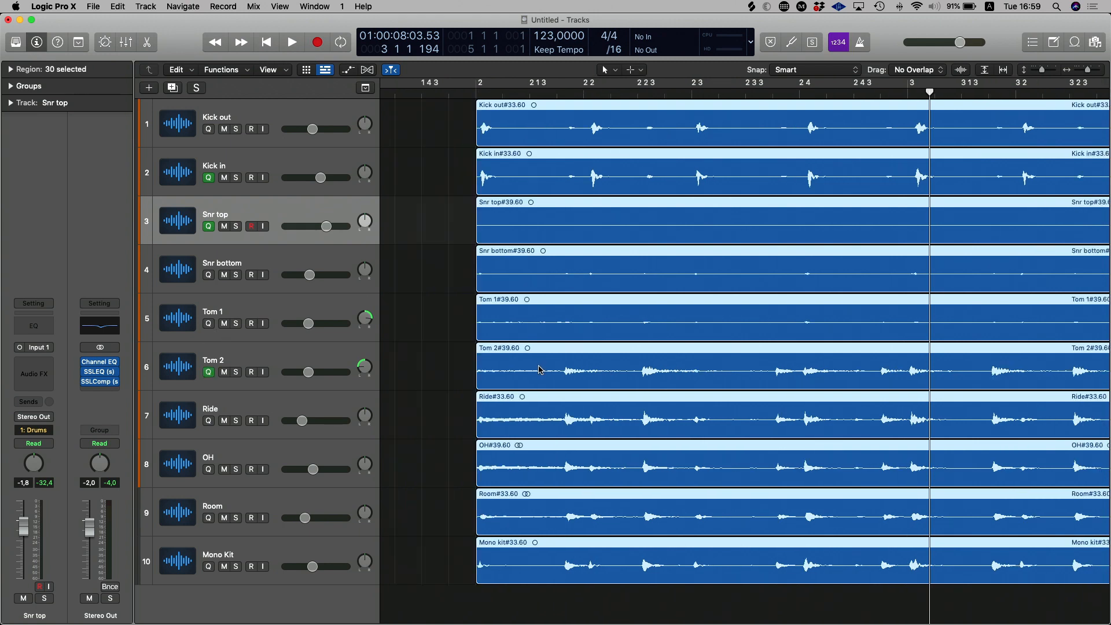
pyautogui.hscroll(3, 539, 370)
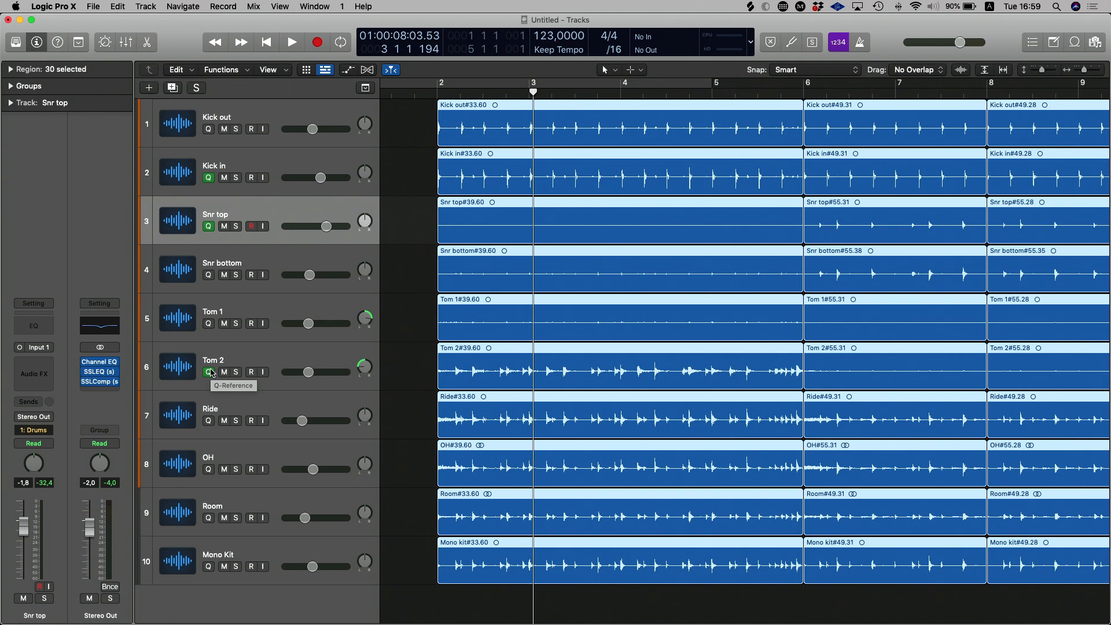
pyautogui.press('z')
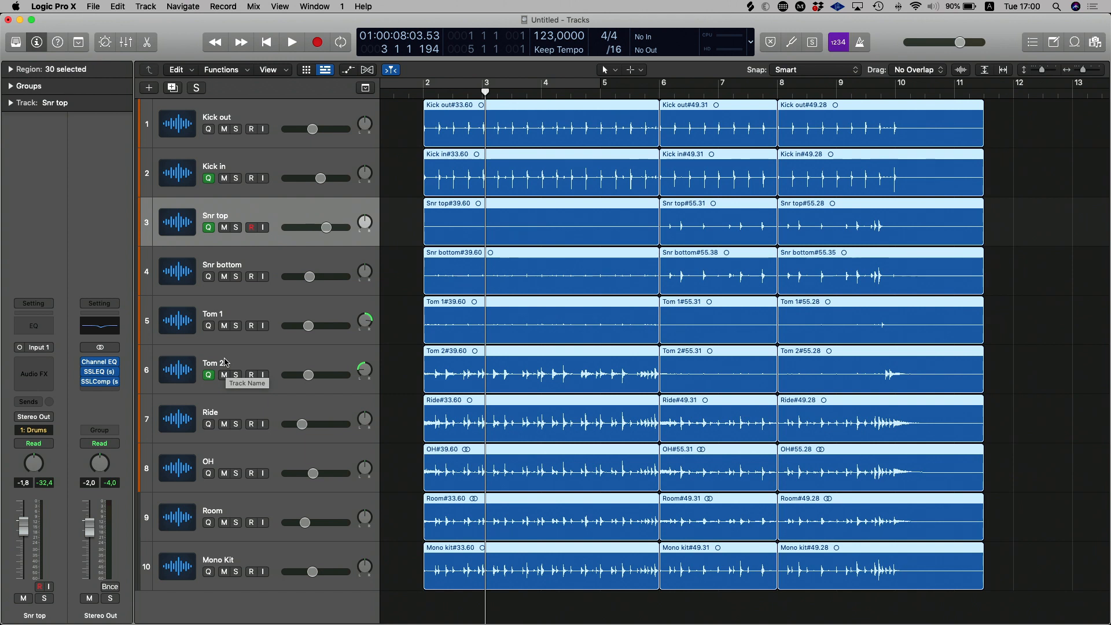
pyautogui.press('super+f')
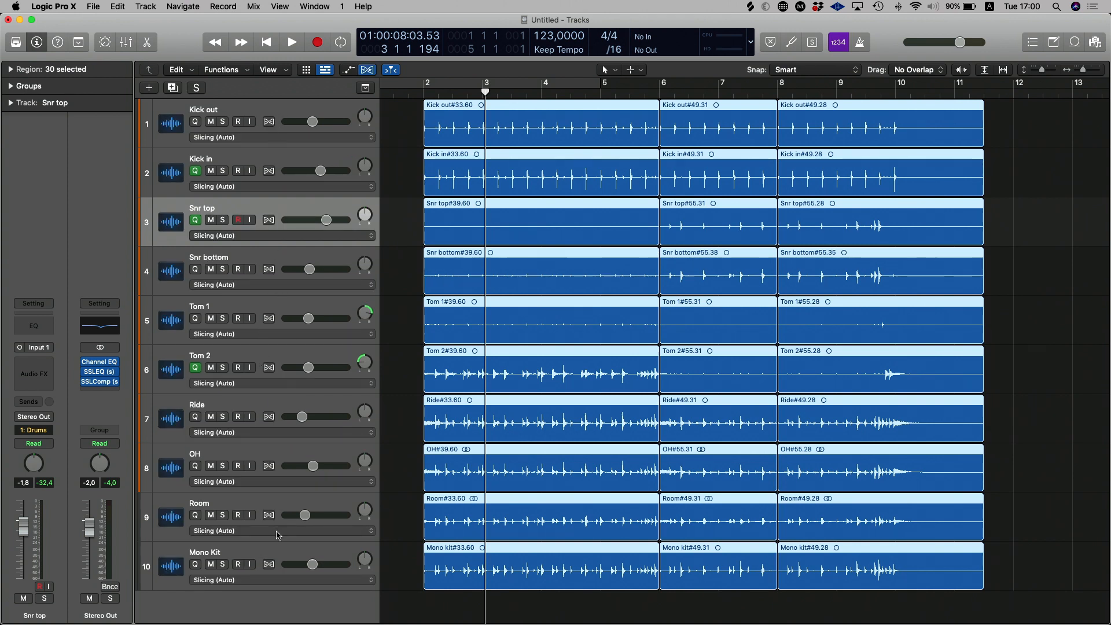
# - Select all tracks from Kick out to Mono Kit and set their Flex mode to Flex Time - Slicing
pyautogui.click(275, 113)
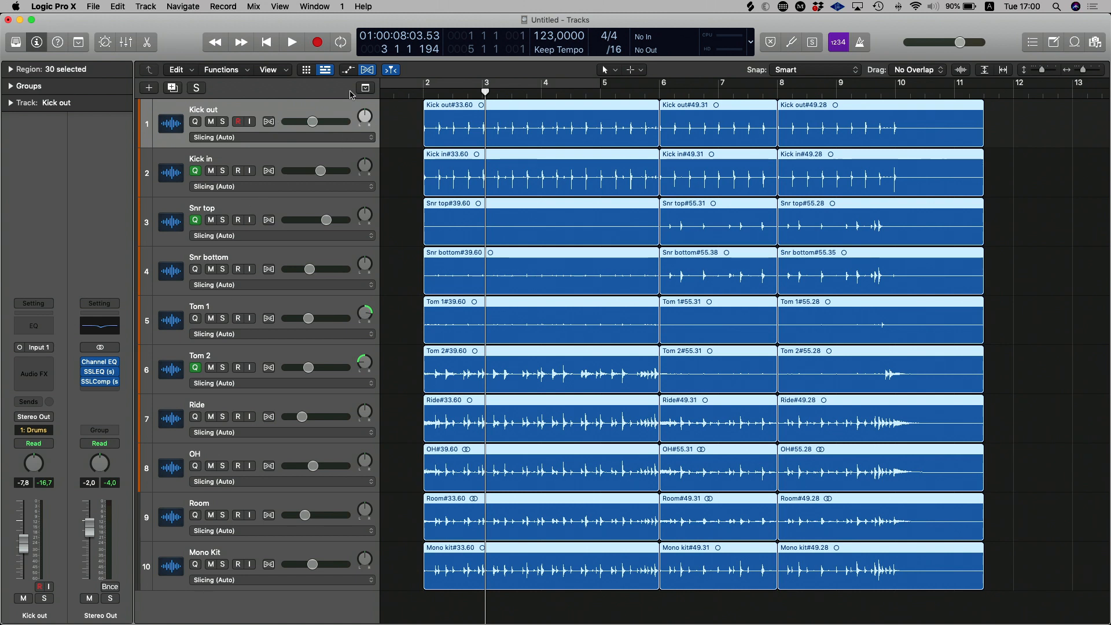
pyautogui.click(368, 70)
pyautogui.click(367, 70)
pyautogui.click(296, 559)
pyautogui.click(196, 138)
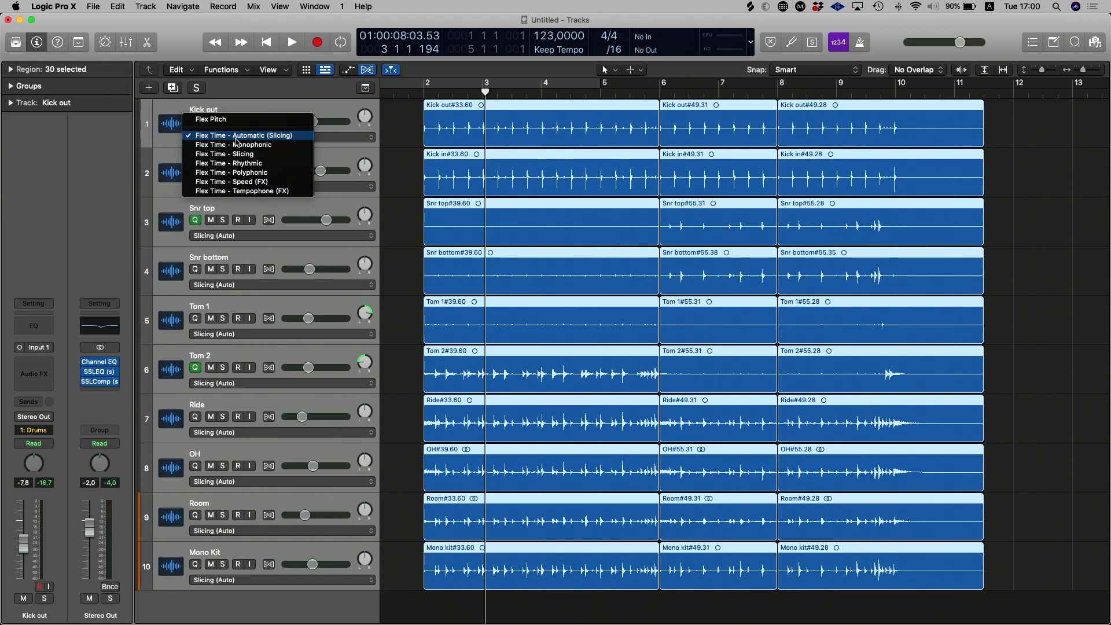
pyautogui.click(197, 145)
pyautogui.click(239, 137)
pyautogui.click(261, 155)
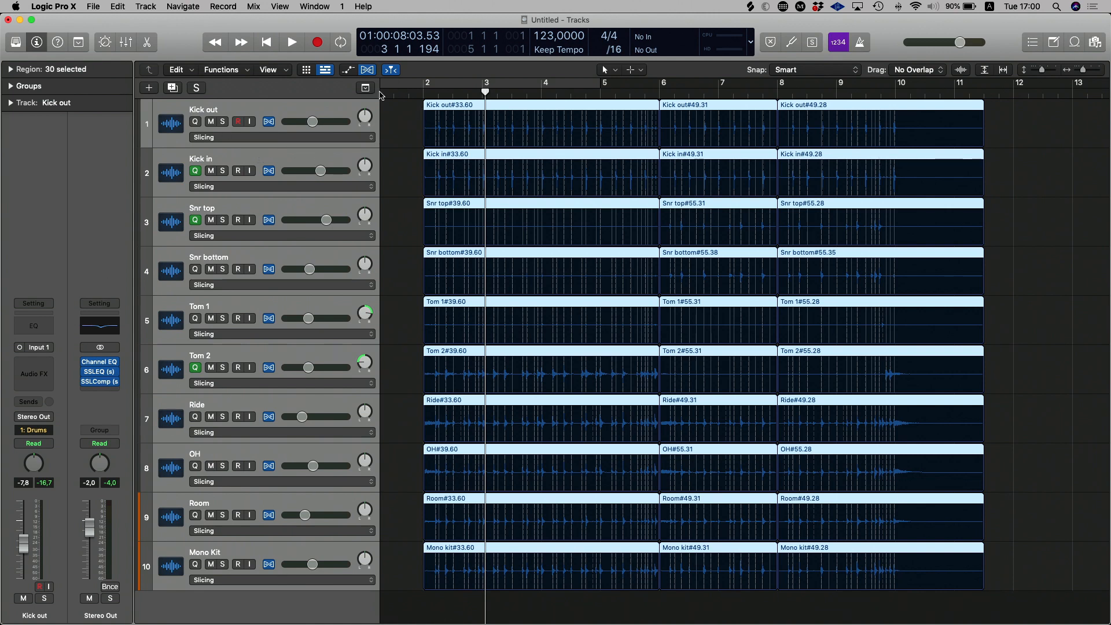
# - Examine the transient markers in the flexed drum regions close up from bar 2, and deselect all regions
pyautogui.scroll(8, 395, 133)
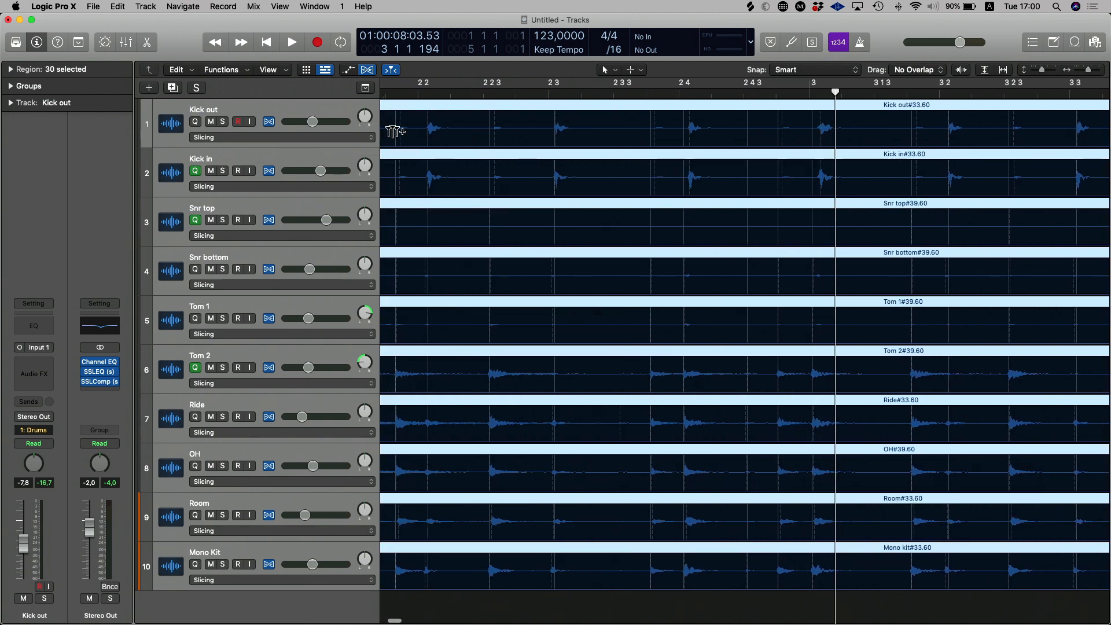
pyautogui.hscroll(-10, 392, 133)
pyautogui.hscroll(2, 392, 134)
pyautogui.hscroll(6, 391, 133)
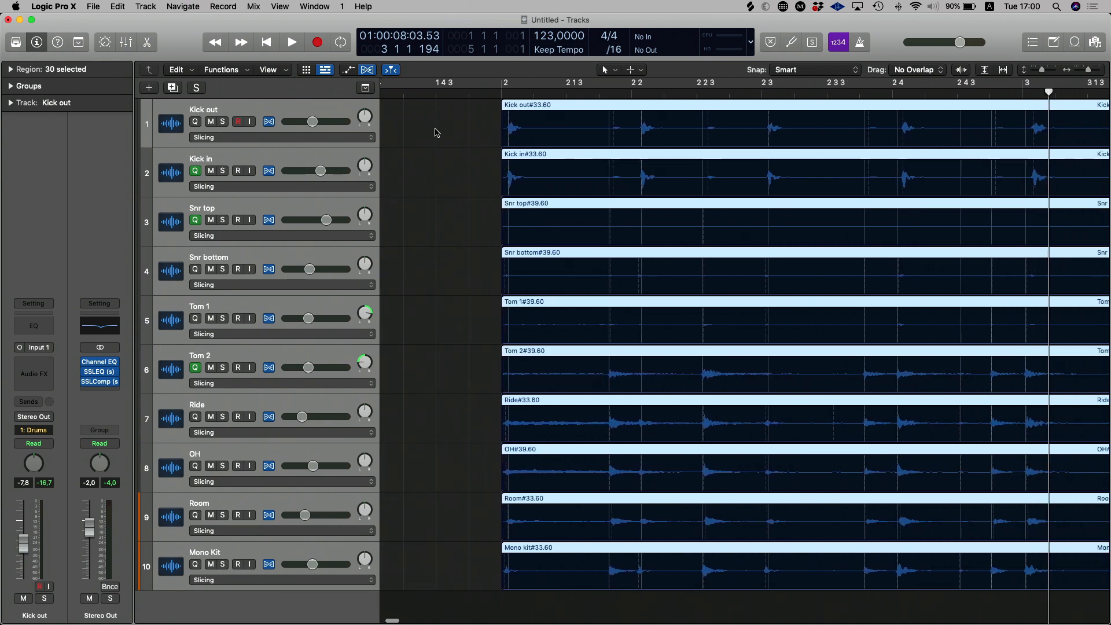
pyautogui.click(446, 134)
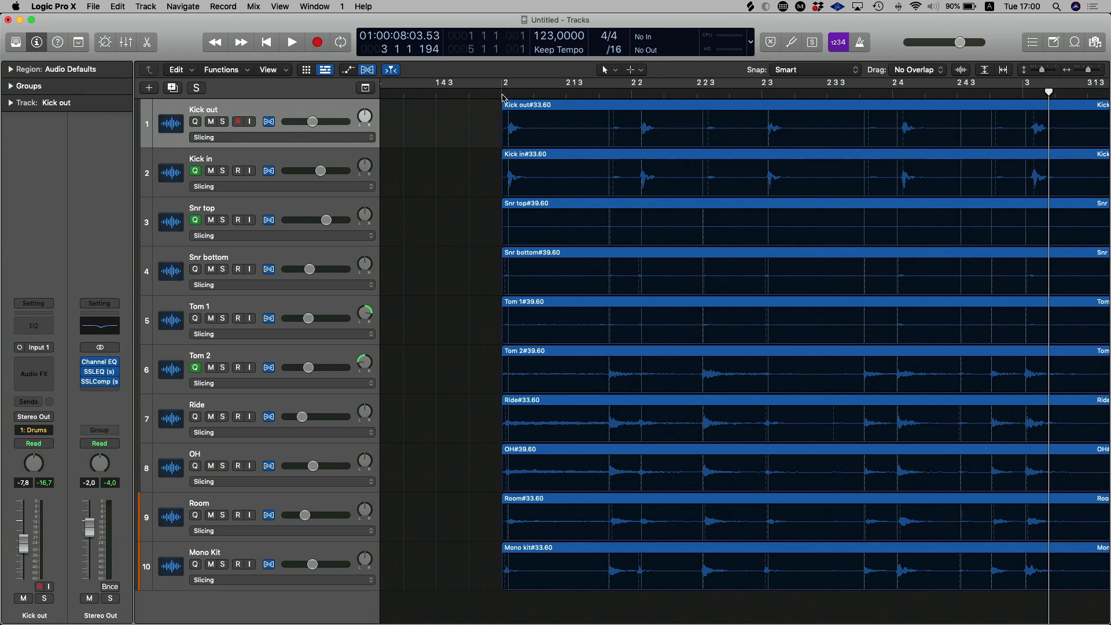
# - Hide the Flex view and place the playhead at the start of bar 2
pyautogui.press('super+f')
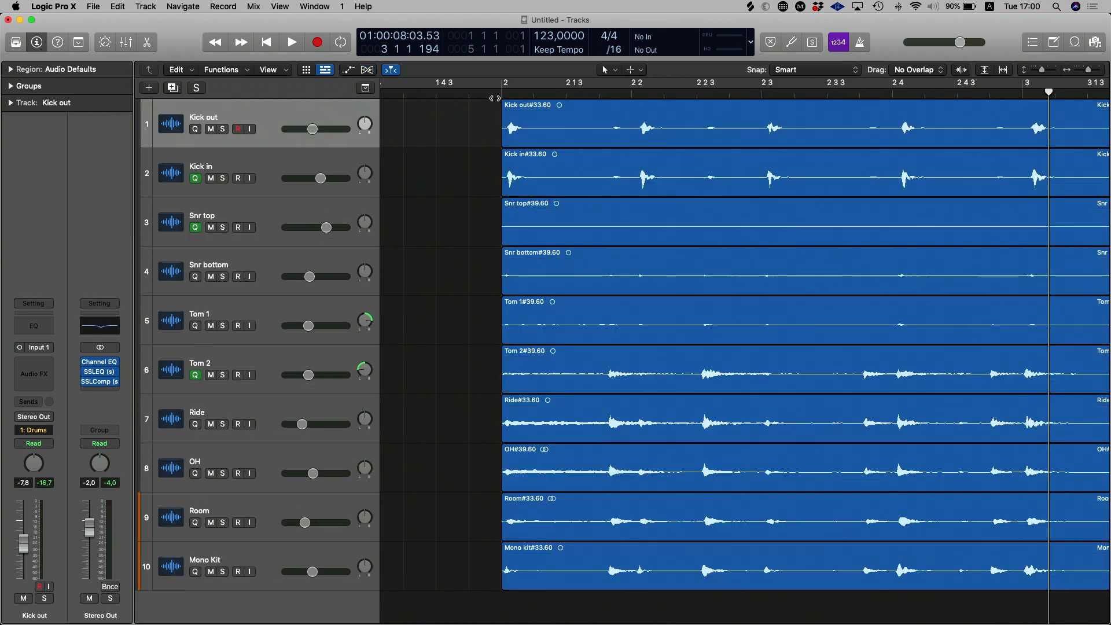
pyautogui.scroll(-2, 492, 104)
pyautogui.scroll(5, 493, 105)
pyautogui.hscroll(-2, 493, 105)
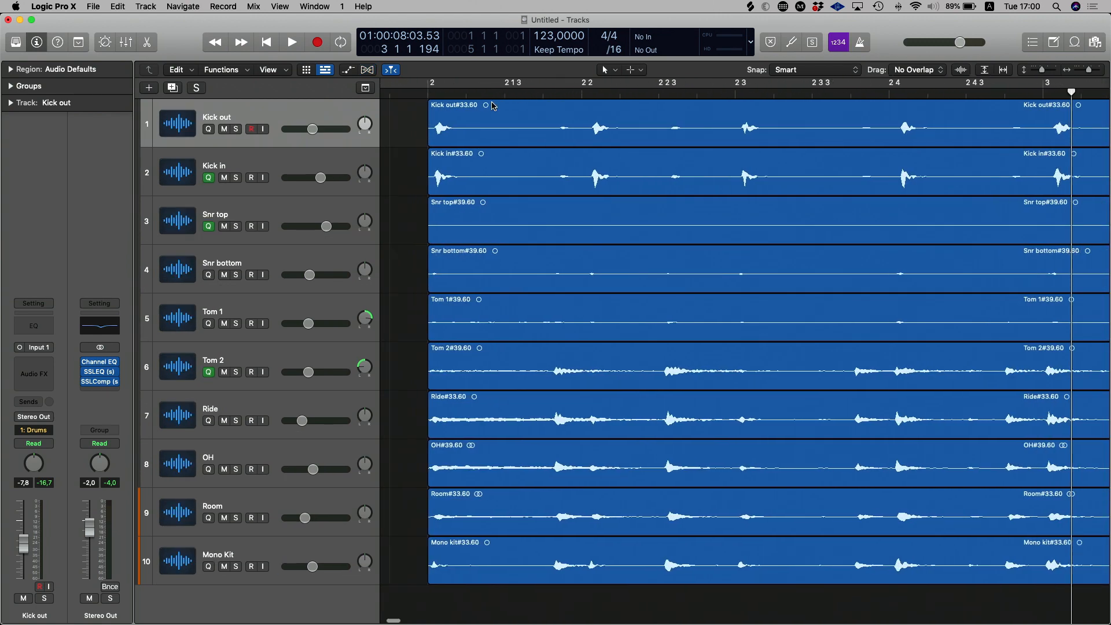
pyautogui.hscroll(-1, 447, 102)
pyautogui.click(456, 94)
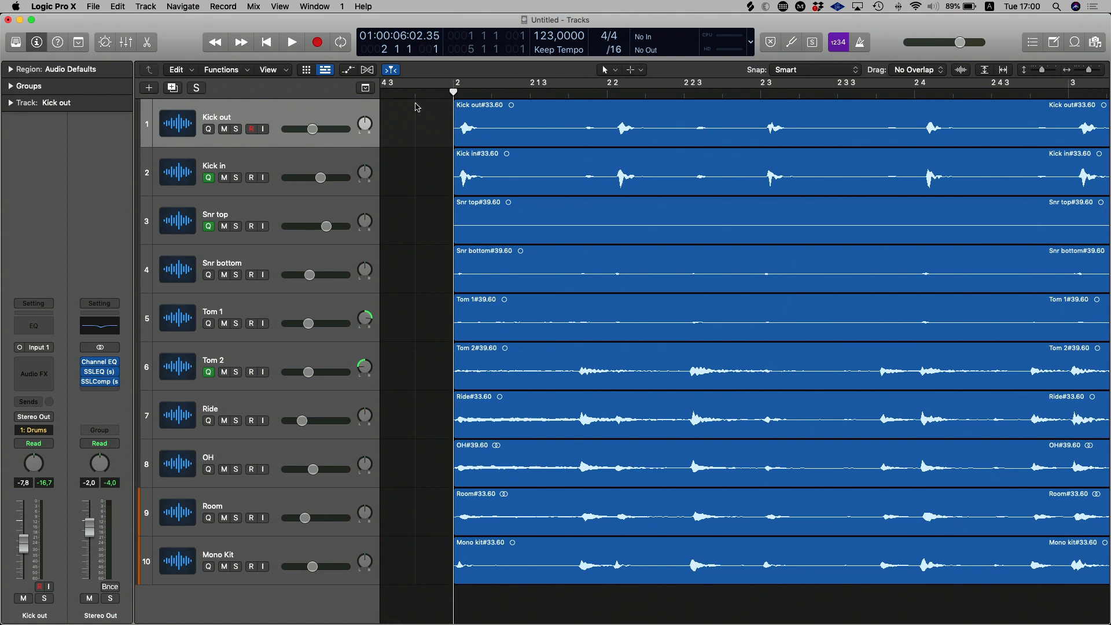
# - Select the ten drum regions that start at bar 2 and extend their start to before the bar line, ahead of the first kick hit
pyautogui.moveTo(454, 94)
pyautogui.mouseDown()
pyautogui.moveTo(465, 93)
pyautogui.moveTo(455, 91)
pyautogui.moveTo(455, 72)
pyautogui.mouseUp()
pyautogui.press('super+a')
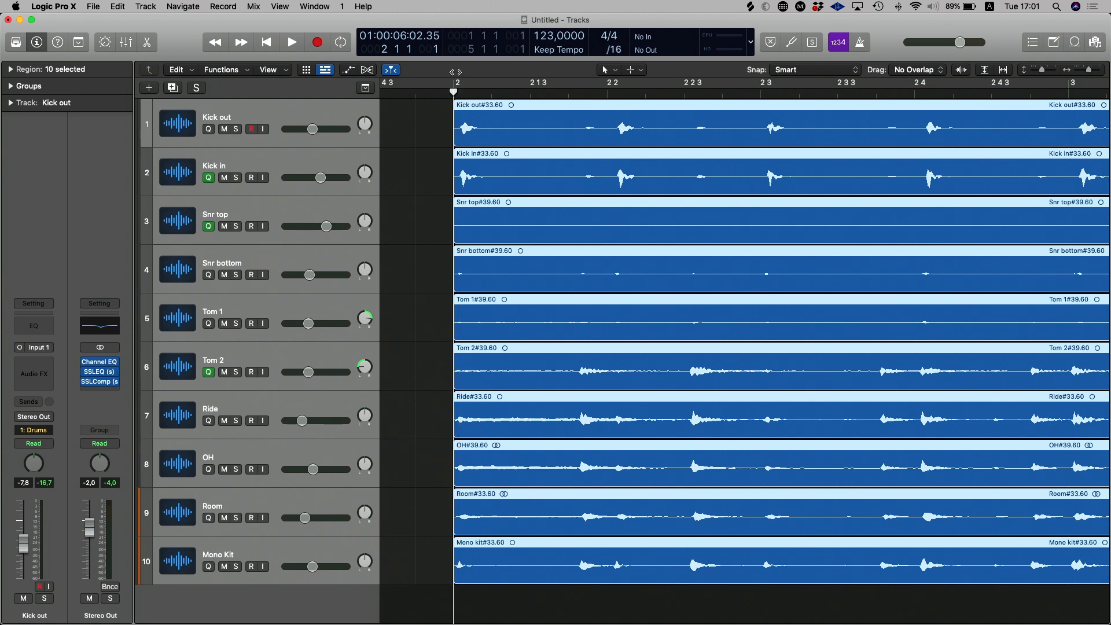
pyautogui.click(454, 139)
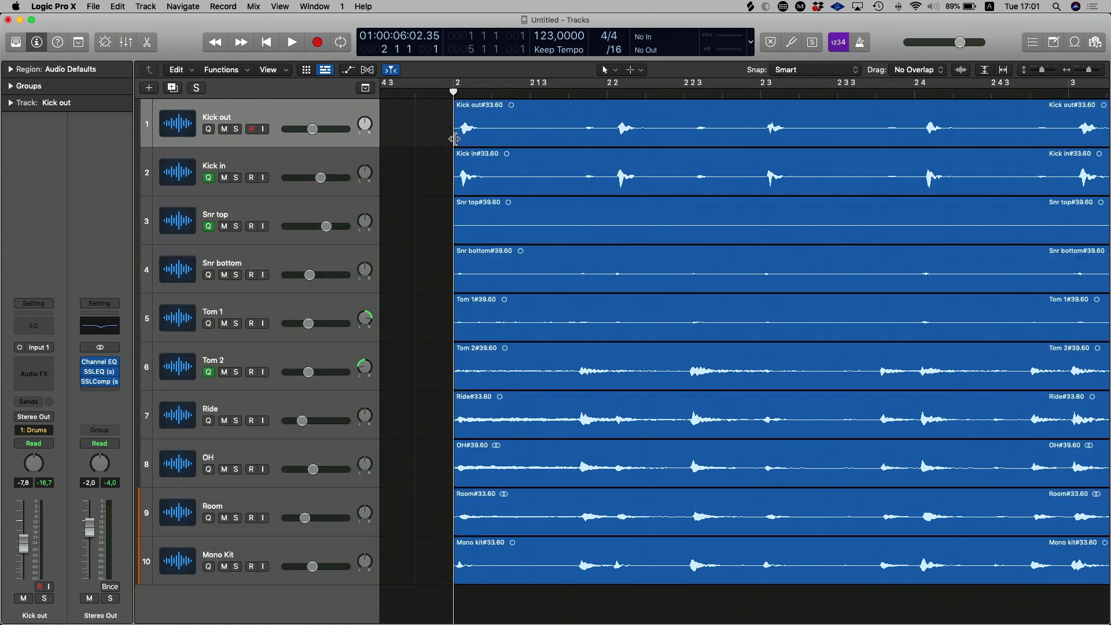
pyautogui.press('super+a')
pyautogui.moveTo(454, 140); pyautogui.dragTo(449, 140)
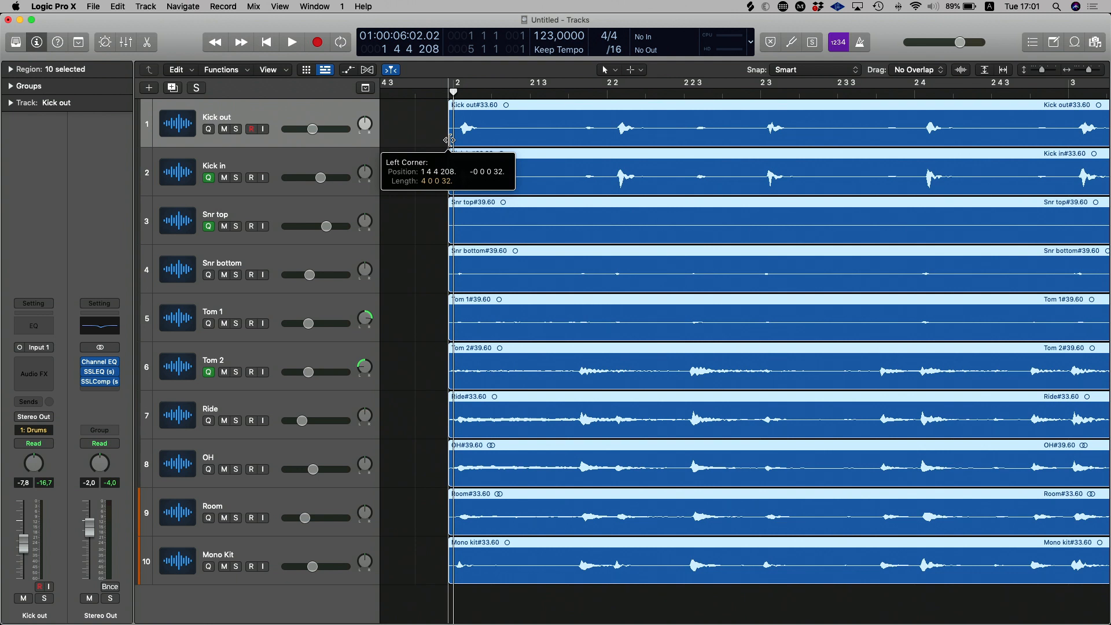
pyautogui.moveTo(449, 140); pyautogui.dragTo(453, 140)
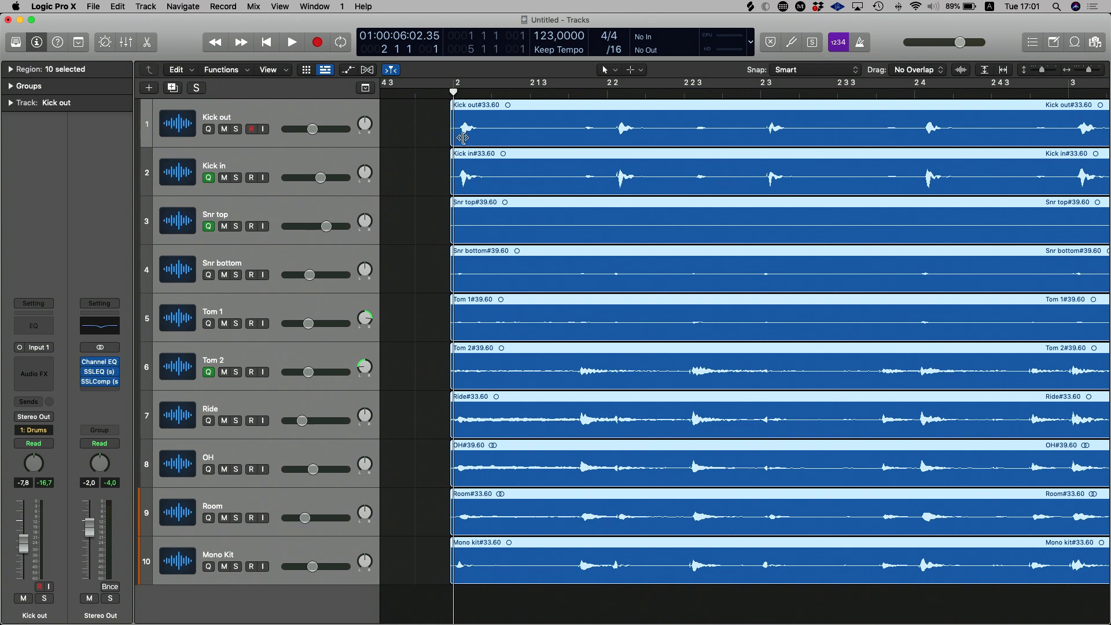
pyautogui.moveTo(448, 142); pyautogui.dragTo(389, 146)
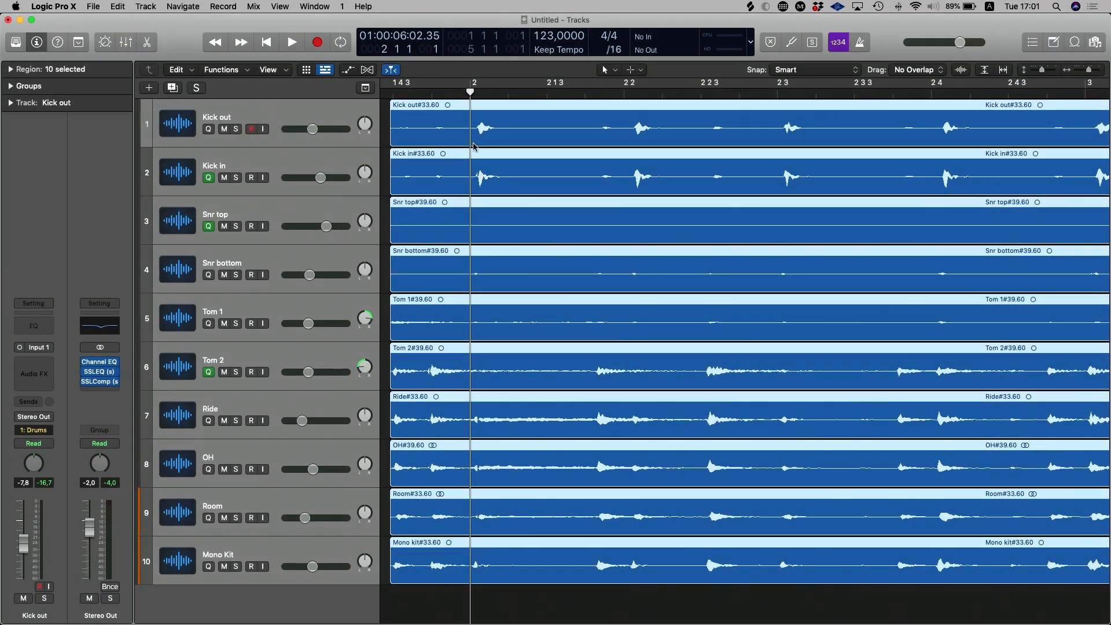
# - Place the playhead at bar 6 and adjust the region boundaries at bars 6 and 8 to just ahead of the bar lines on all drum tracks
pyautogui.hscroll(15, 550, 162)
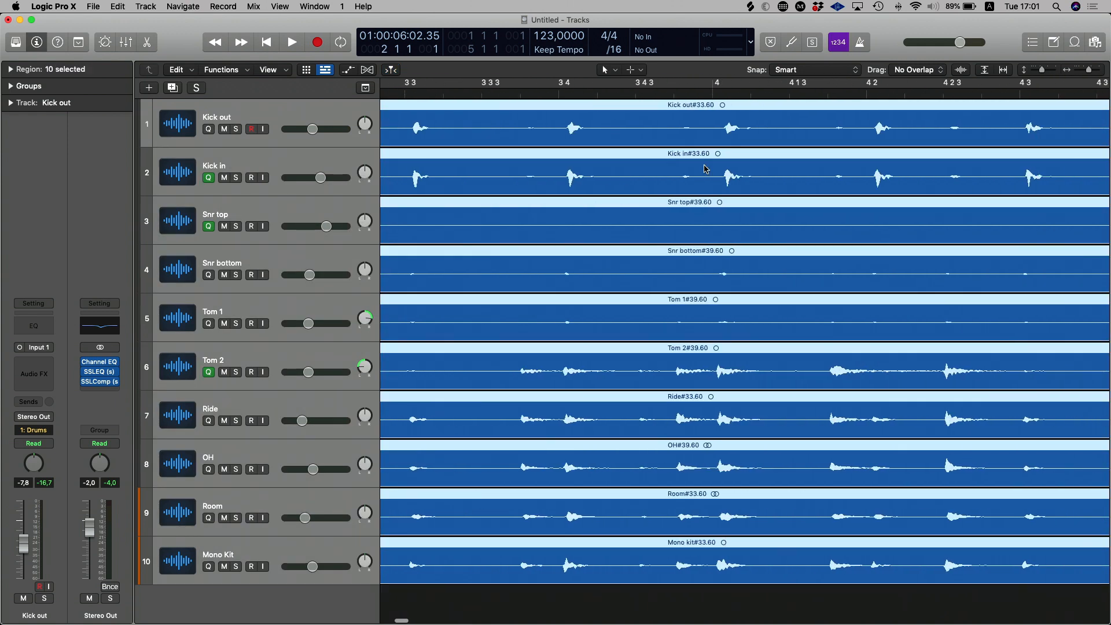
pyautogui.hscroll(2, 704, 169)
pyautogui.hscroll(-2, 702, 169)
pyautogui.click(526, 93)
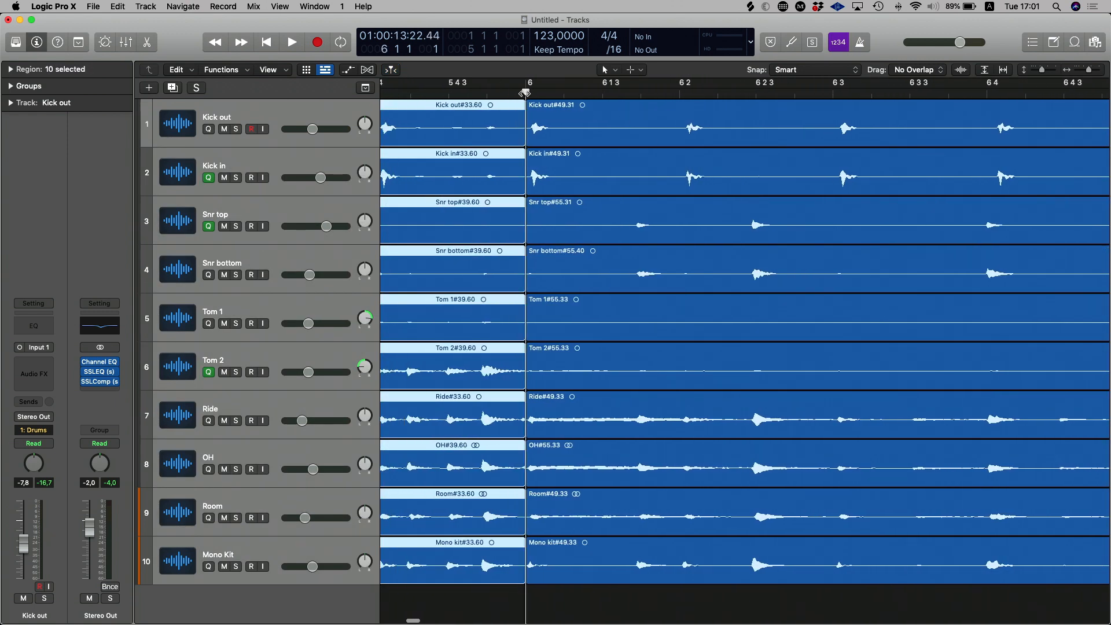
pyautogui.hscroll(-2, 544, 144)
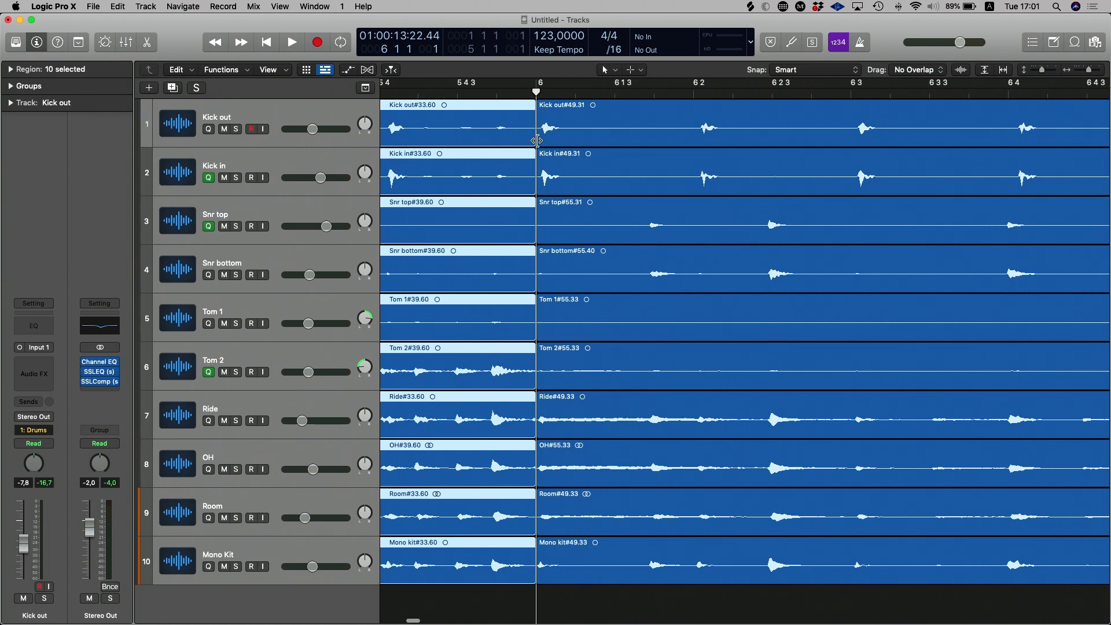
pyautogui.click(540, 140)
pyautogui.moveTo(539, 140); pyautogui.dragTo(600, 139)
pyautogui.hscroll(10, 542, 138)
pyautogui.click(618, 123)
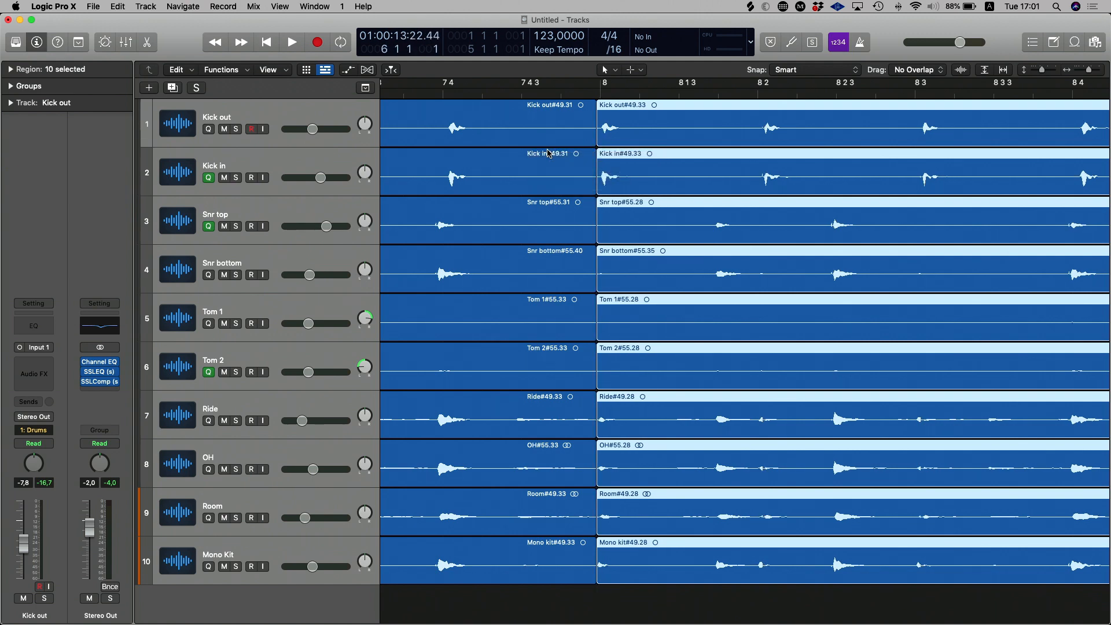
pyautogui.press('z')
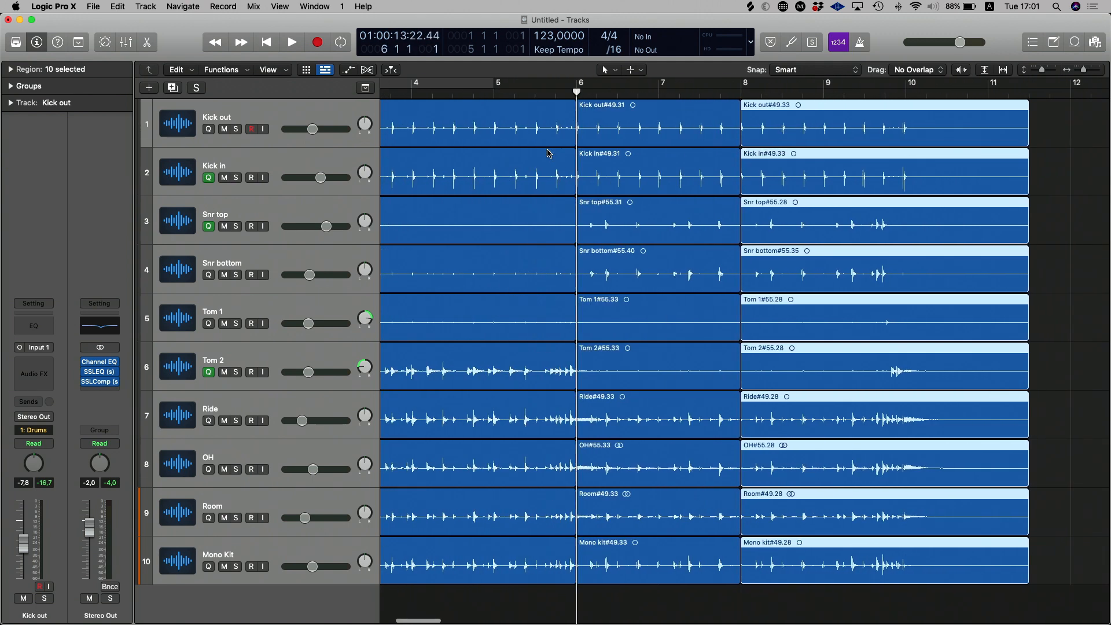
# - Select all drum regions before bar 8 and crossfade the region boundaries at bars 6 and 8, leaving nothing selected
pyautogui.hscroll(-5, 548, 153)
pyautogui.scroll(-3, 548, 152)
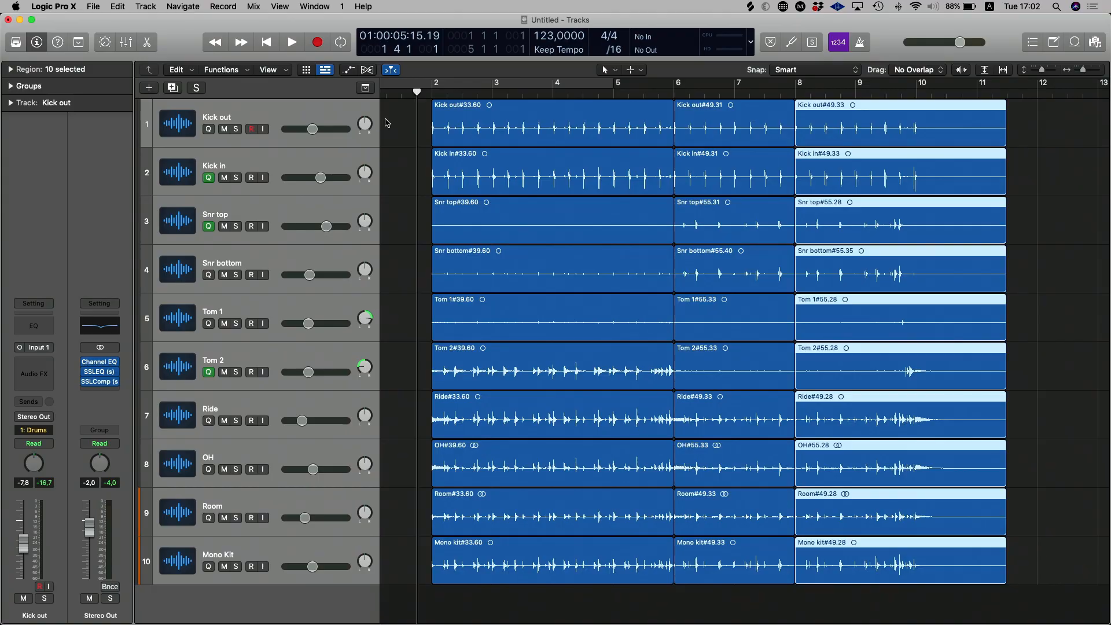
pyautogui.moveTo(387, 107); pyautogui.dragTo(771, 607)
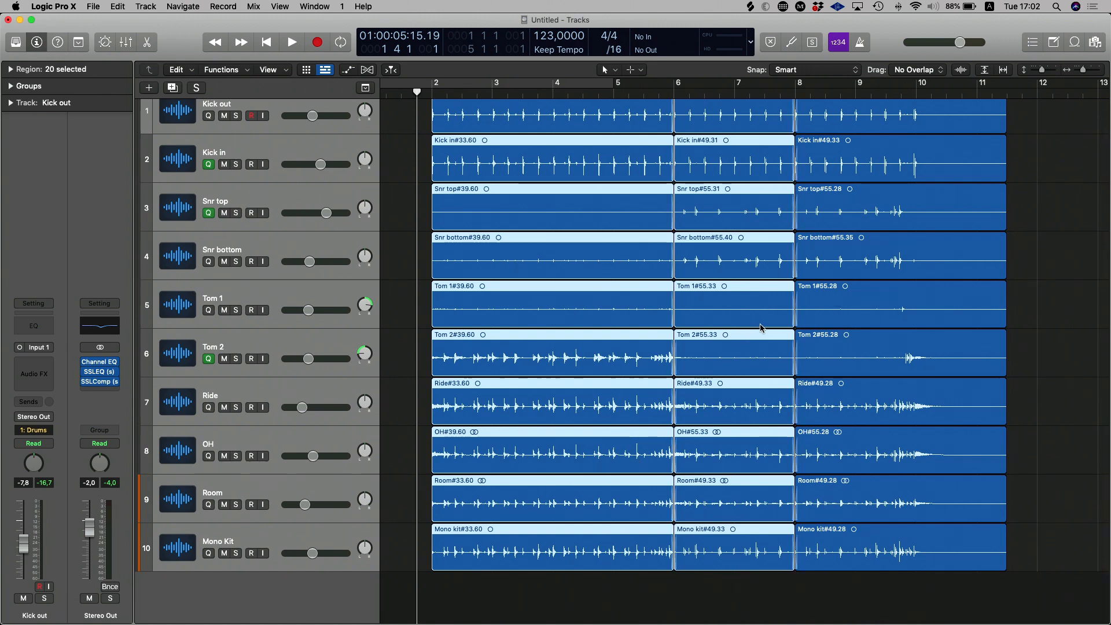
pyautogui.click(421, 306)
pyautogui.scroll(3, 421, 313)
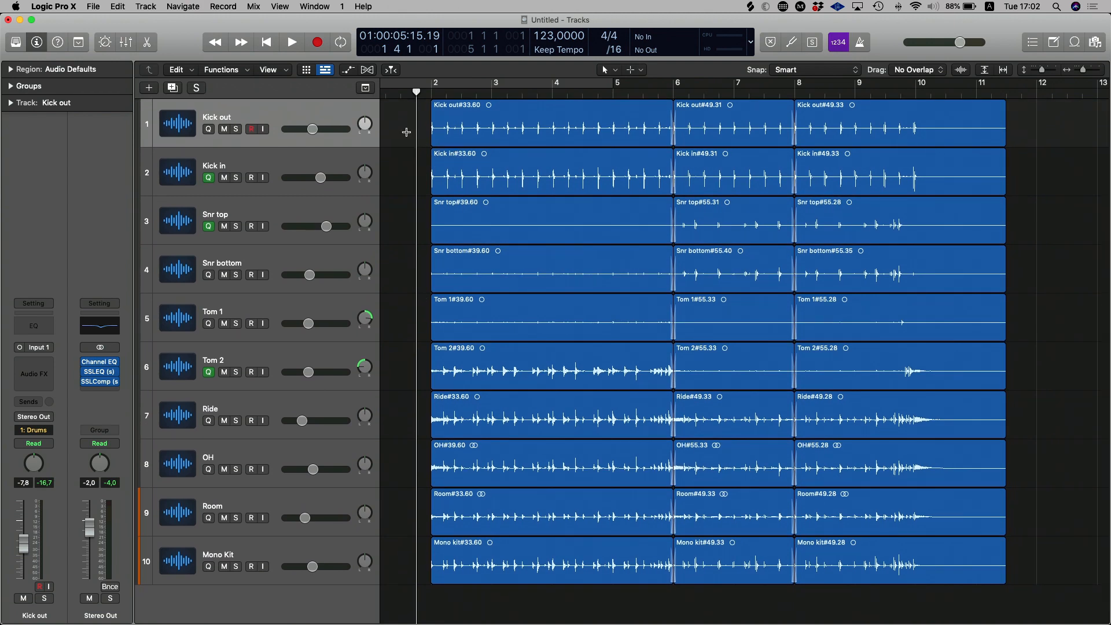
# - Show the Flex view on the drum tracks, with the transients at the start of bar 2 close up
pyautogui.press('super+f')
pyautogui.scroll(10, 423, 143)
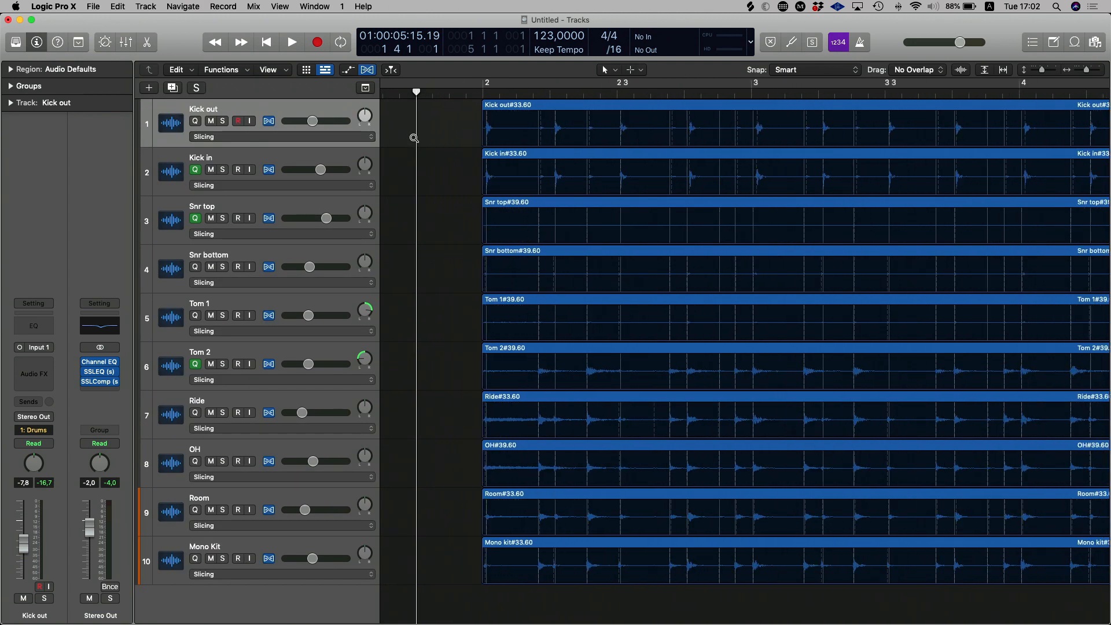
pyautogui.hscroll(5, 501, 149)
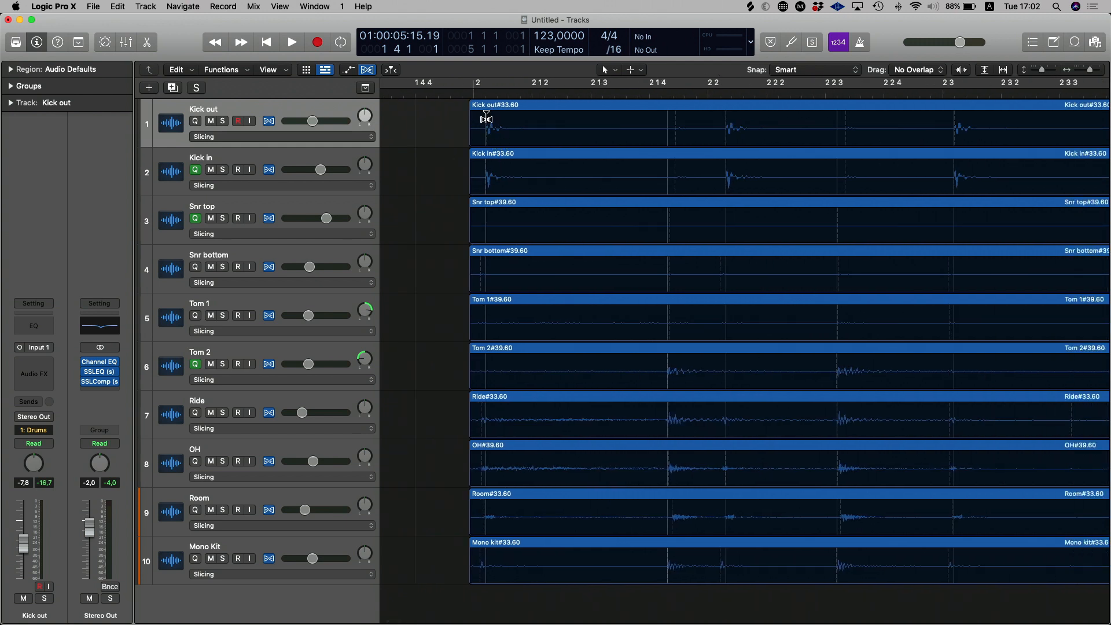
# - Try aligning the bar 2 hits manually by moving flex markers at 2, 2 1 4, 2 2, 2 3 and 2 4 across all ten selected regions
pyautogui.press('super+a')
pyautogui.moveTo(487, 115); pyautogui.dragTo(475, 119)
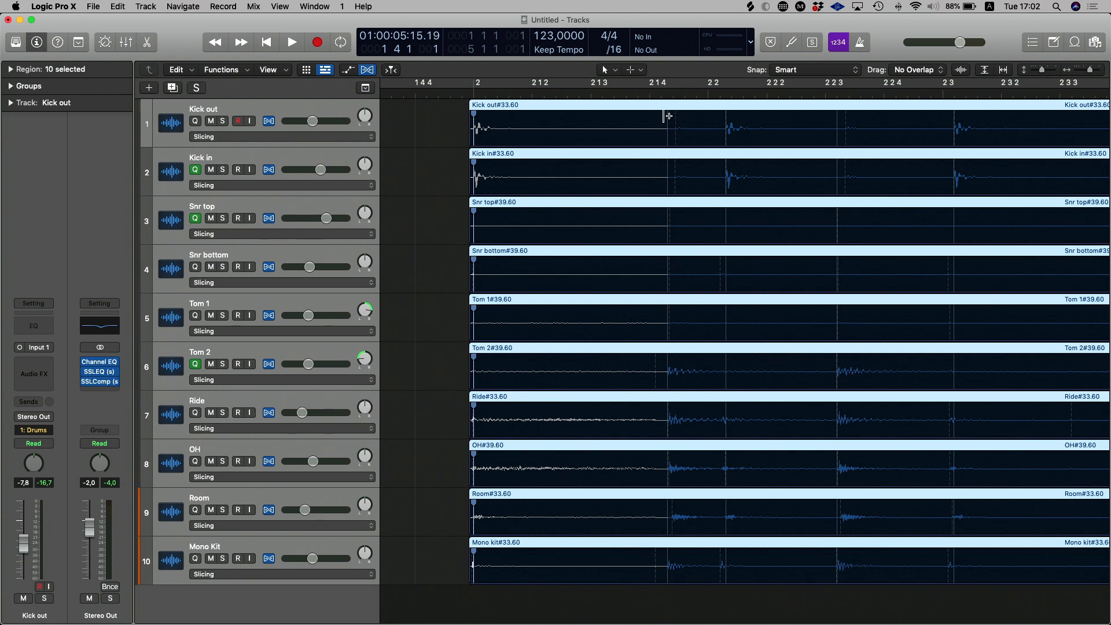
pyautogui.moveTo(668, 118); pyautogui.dragTo(649, 120)
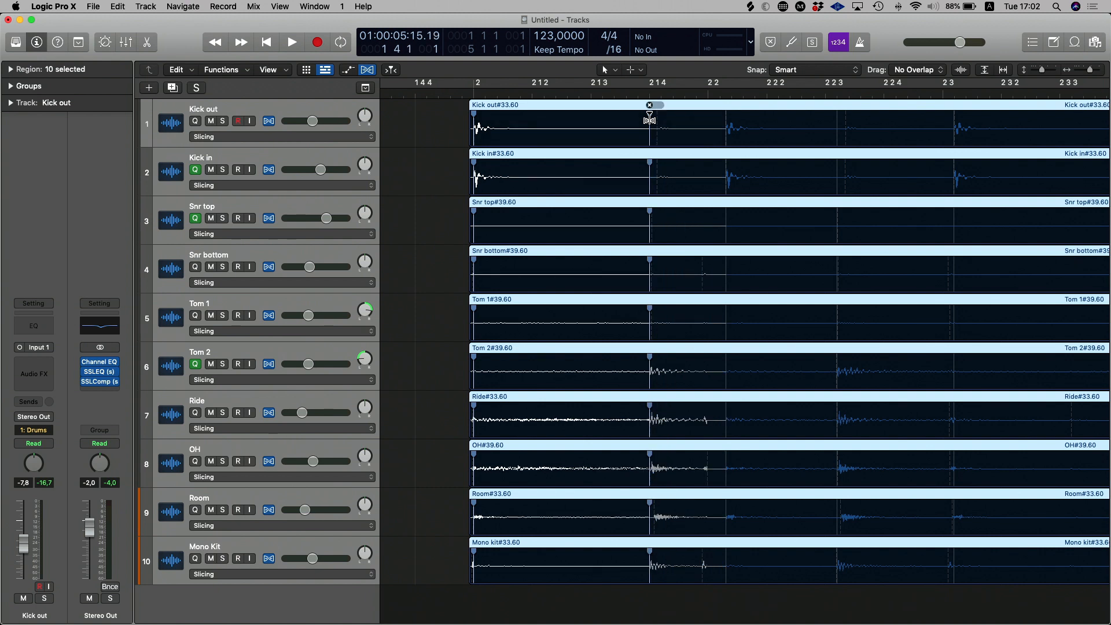
pyautogui.hscroll(5, 647, 118)
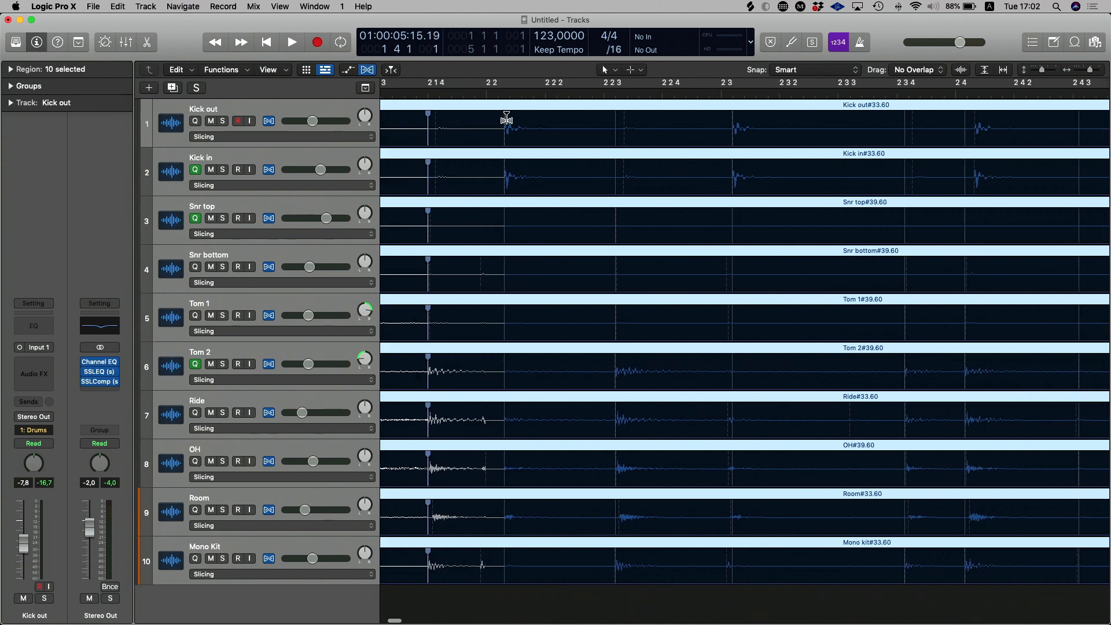
pyautogui.moveTo(506, 120); pyautogui.dragTo(487, 122)
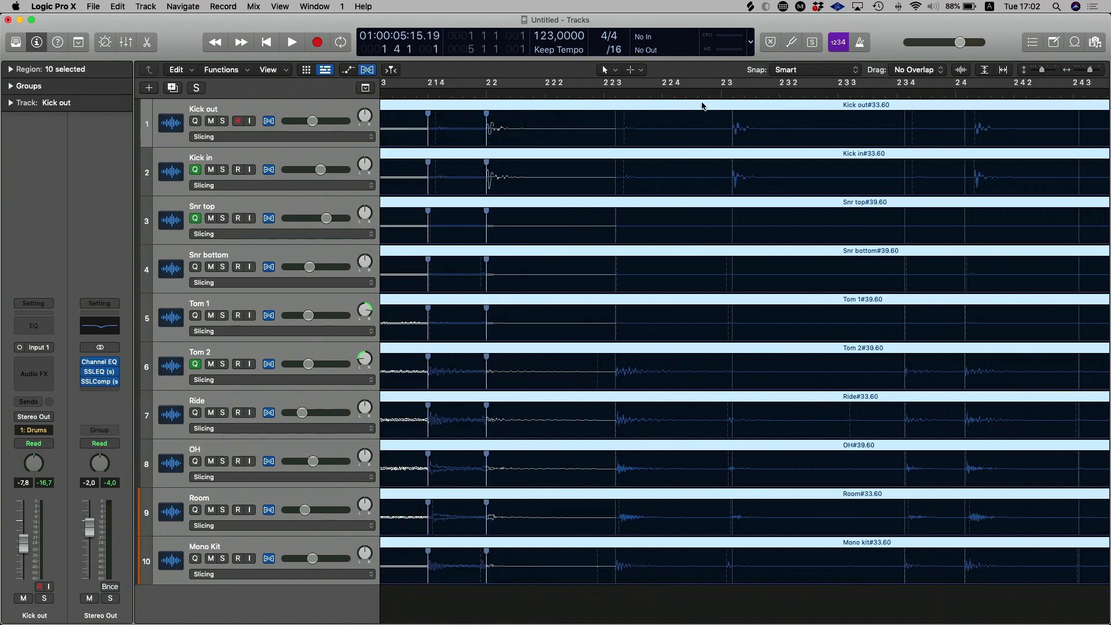
pyautogui.moveTo(733, 120); pyautogui.dragTo(721, 120)
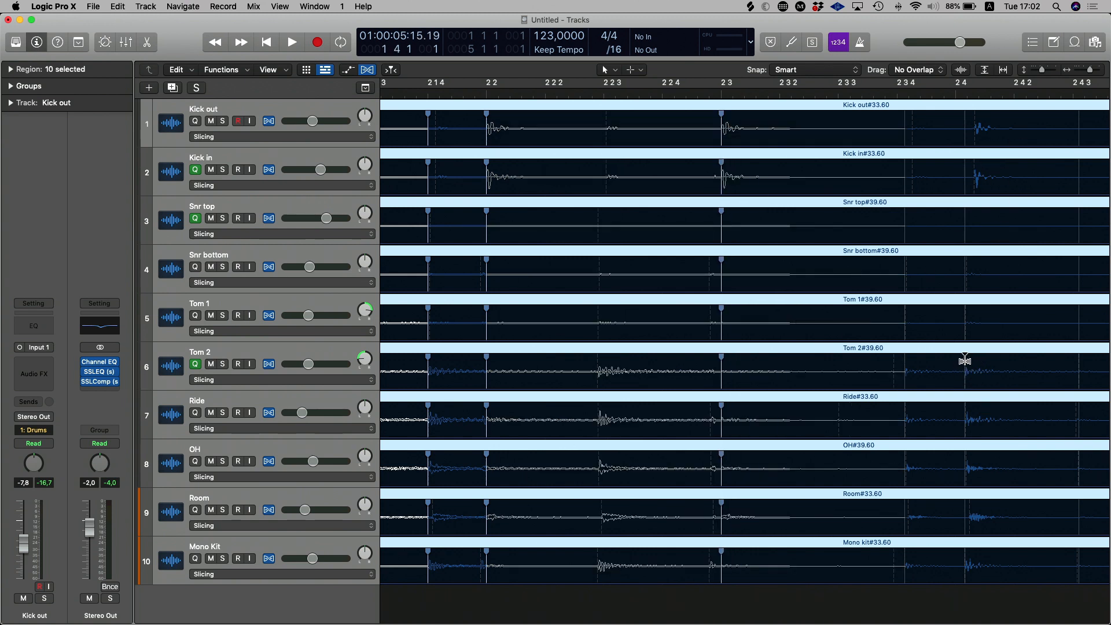
pyautogui.moveTo(964, 360); pyautogui.dragTo(957, 361)
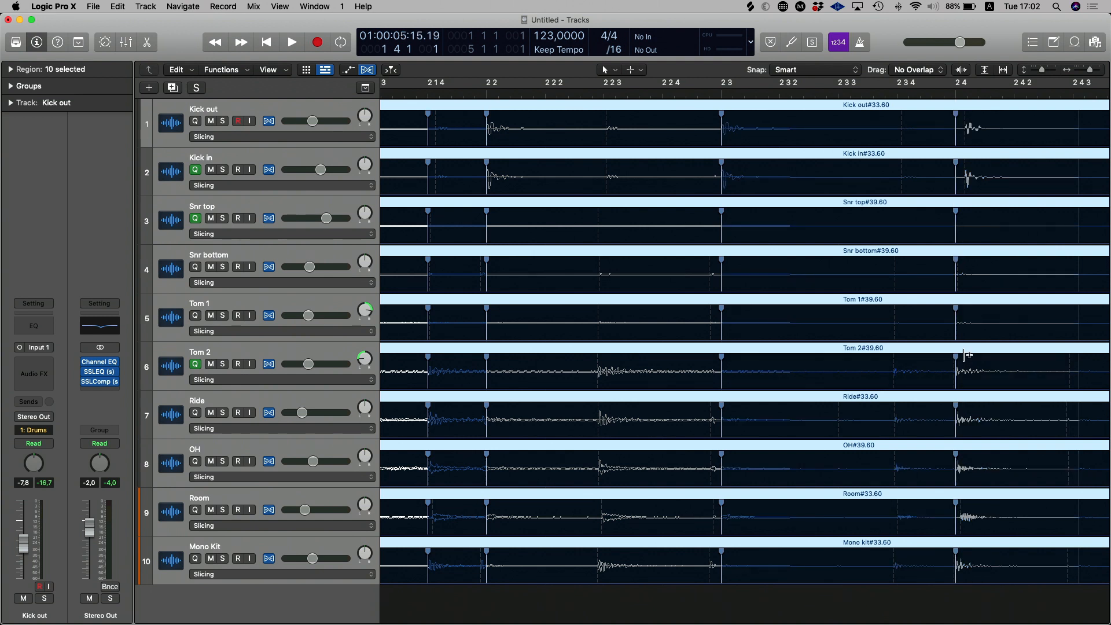
# - Remove the manually placed flex markers from bar 2 and select the regions on all ten drum tracks
pyautogui.press('super+Left')
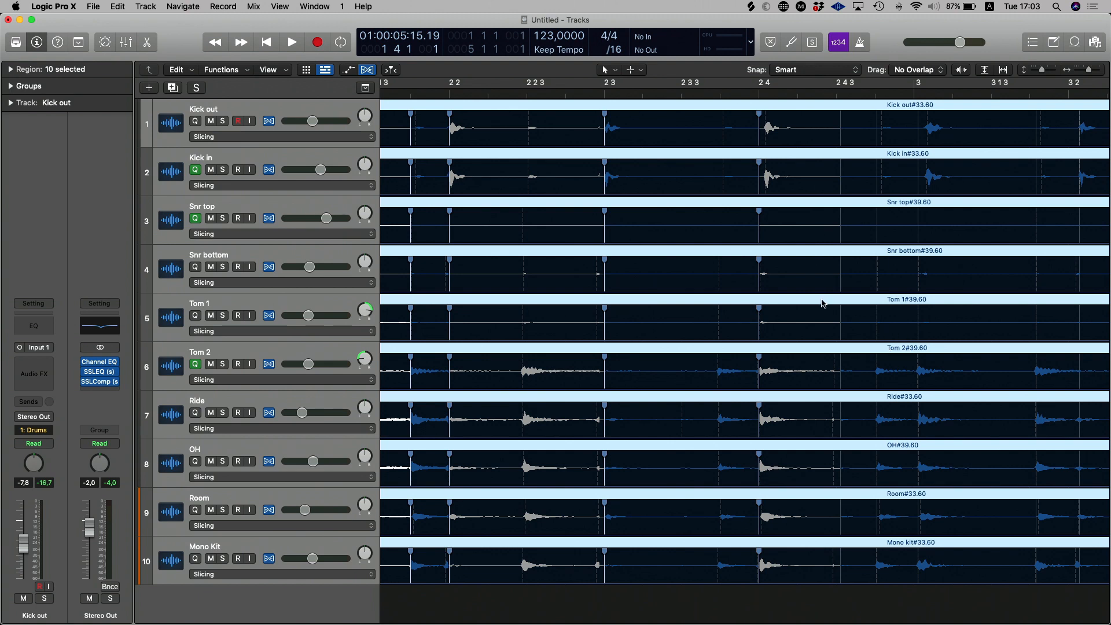
pyautogui.press('super+Left')
pyautogui.press('super+Left')
pyautogui.press('super+Left')
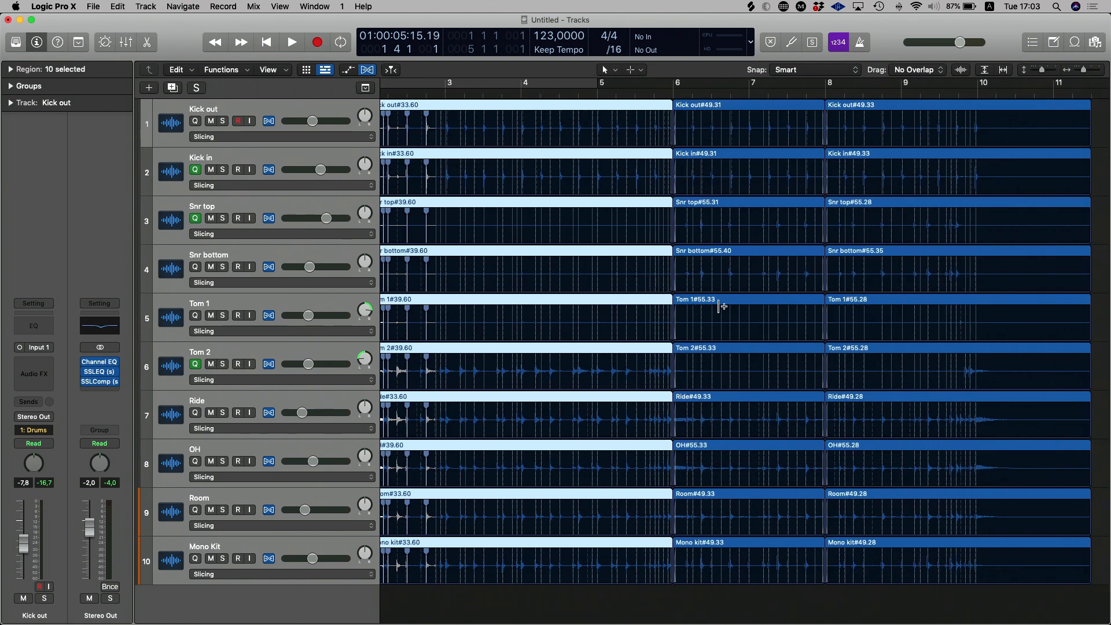
pyautogui.hscroll(-3, 722, 307)
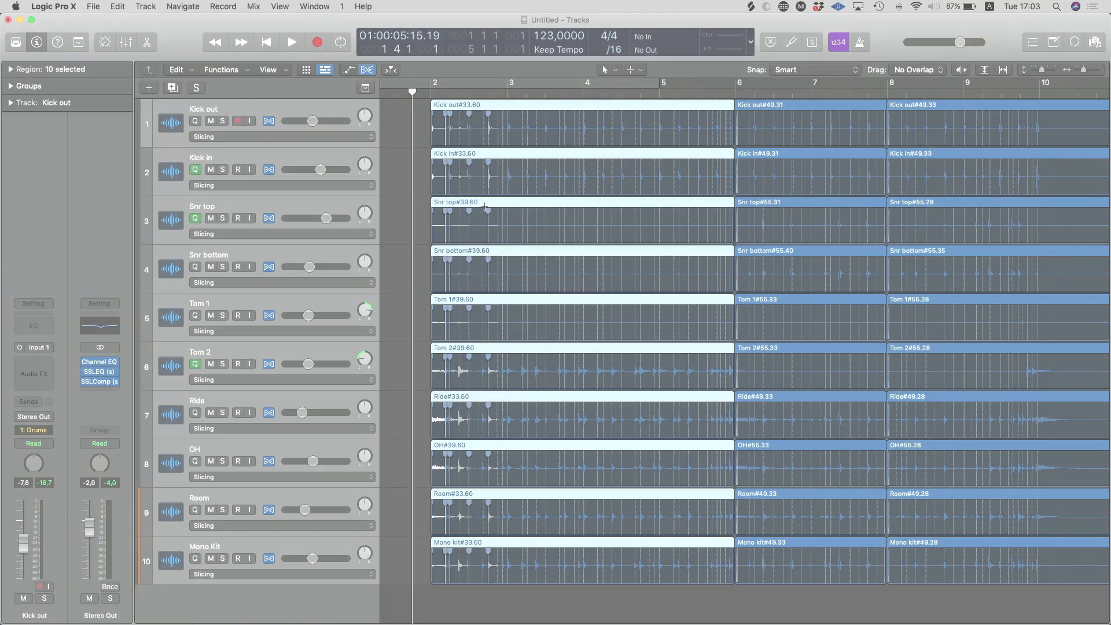
pyautogui.click(403, 223)
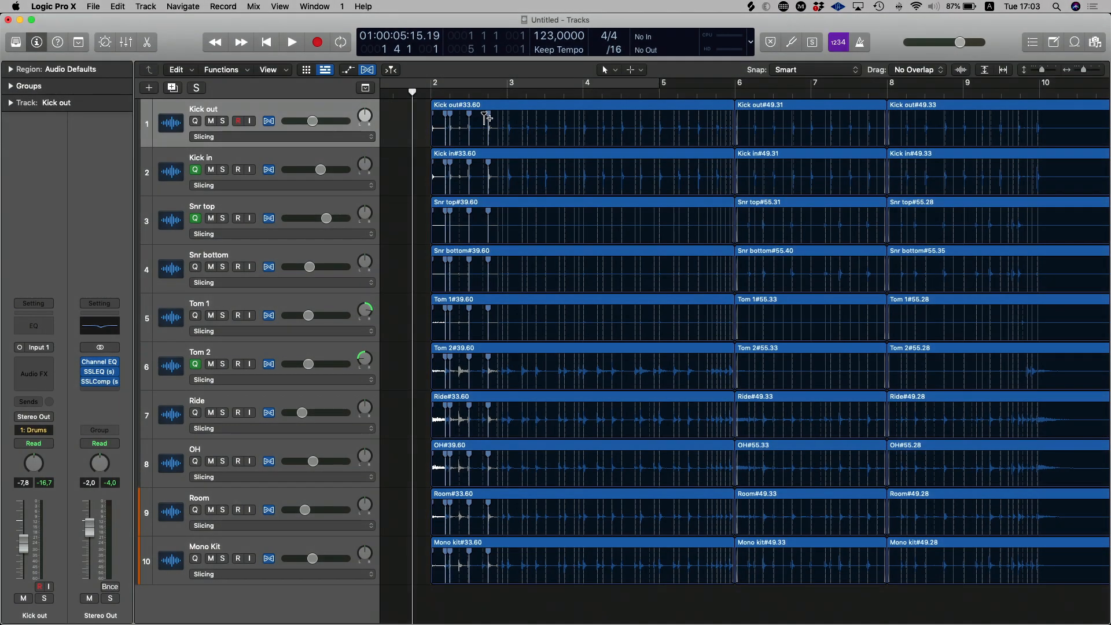
pyautogui.doubleClick(488, 114)
pyautogui.press('super+a')
pyautogui.press('z')
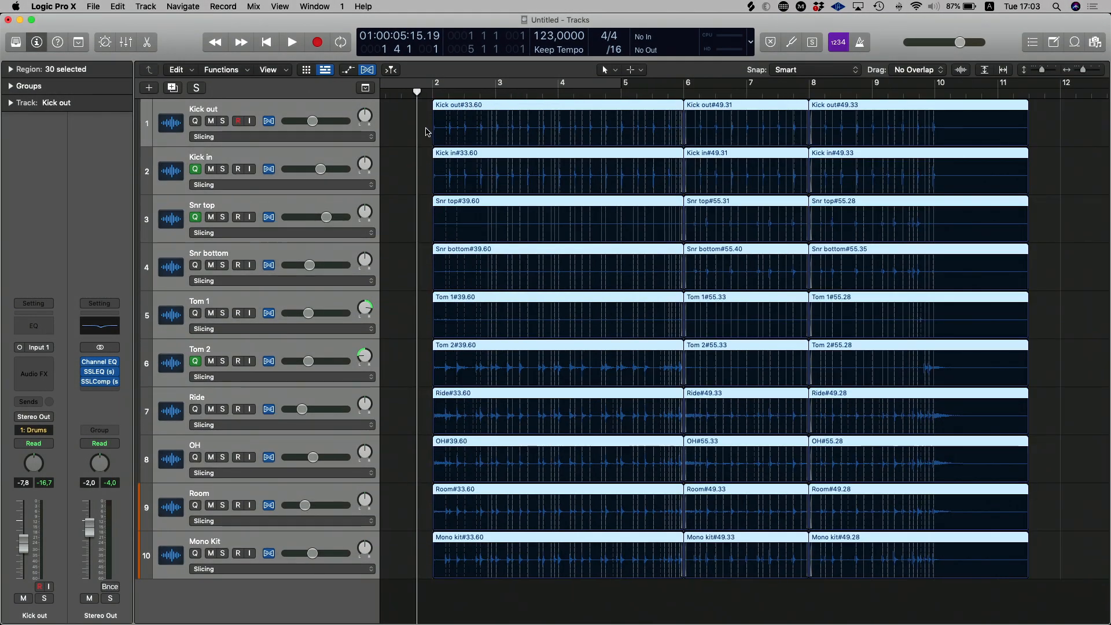
pyautogui.moveTo(419, 118); pyautogui.dragTo(1107, 602)
pyautogui.hscroll(-3, 747, 359)
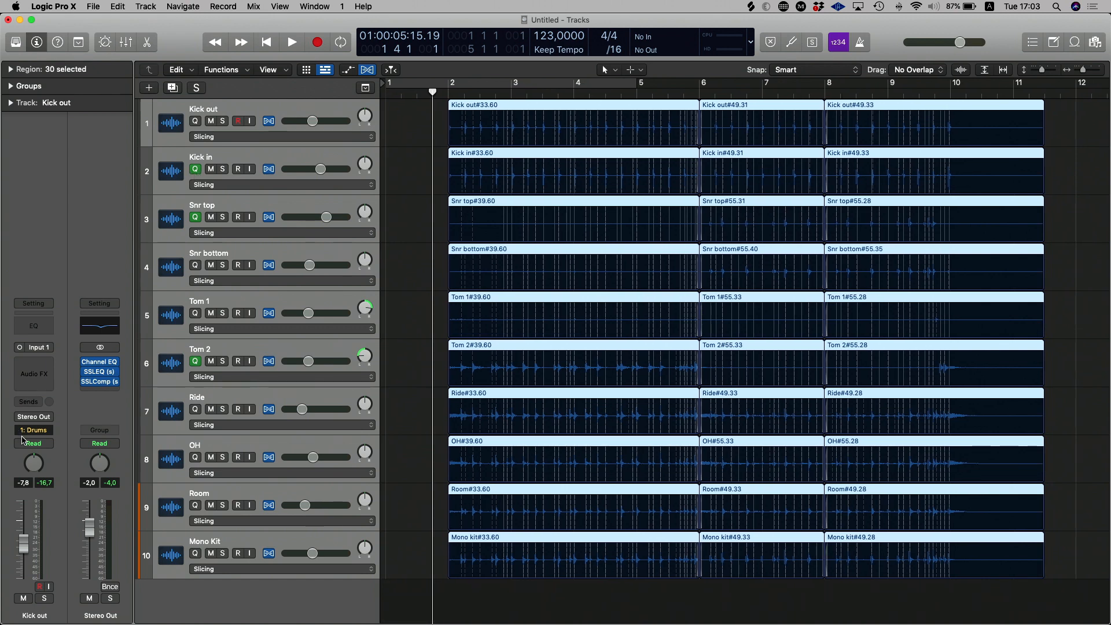
# - Show the Mixer, toggle the Drums group off and on with the group clutch, leave the group active, and hide the Mixer
pyautogui.press('x')
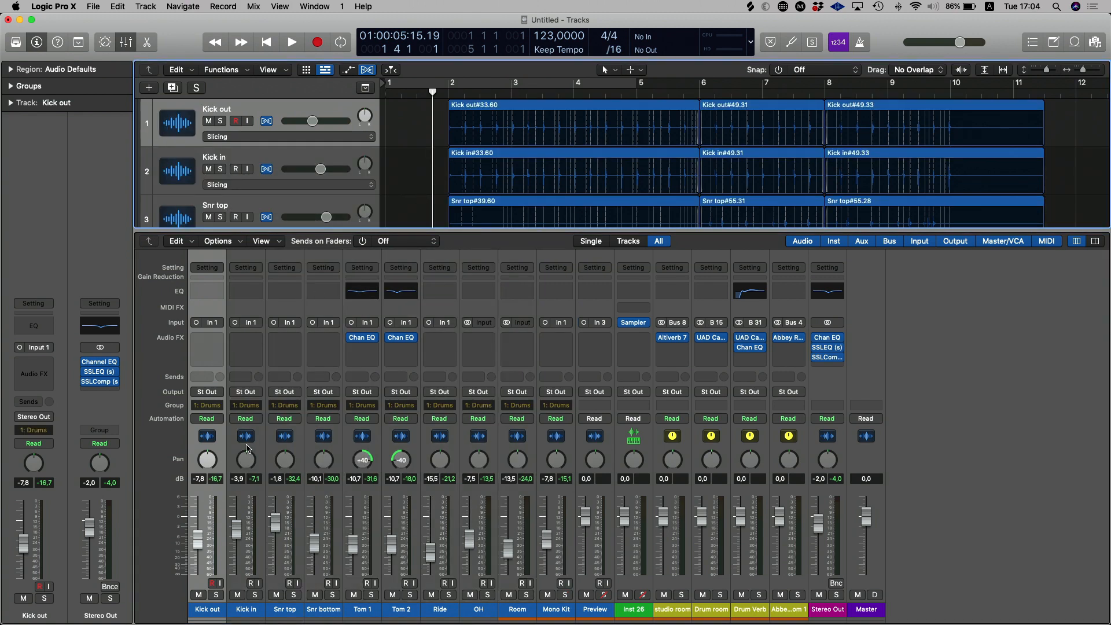
pyautogui.hotkey('shift', 'g')
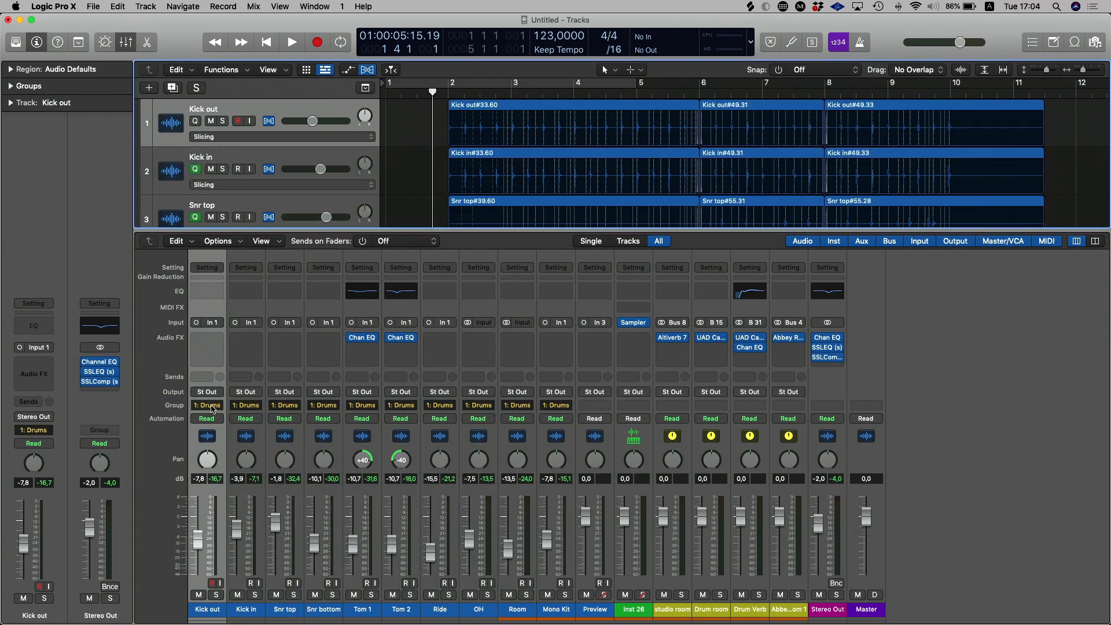
pyautogui.hotkey('shift', 'g')
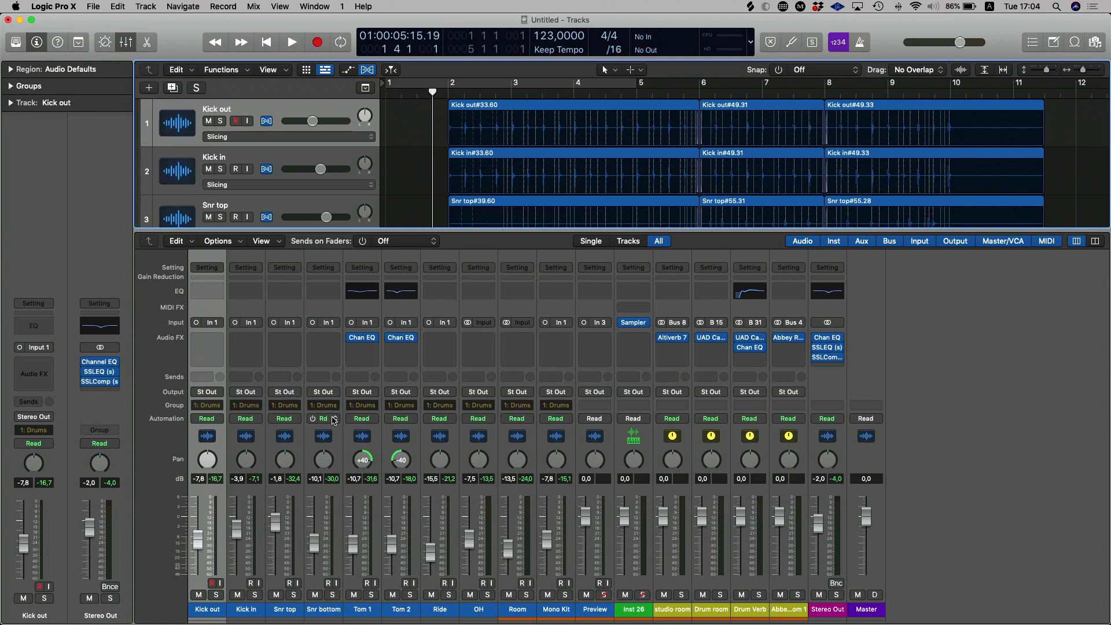
pyautogui.hotkey('shift', 'g')
pyautogui.hotkey('shift', 'g')
pyautogui.hotkey('shift', 'g')
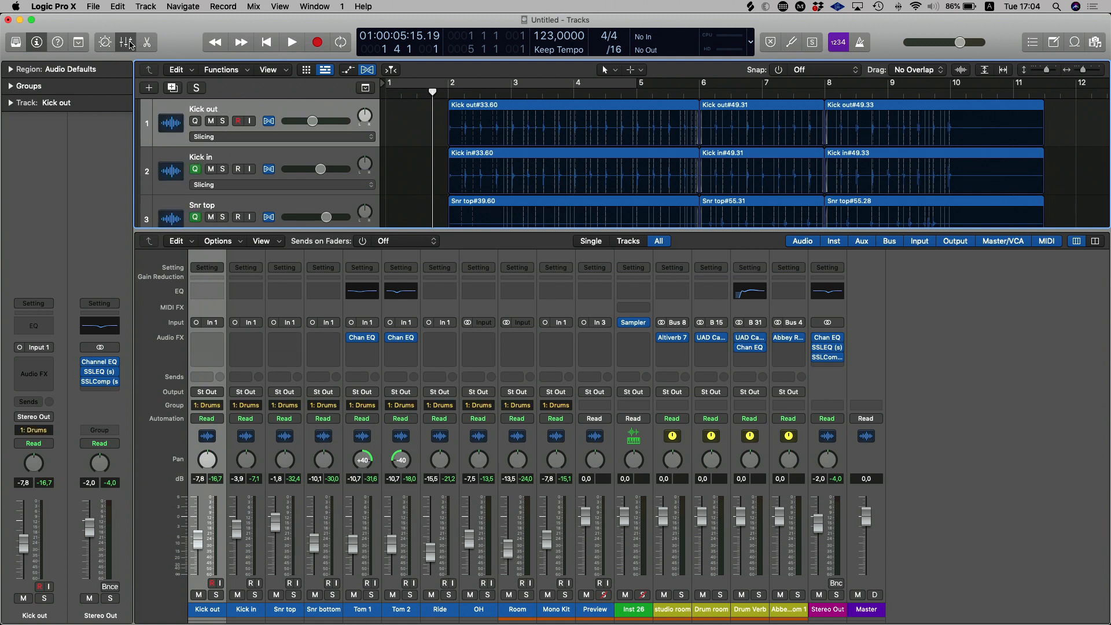
pyautogui.click(128, 43)
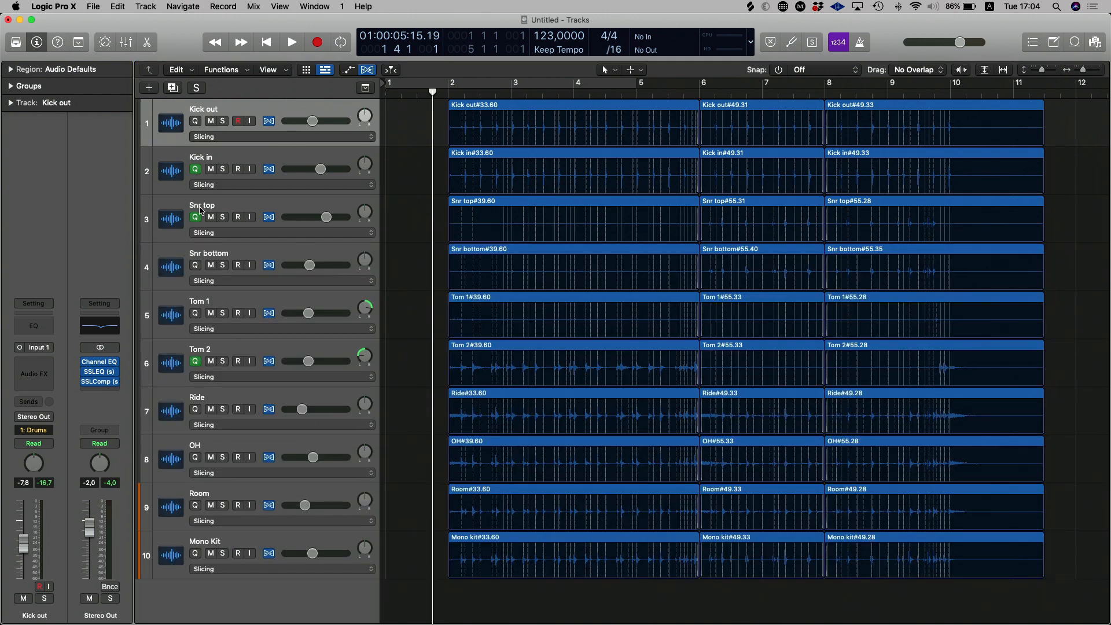
# - Select the regions on all ten drum tracks and set their quantize value to 1/16 Note
pyautogui.moveTo(406, 119); pyautogui.dragTo(973, 589)
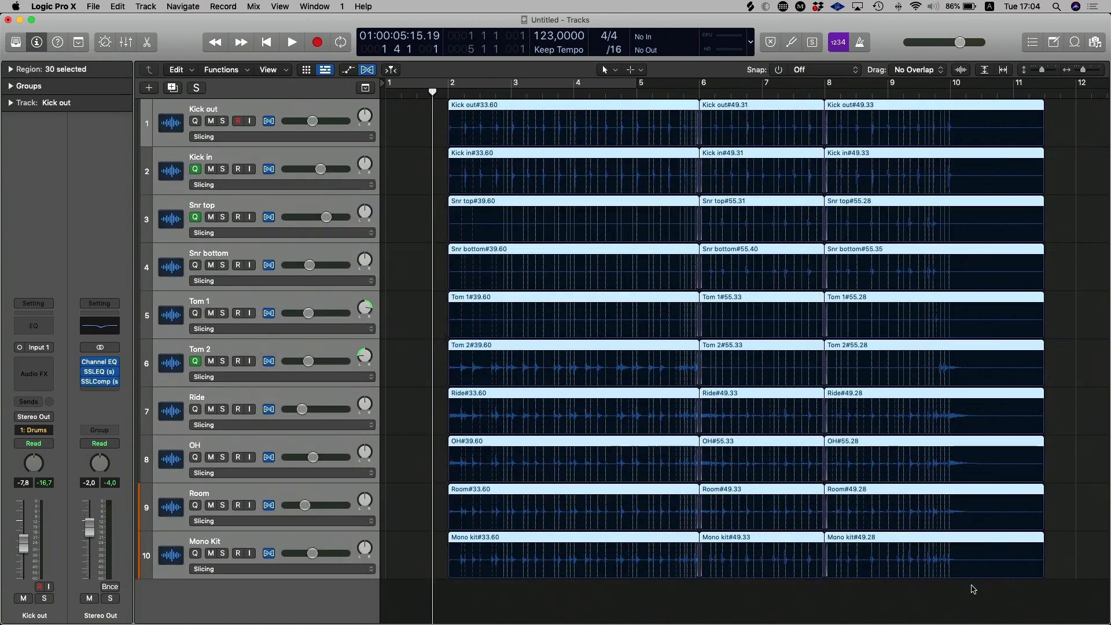
pyautogui.click(10, 69)
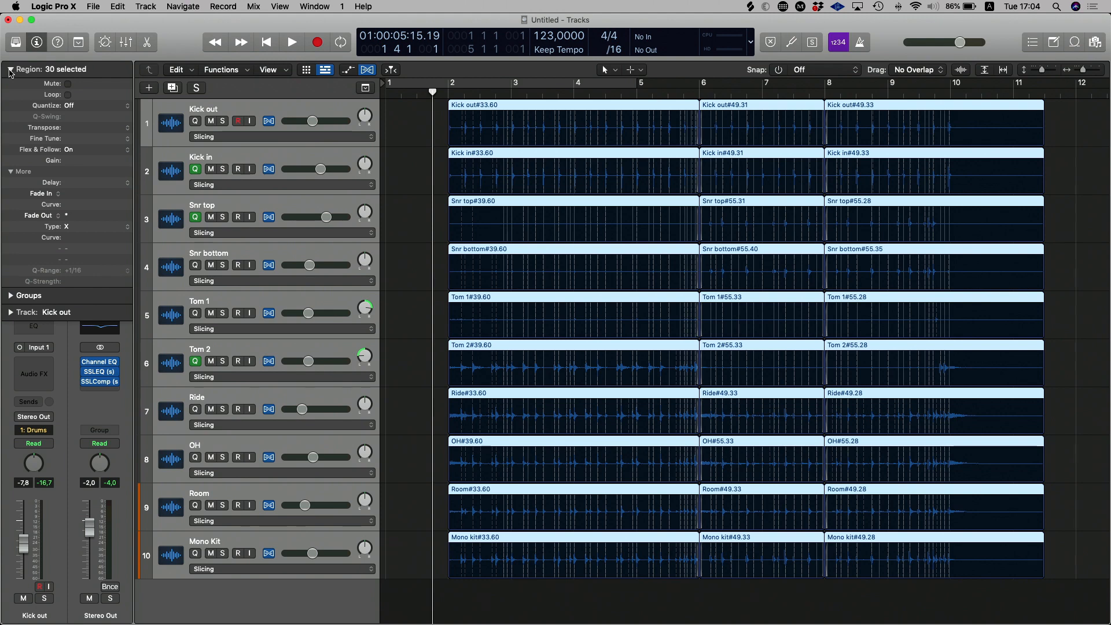
pyautogui.click(80, 107)
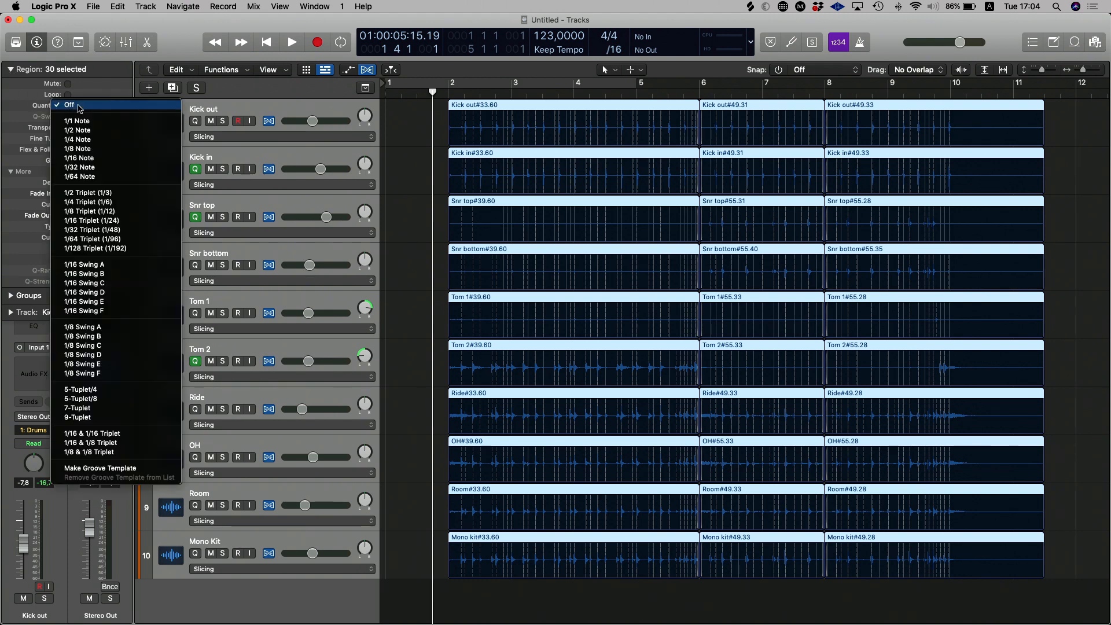
pyautogui.click(100, 161)
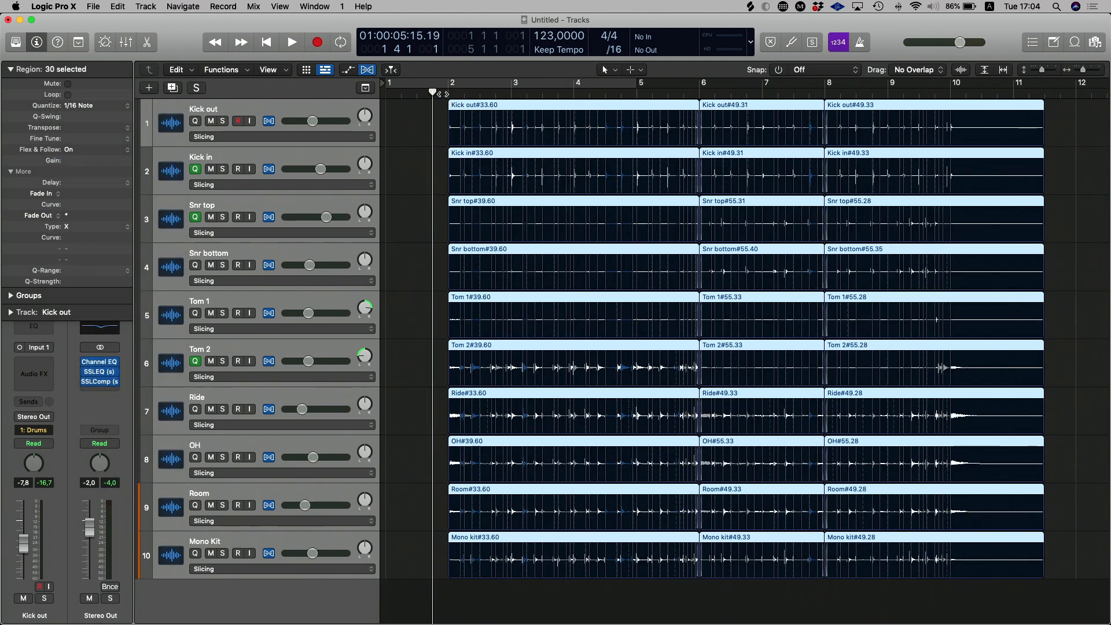
# - Examine the quantized transients of all ten tracks close up through bars 2 and 3, checking them against the grid
pyautogui.scroll(10, 431, 150)
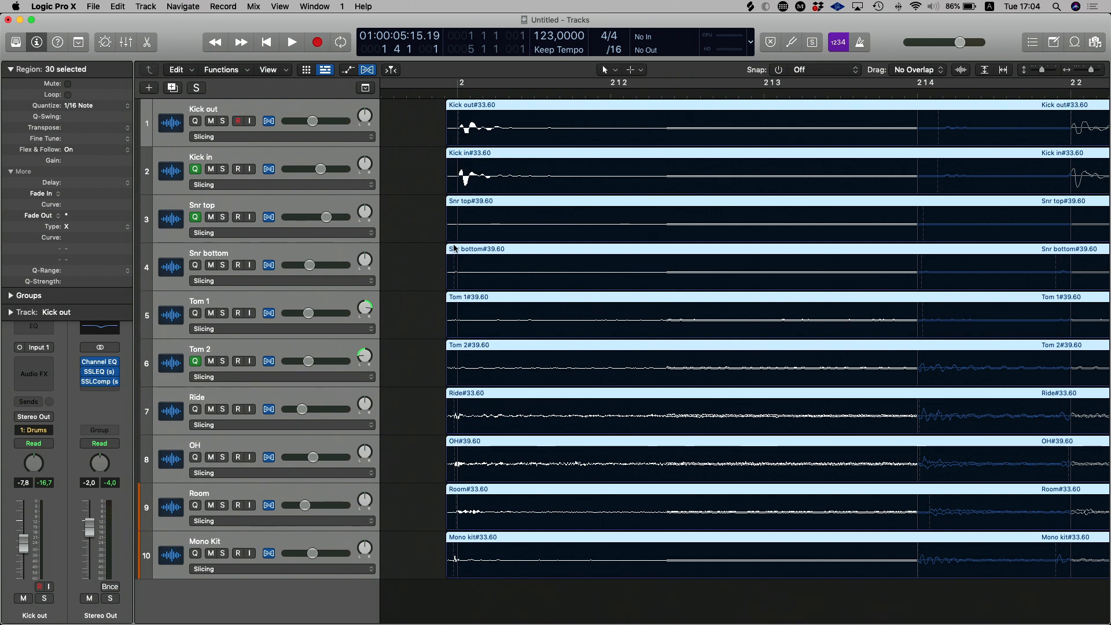
pyautogui.hscroll(1, 457, 239)
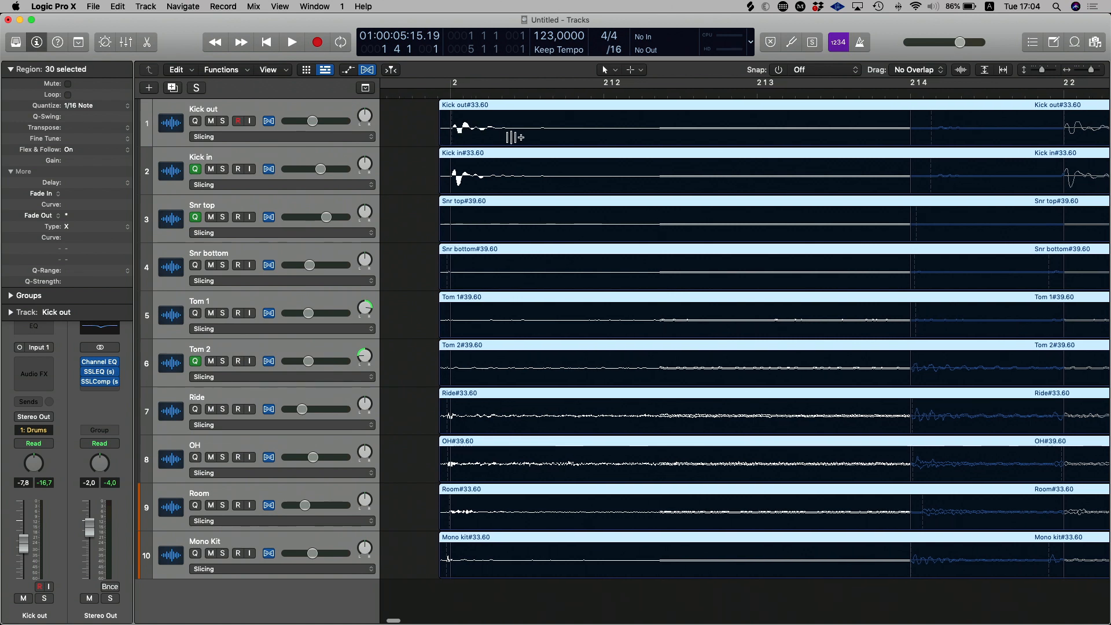
pyautogui.hscroll(15, 515, 137)
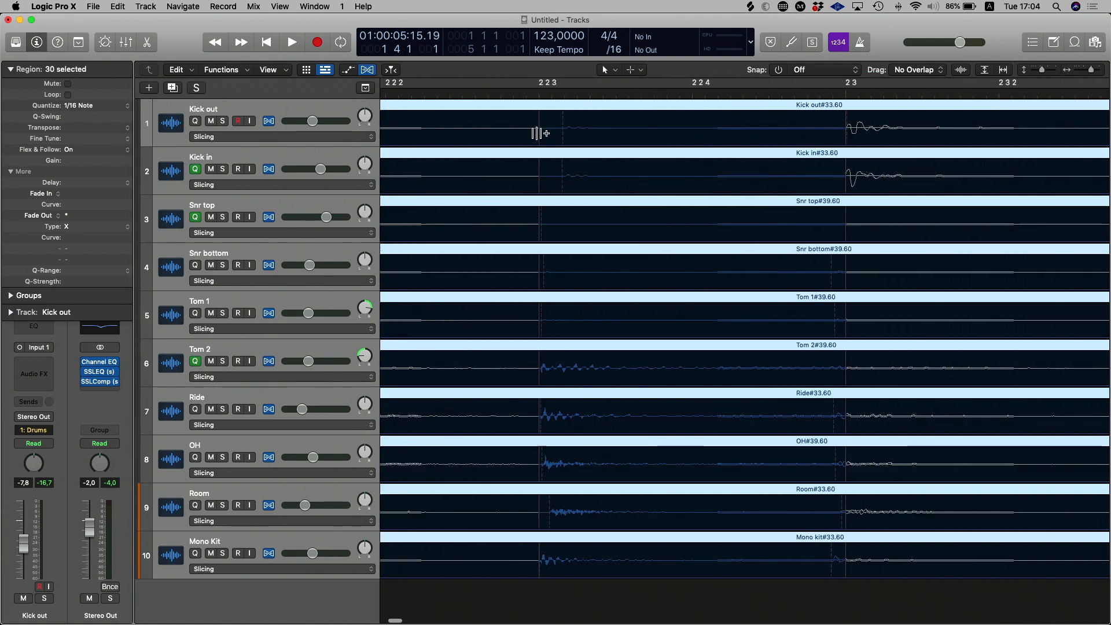
pyautogui.hscroll(12, 602, 127)
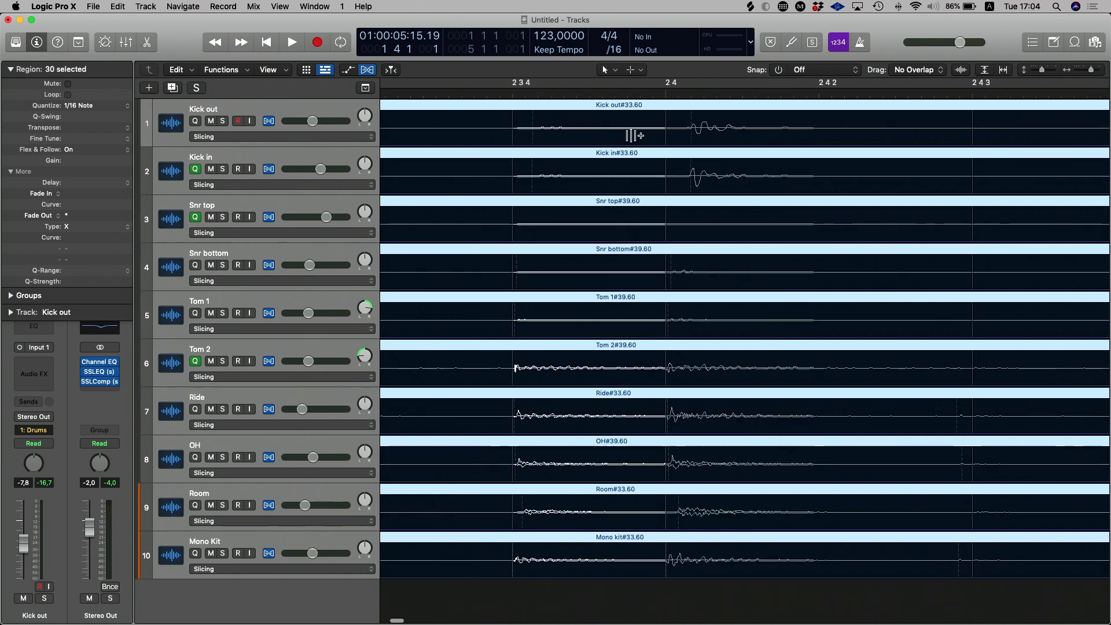
pyautogui.hscroll(1, 630, 134)
pyautogui.hscroll(-5, 634, 135)
pyautogui.scroll(-8, 633, 134)
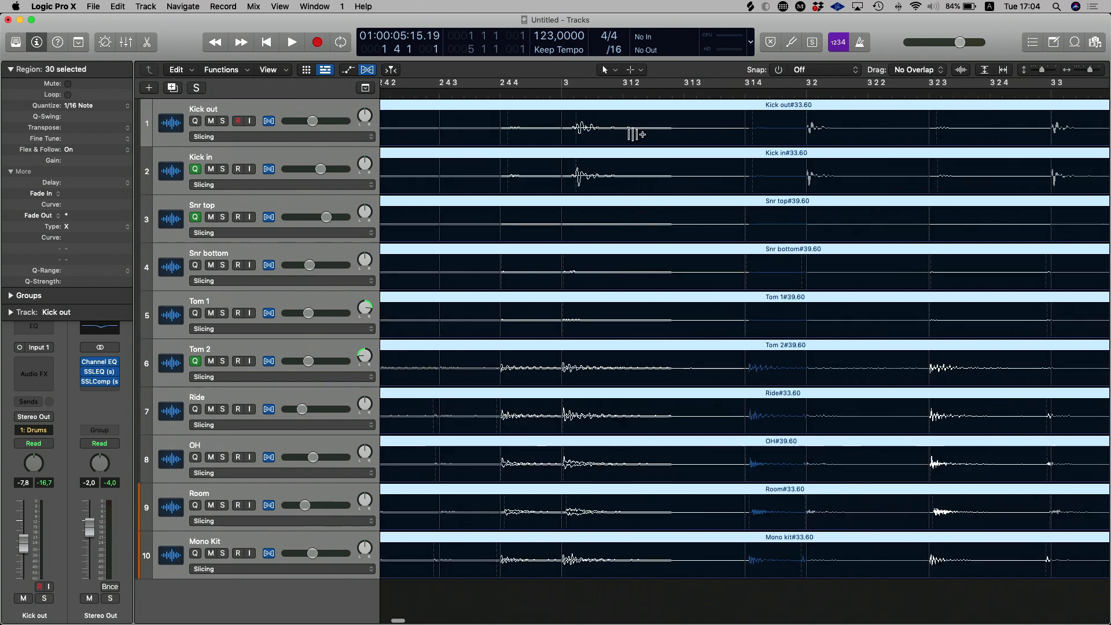
pyautogui.scroll(-10, 633, 134)
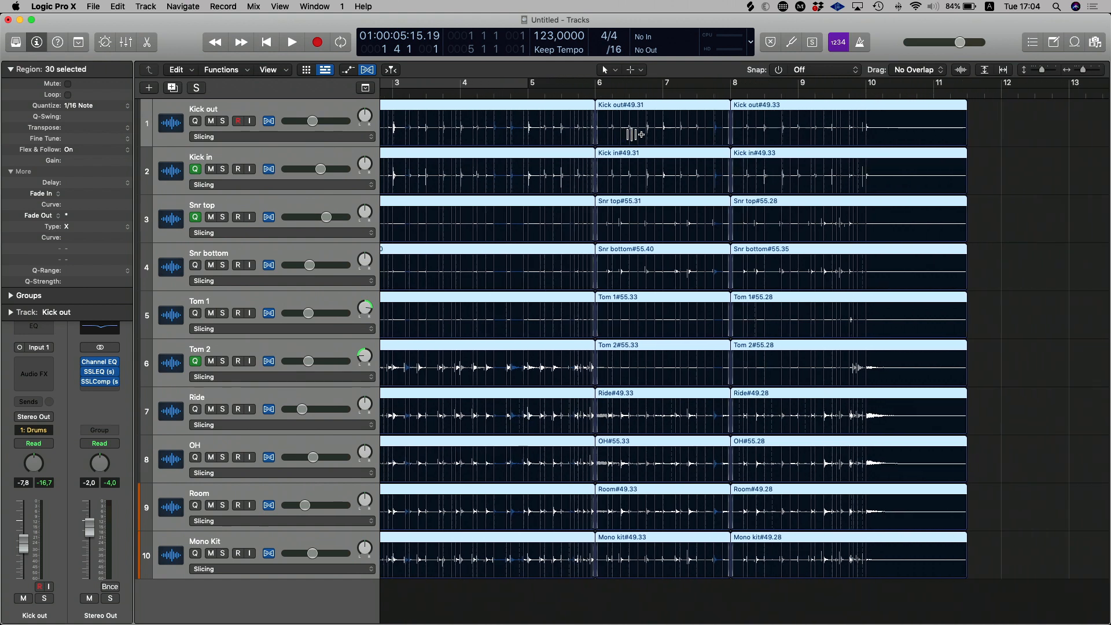
pyautogui.hscroll(1, 631, 134)
# - Play back the quantized drums from before bar 2 through to the final hit at bar 10
pyautogui.press('space')
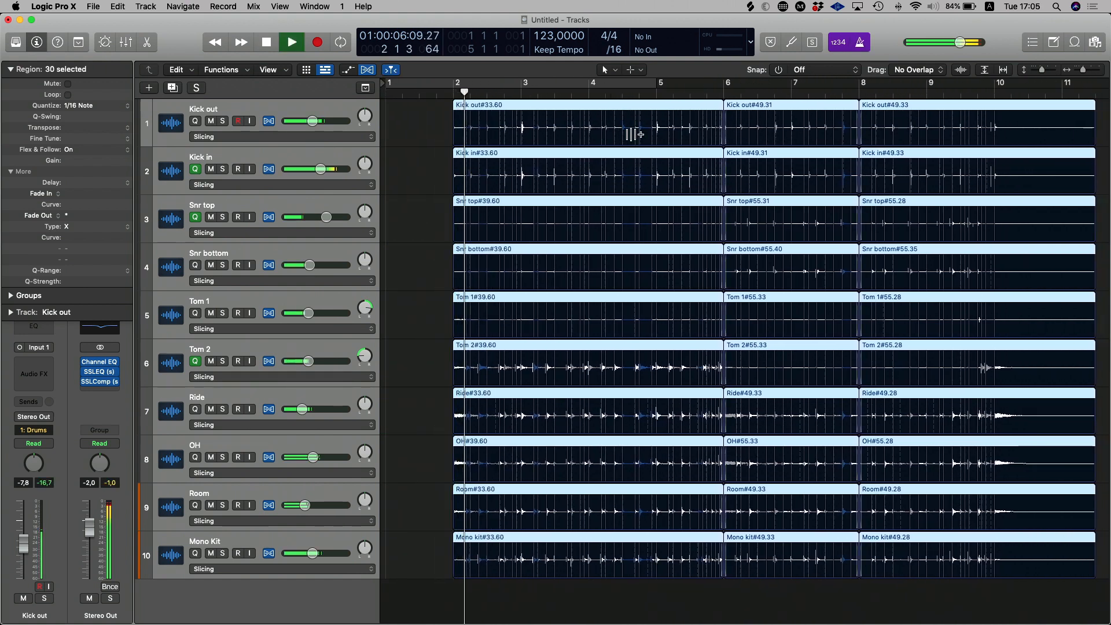
pyautogui.scroll(-4, 635, 166)
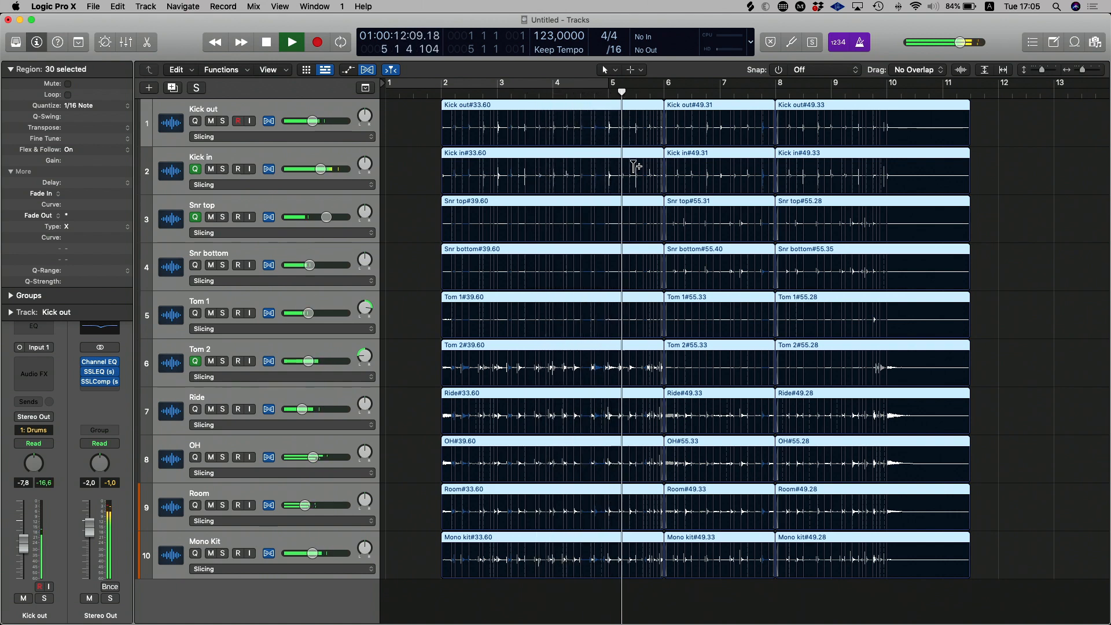
pyautogui.scroll(5, 635, 167)
pyautogui.scroll(2, 635, 166)
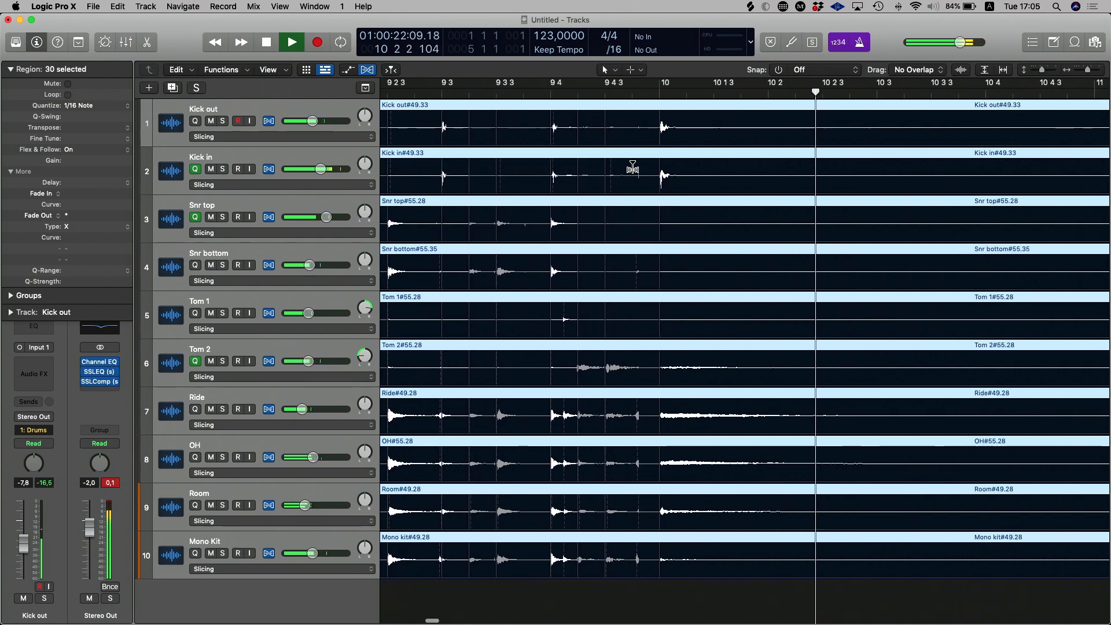
pyautogui.press('space')
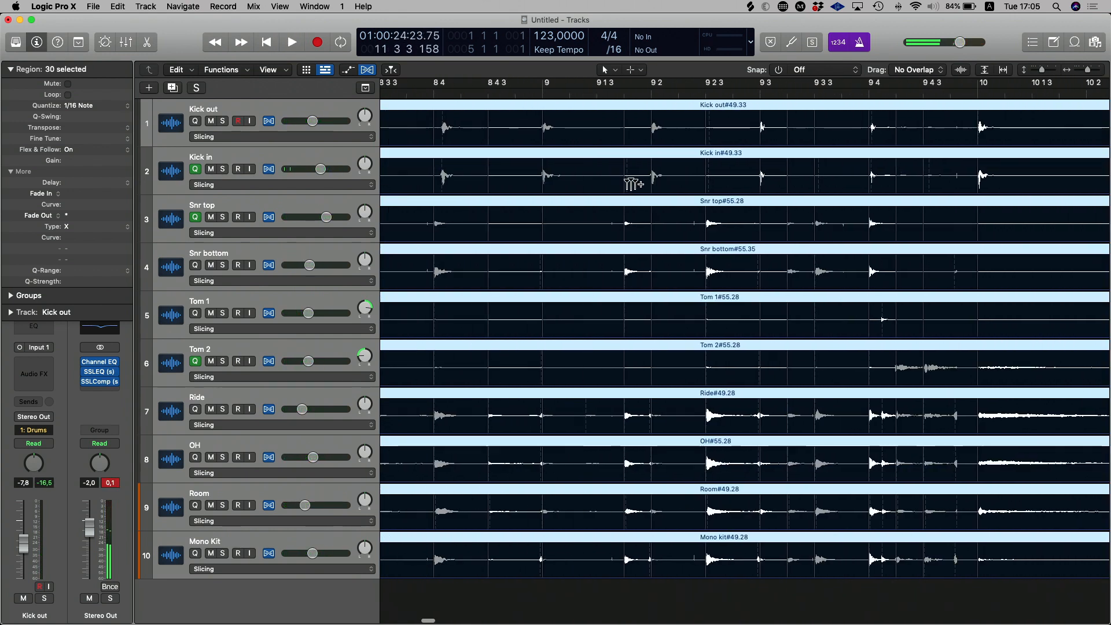
# - Play the last group of regions again from bar 8 through the fill into bar 10
pyautogui.scroll(-5, 561, 127)
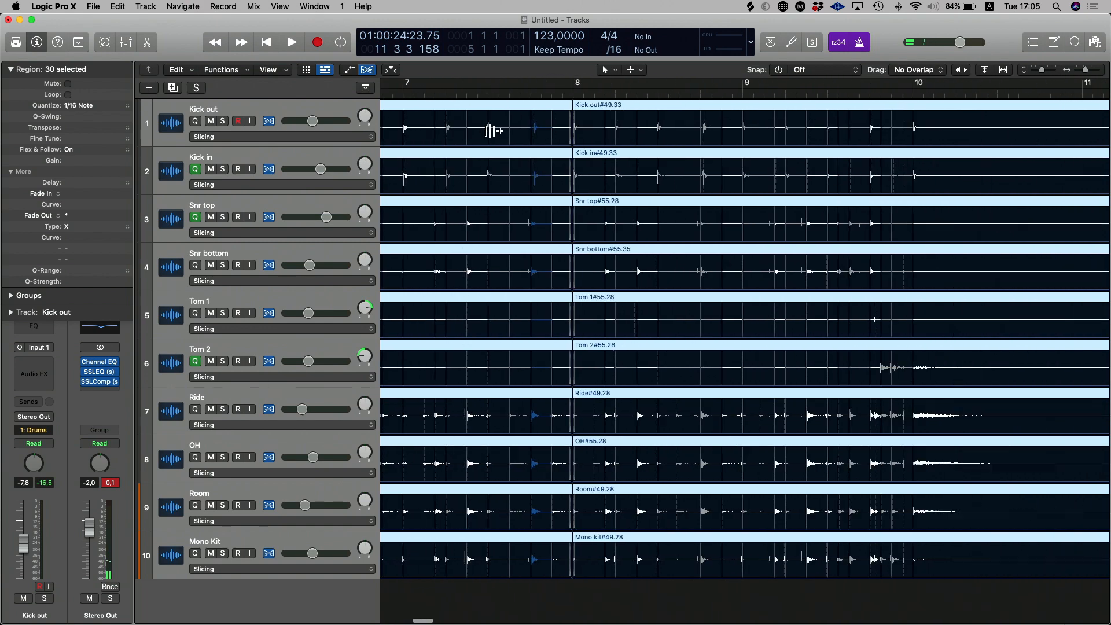
pyautogui.hscroll(5, 491, 130)
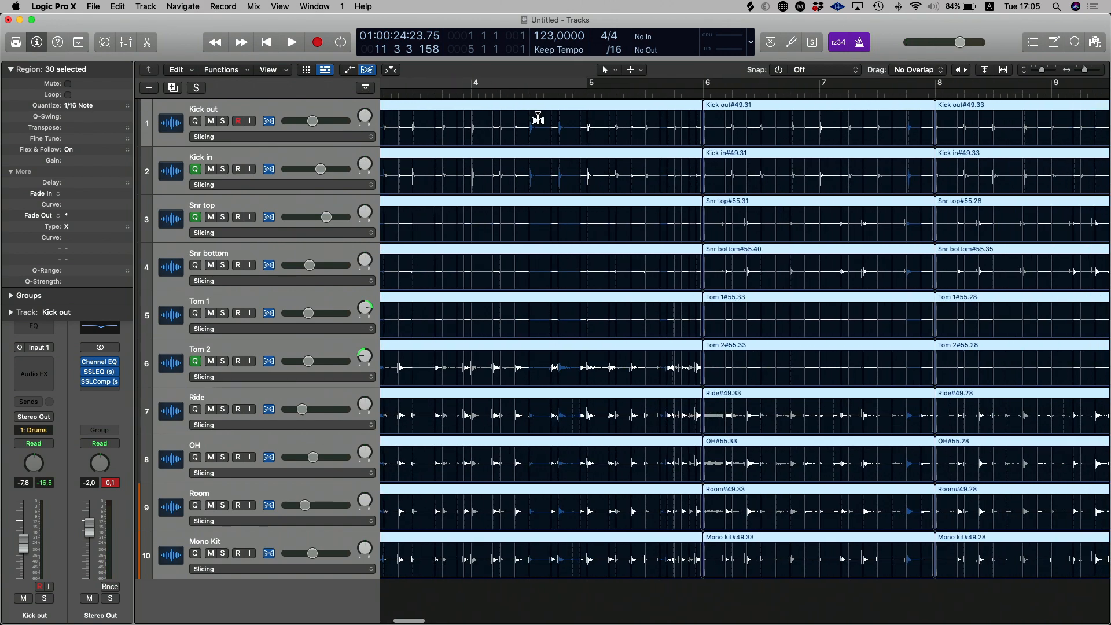
pyautogui.hscroll(2, 541, 117)
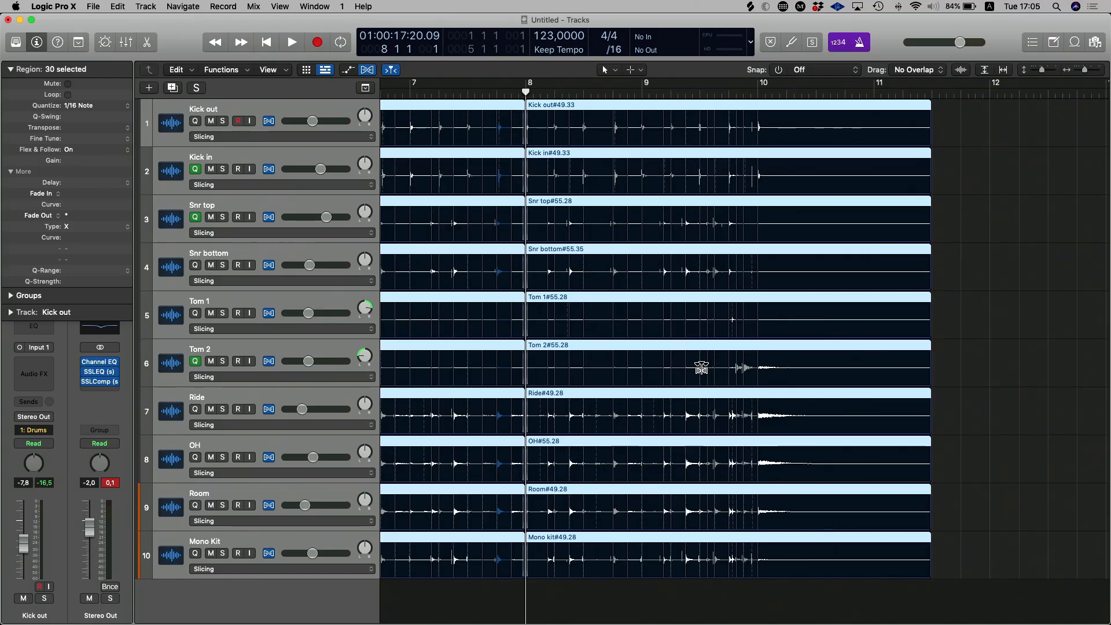
pyautogui.press('space')
pyautogui.press('cmd+Right')
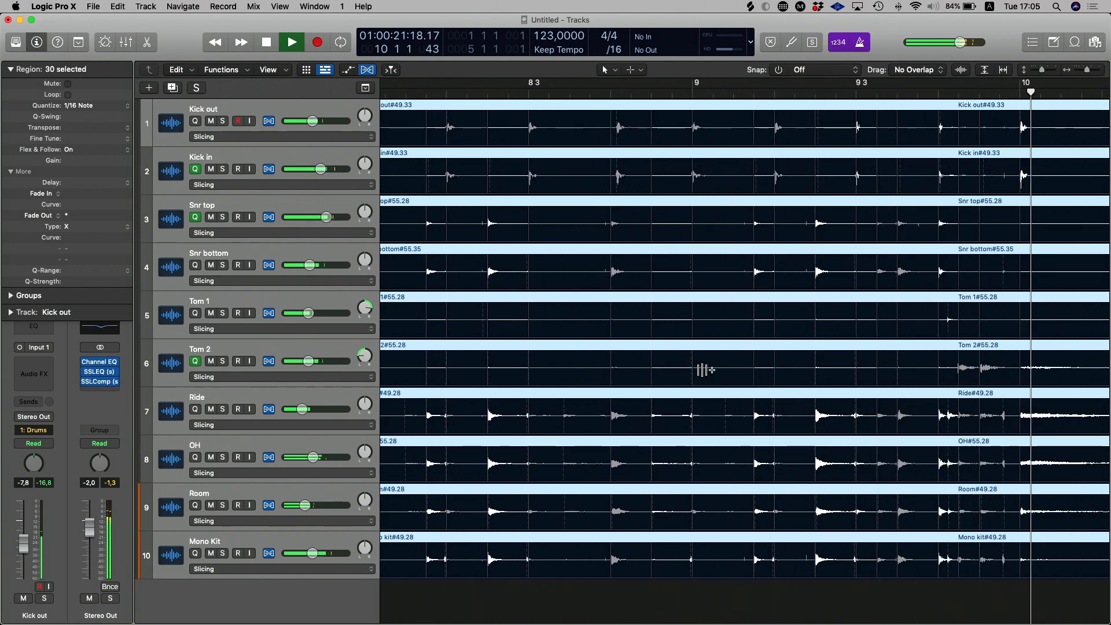
pyautogui.press('space')
pyautogui.hscroll(5, 708, 434)
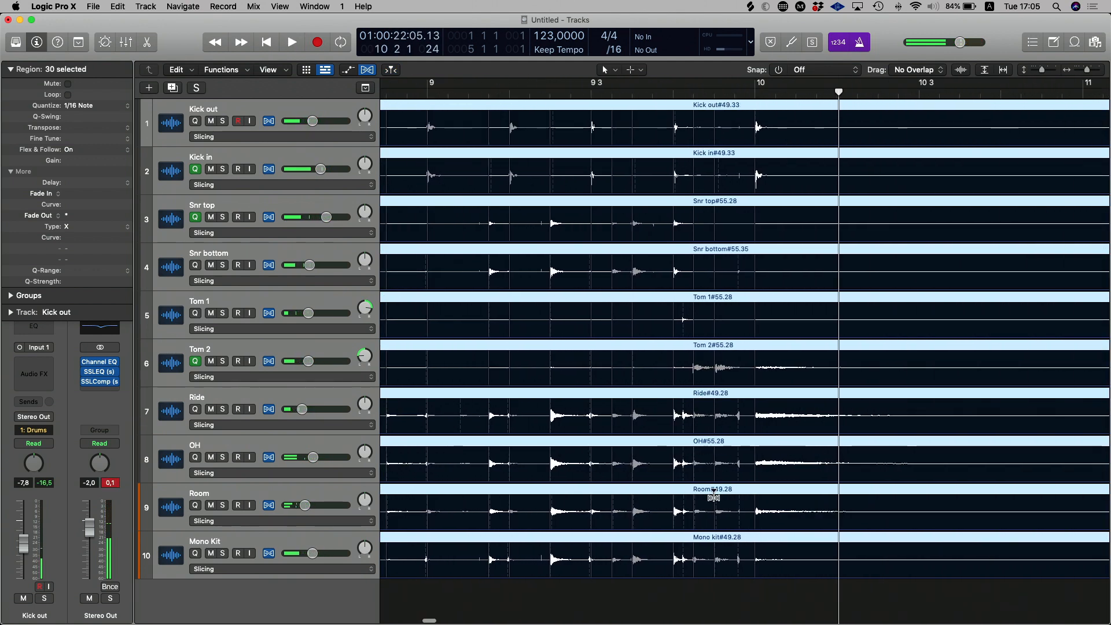
pyautogui.hscroll(-5, 720, 452)
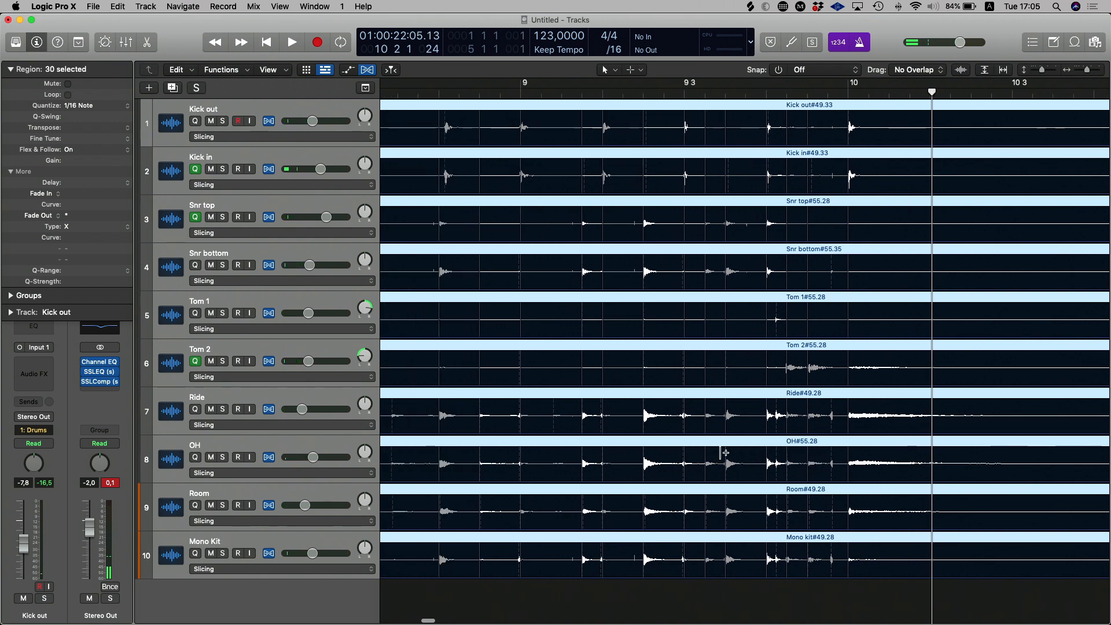
# - Listen to short passages starting at bar 9 and at 8 3 to locate the hits that are still off
pyautogui.click(573, 93)
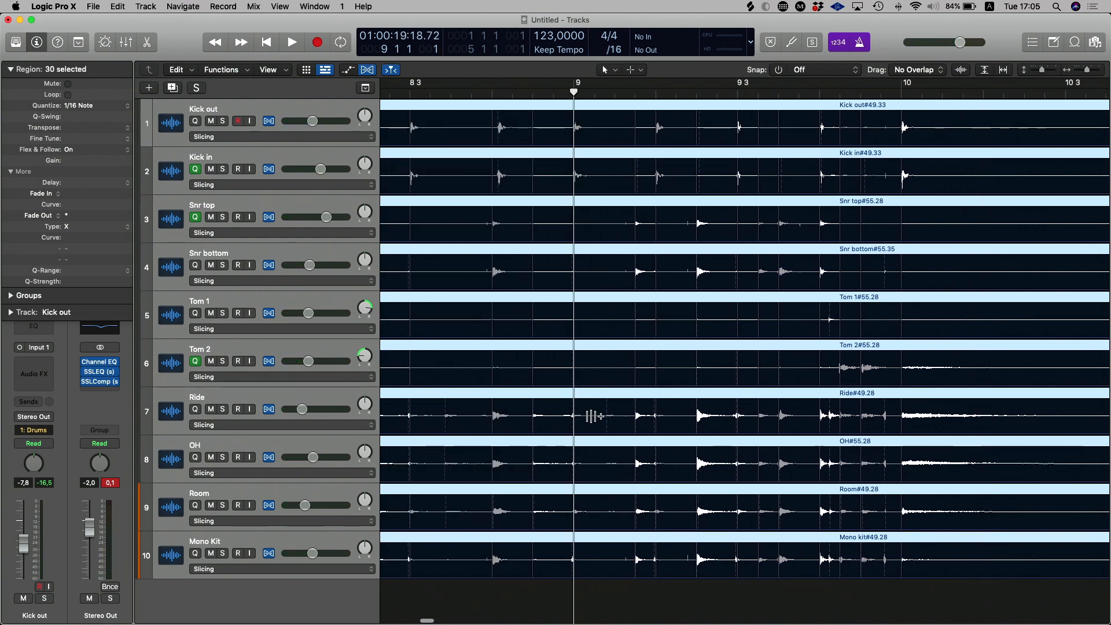
pyautogui.press('space')
pyautogui.press('space')
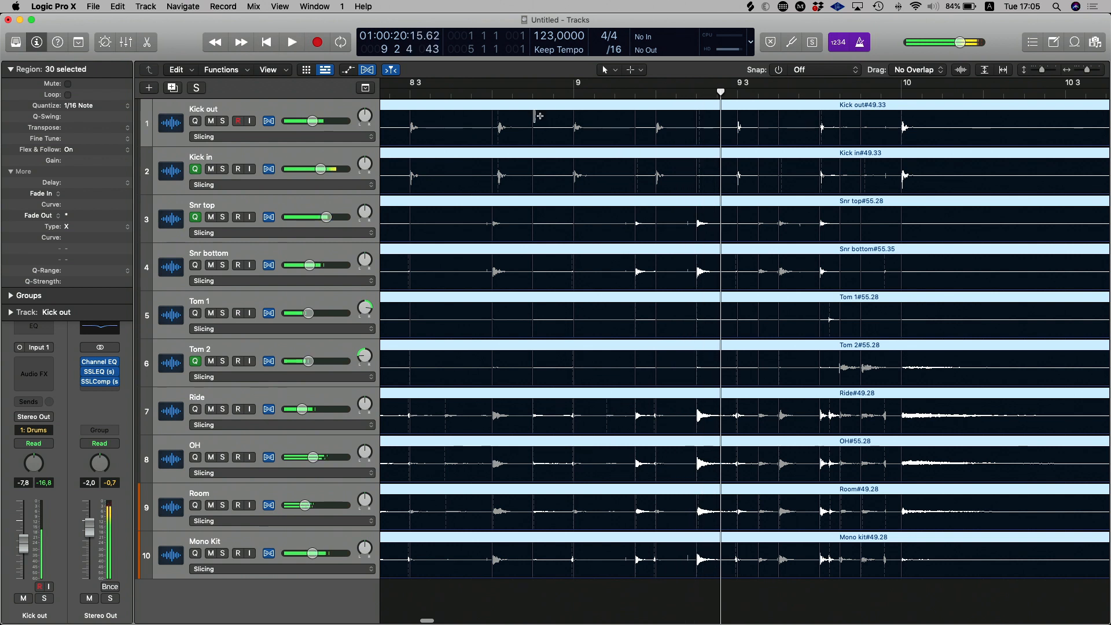
pyautogui.click(411, 92)
pyautogui.press('space')
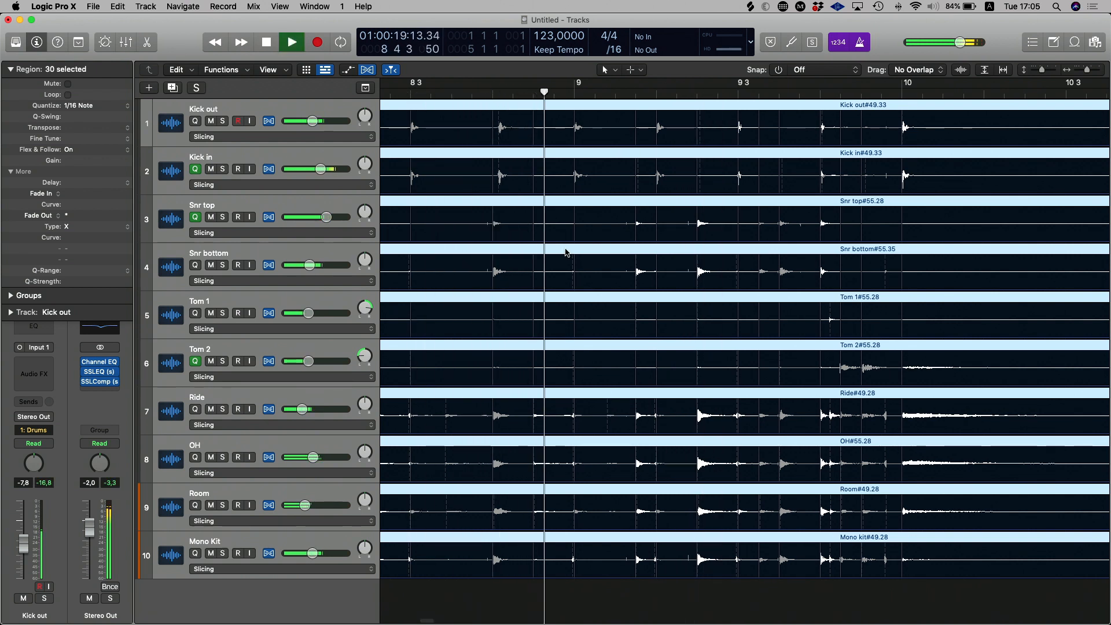
pyautogui.press('space')
# - Add a flex marker on the quiet Ride hit after bar 9, move it slightly later to about 9 1 3, and audition it
pyautogui.click(608, 408)
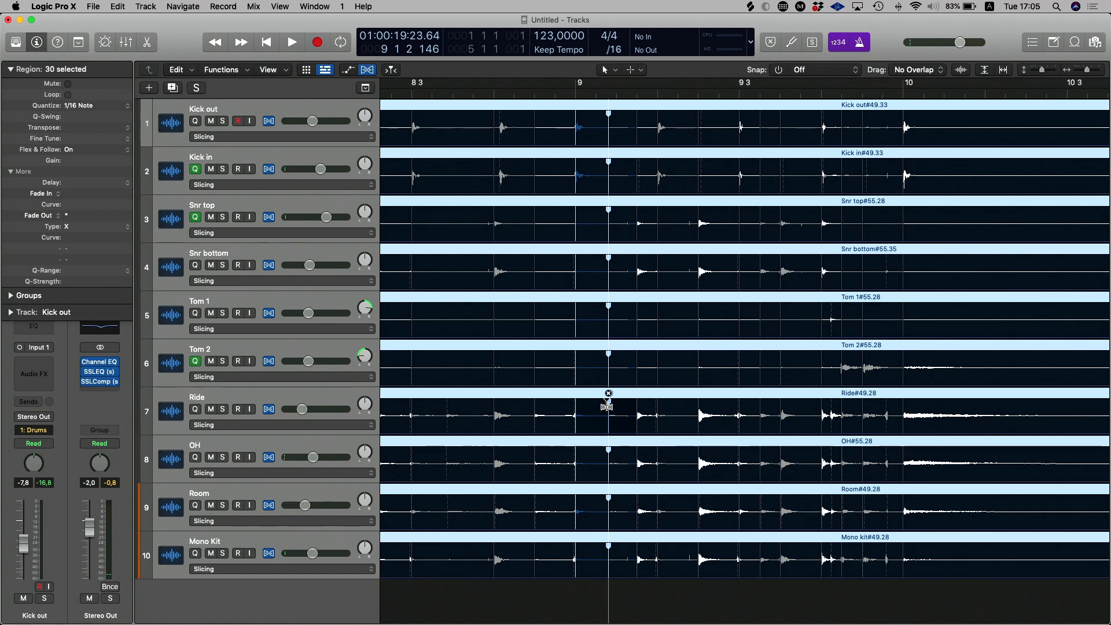
pyautogui.moveTo(606, 405); pyautogui.dragTo(614, 405)
pyautogui.press('space')
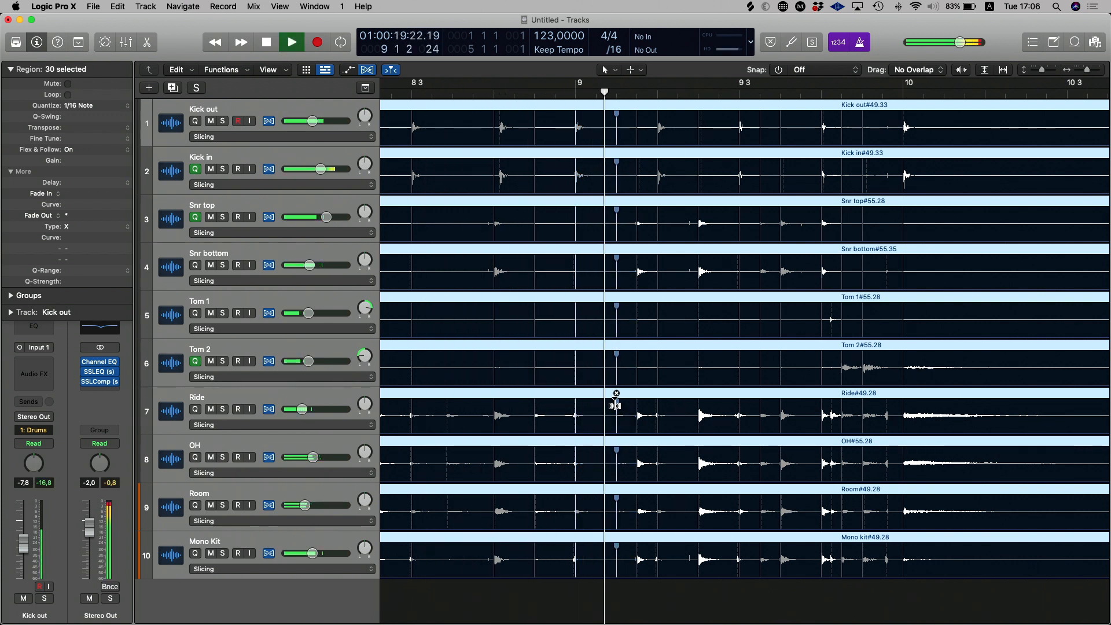
pyautogui.press('space')
pyautogui.hscroll(-3, 475, 174)
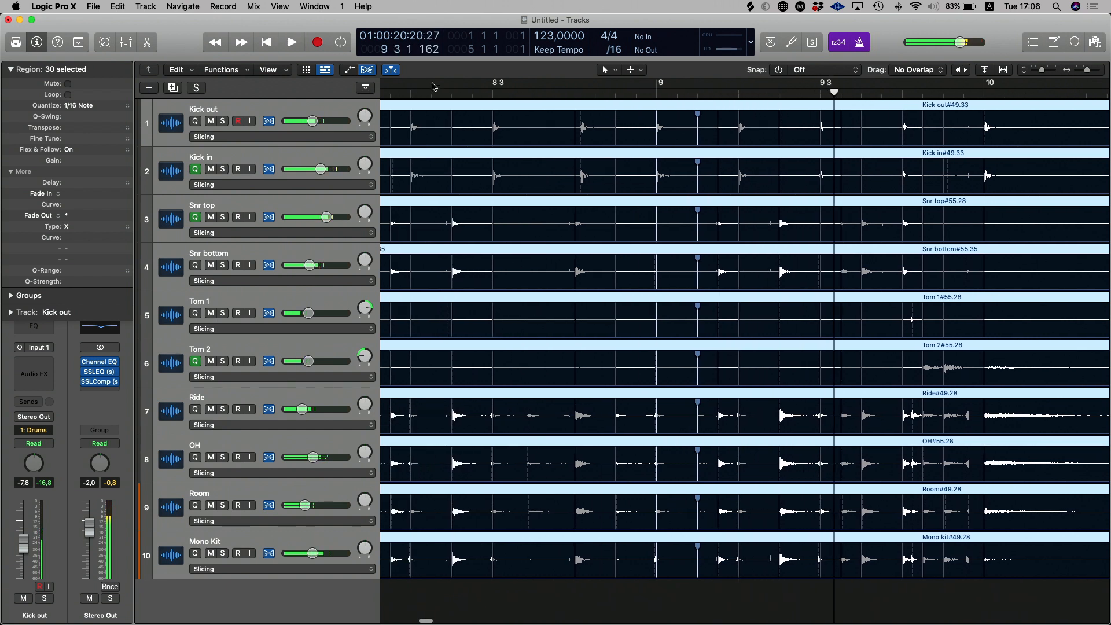
pyautogui.click(499, 97)
pyautogui.press('space')
pyautogui.press('space')
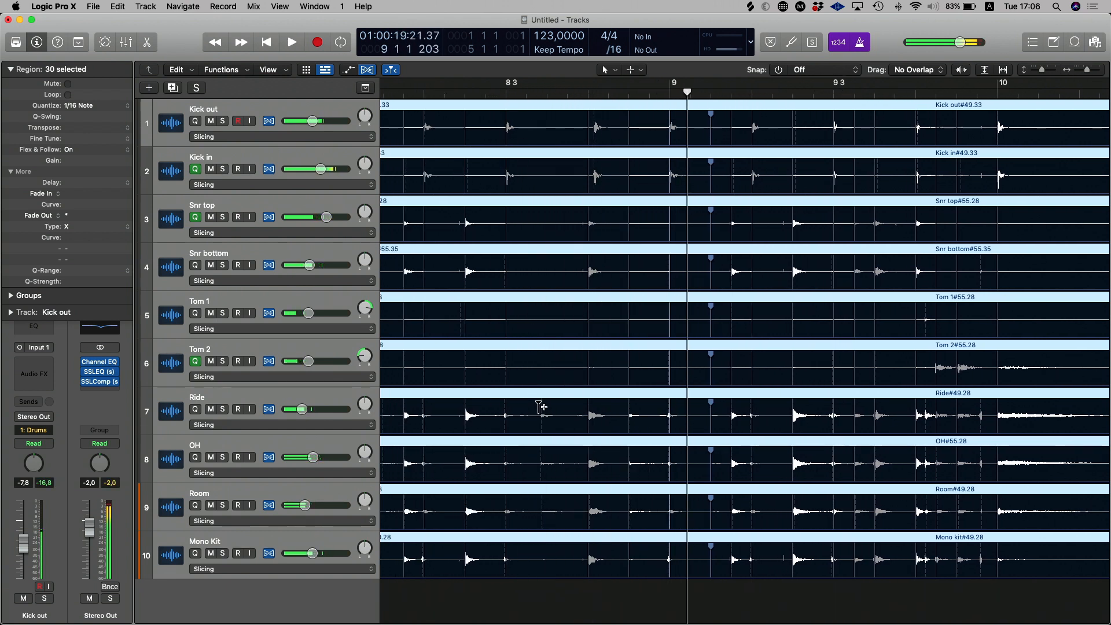
# - Move the quiet Ride hit after 8 3 slightly later to about 8 3 3 with a flex marker, and play the passage
pyautogui.moveTo(541, 405); pyautogui.dragTo(545, 407)
pyautogui.press('space')
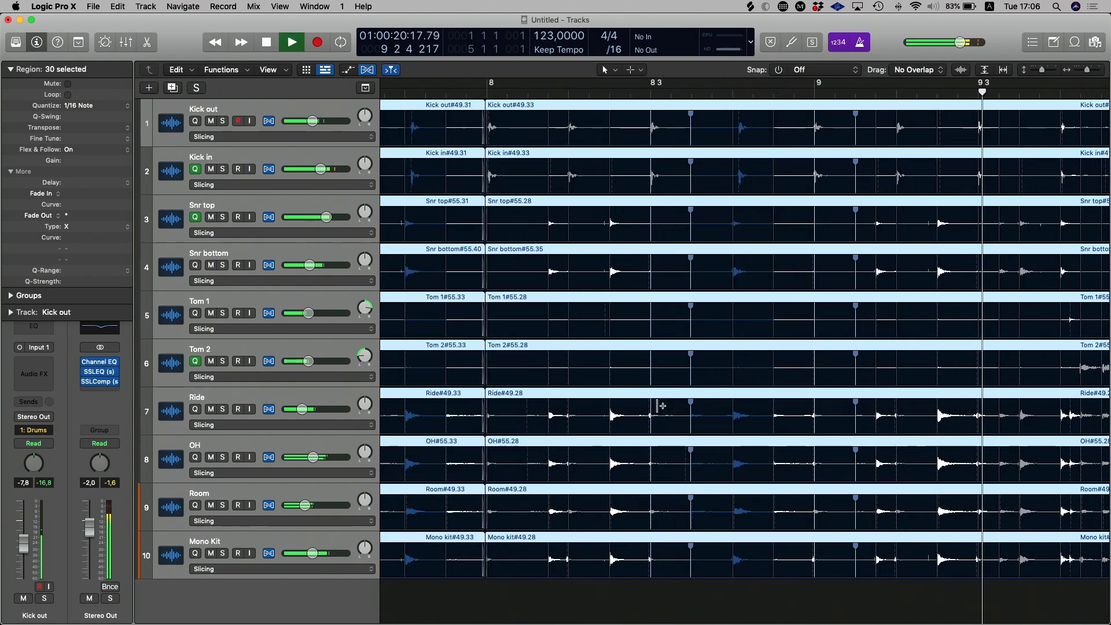
pyautogui.press('space')
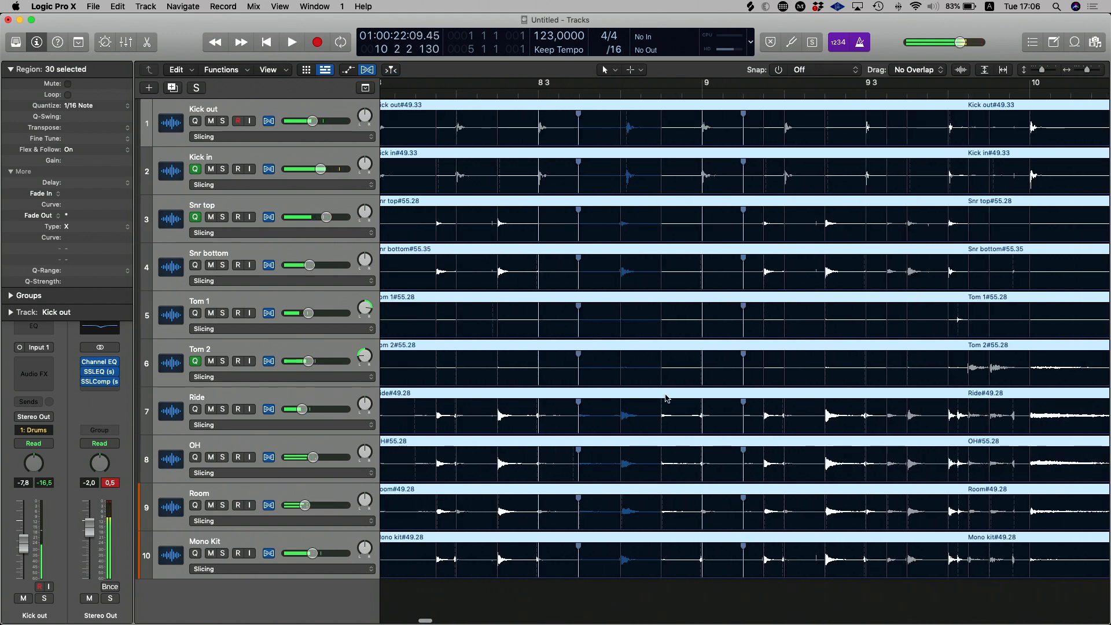
pyautogui.press('space')
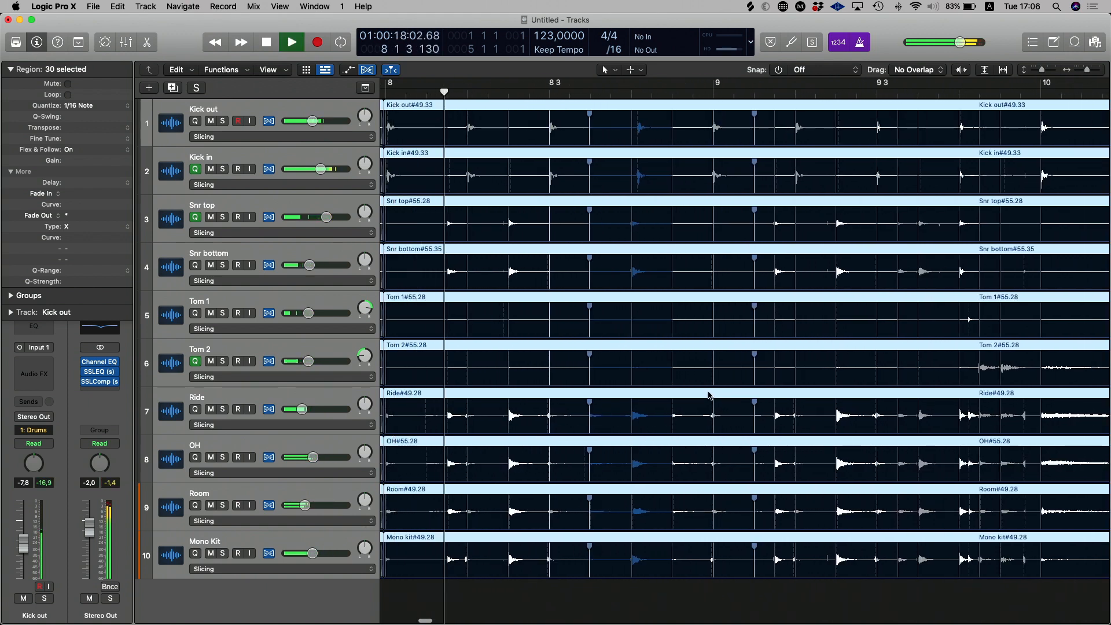
pyautogui.press('space')
# - Add another flex marker between 8 3 and the 8 3 3 marker, nudge it slightly later, and play from bar 8
pyautogui.click(563, 410)
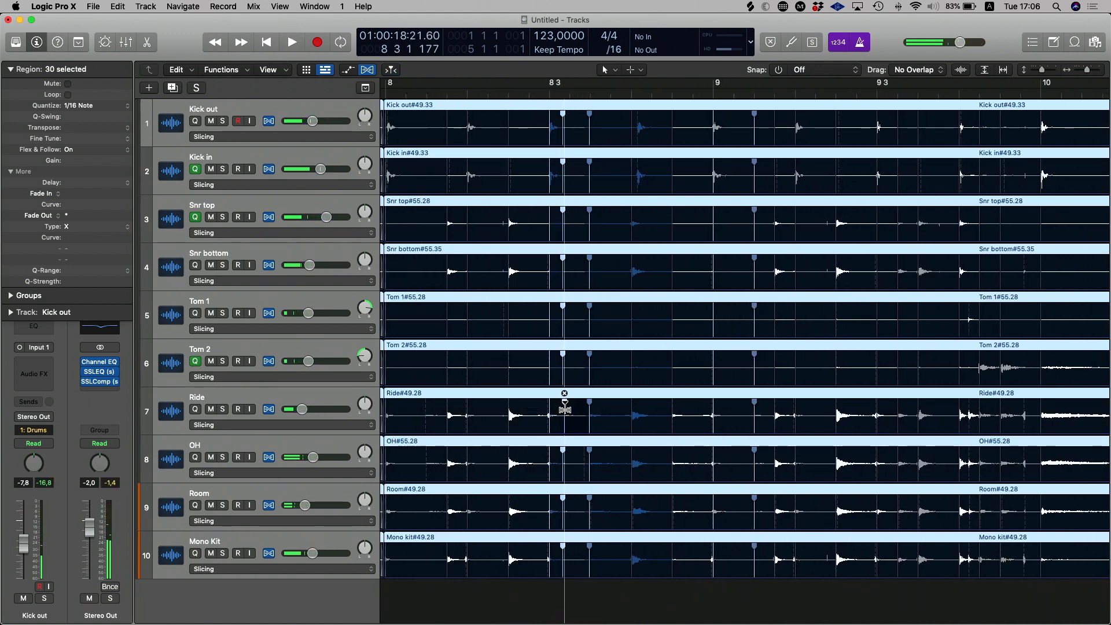
pyautogui.moveTo(567, 408); pyautogui.dragTo(566, 407)
pyautogui.press('space')
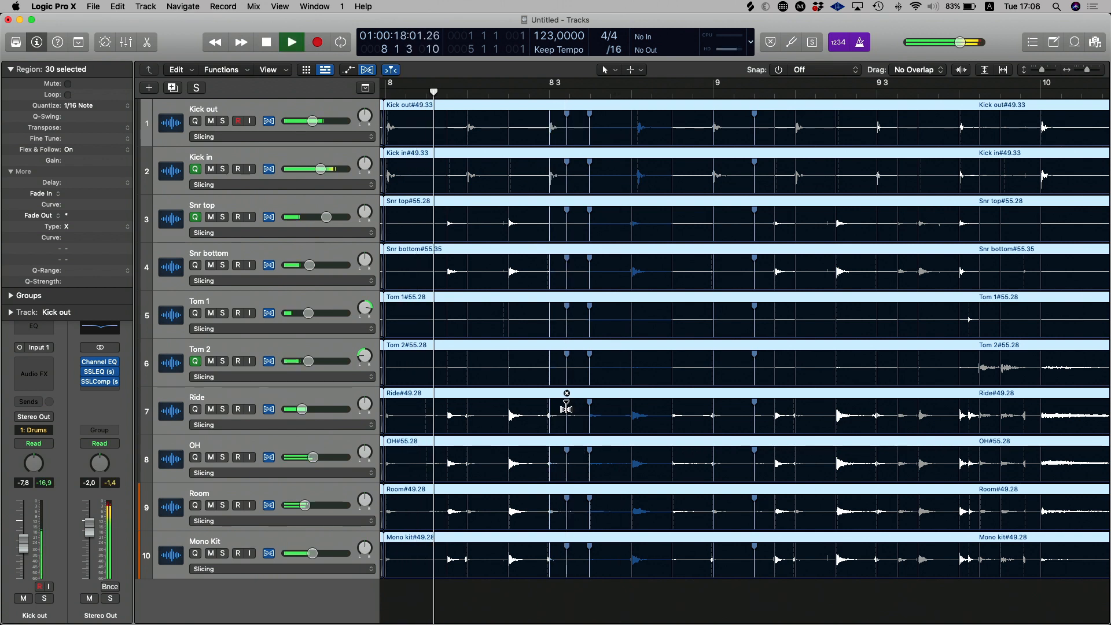
pyautogui.press('space')
pyautogui.press('space')
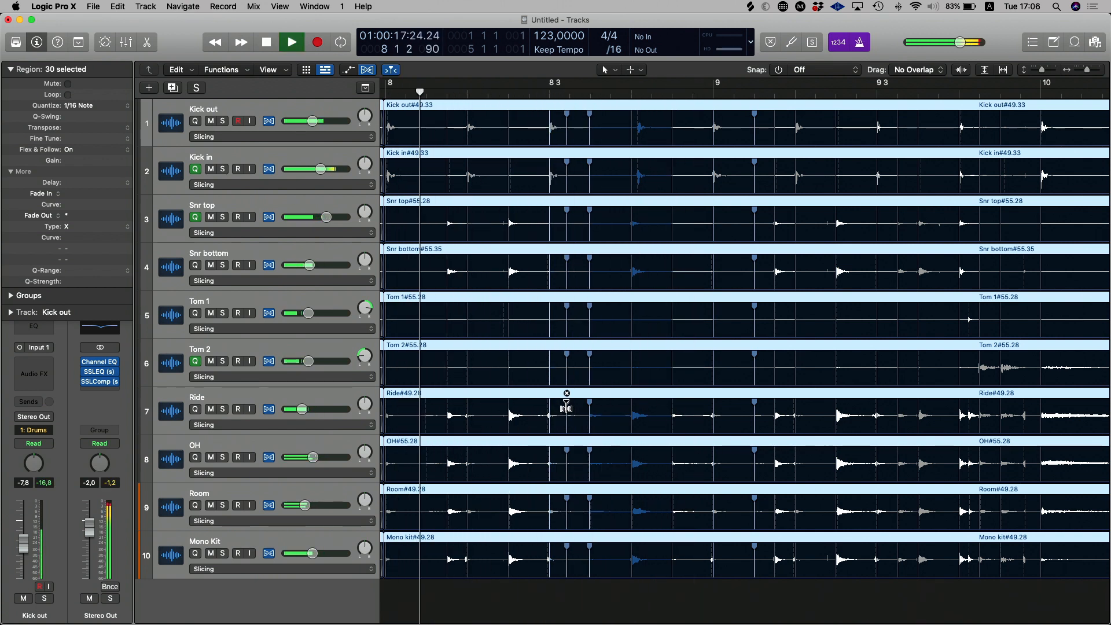
# - Delete the flex markers at about 9 4 2 and 9 4 3, and play the fill leading into bar 10
pyautogui.hscroll(5, 567, 407)
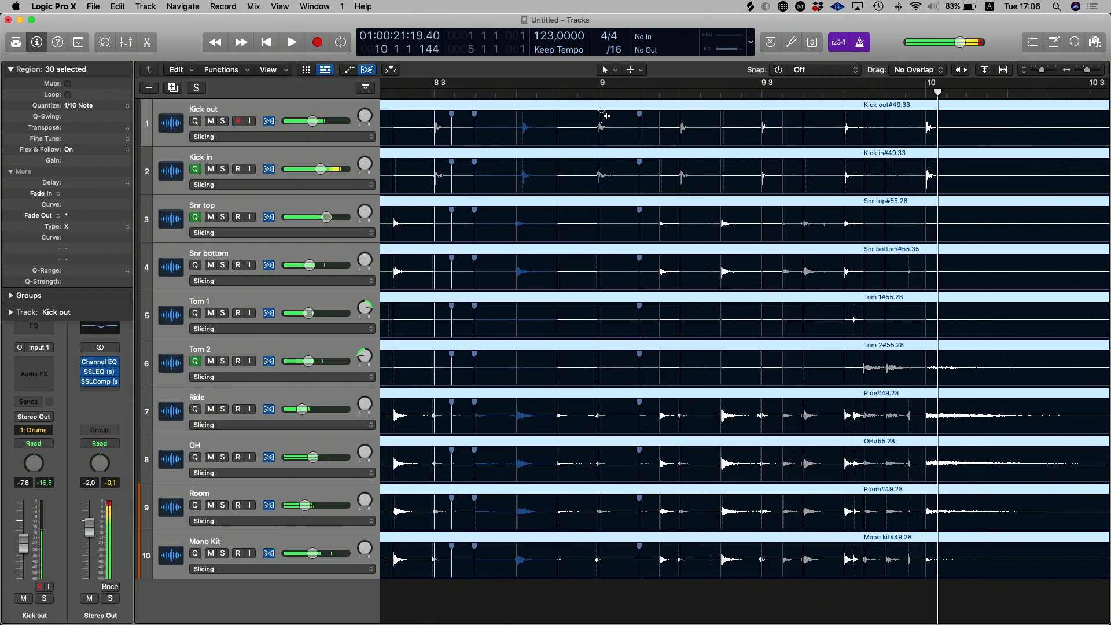
pyautogui.hscroll(1, 634, 117)
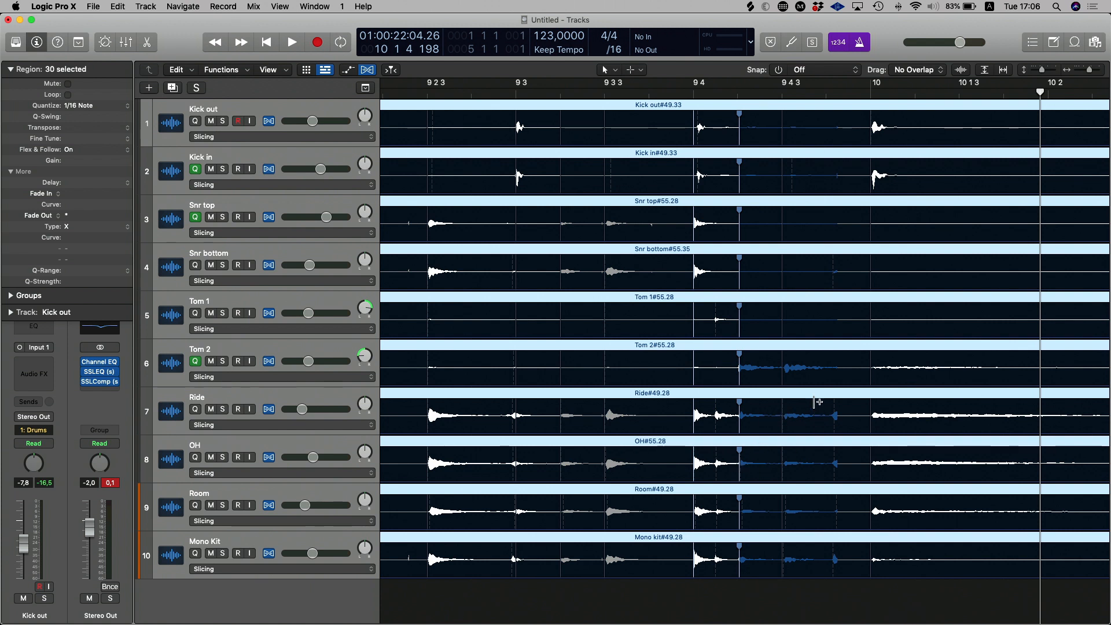
pyautogui.doubleClick(740, 405)
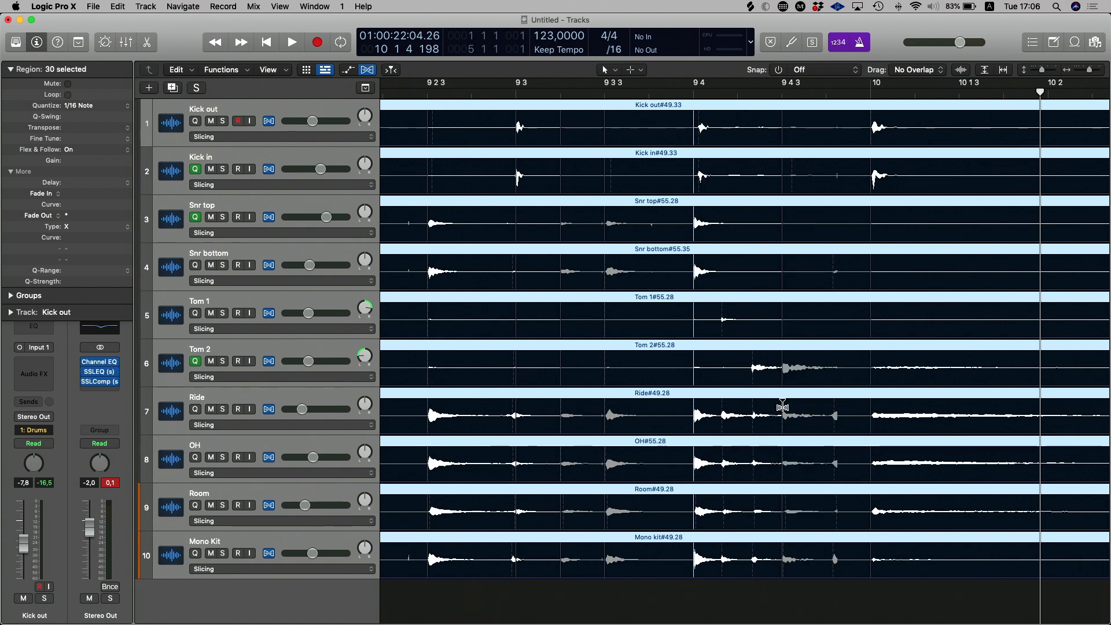
pyautogui.doubleClick(782, 405)
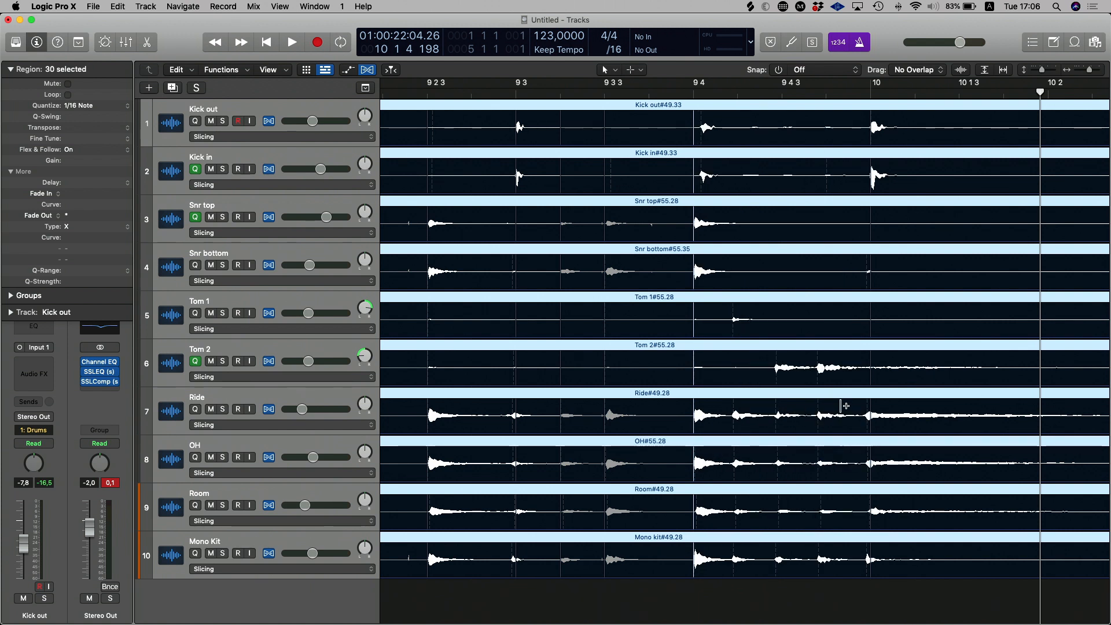
pyautogui.press('space')
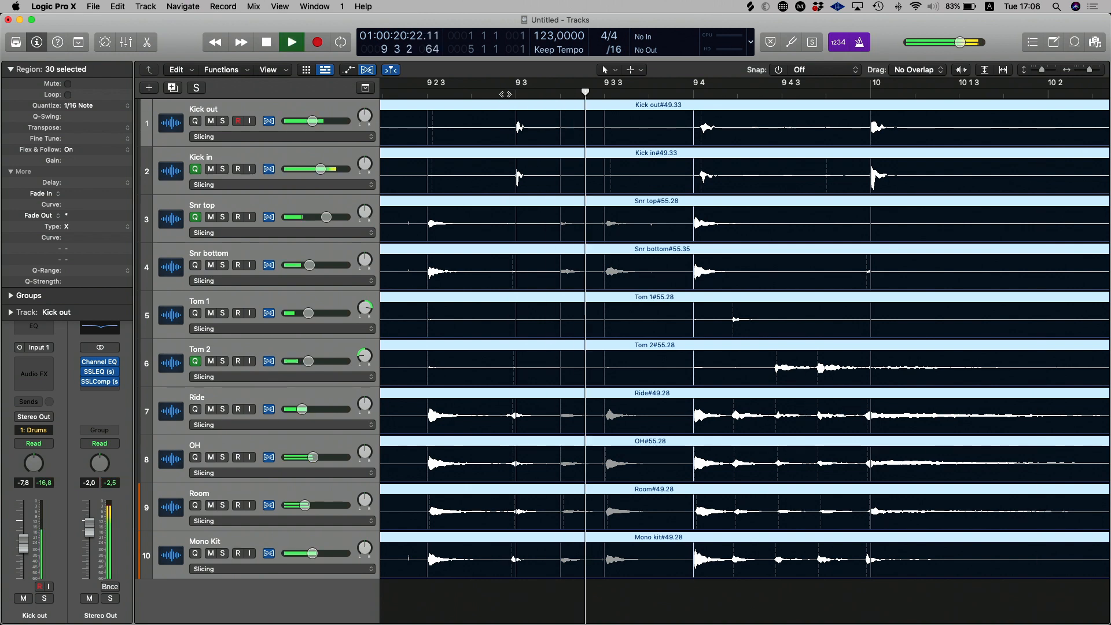
pyautogui.press('super+Right')
pyautogui.press('super+Right')
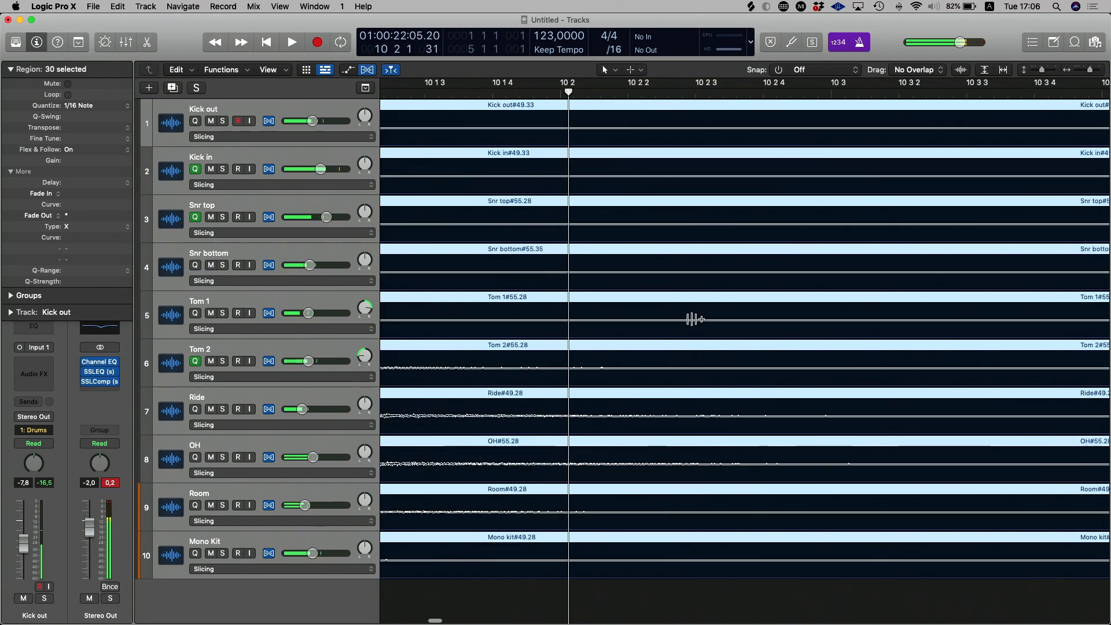
# - Add flex markers on the three tom hits after 9 4, move them later to 9 4 2, 9 4 3 and 9 4 4, and play the passage
pyautogui.hscroll(-15, 693, 319)
pyautogui.hscroll(6, 693, 310)
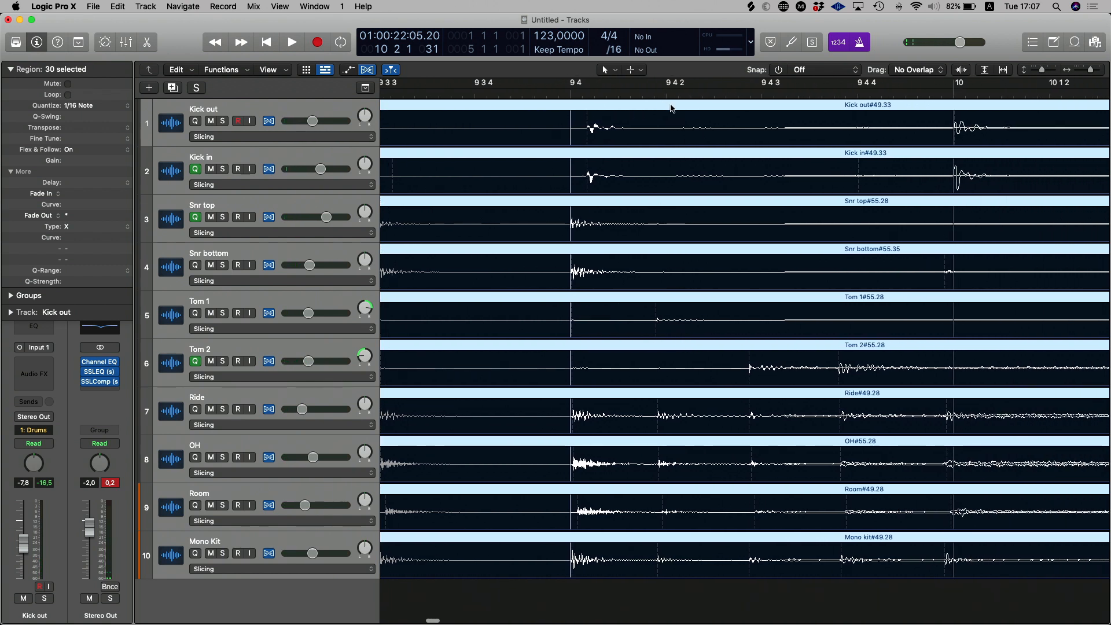
pyautogui.click(658, 408)
pyautogui.moveTo(665, 408); pyautogui.dragTo(665, 408)
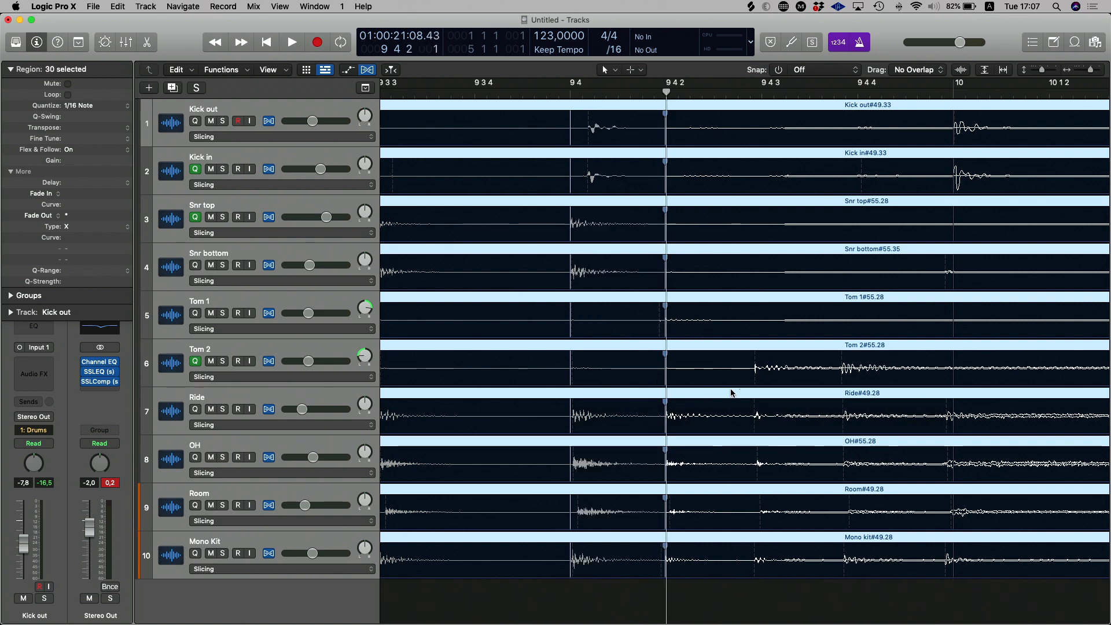
pyautogui.moveTo(755, 408); pyautogui.dragTo(760, 408)
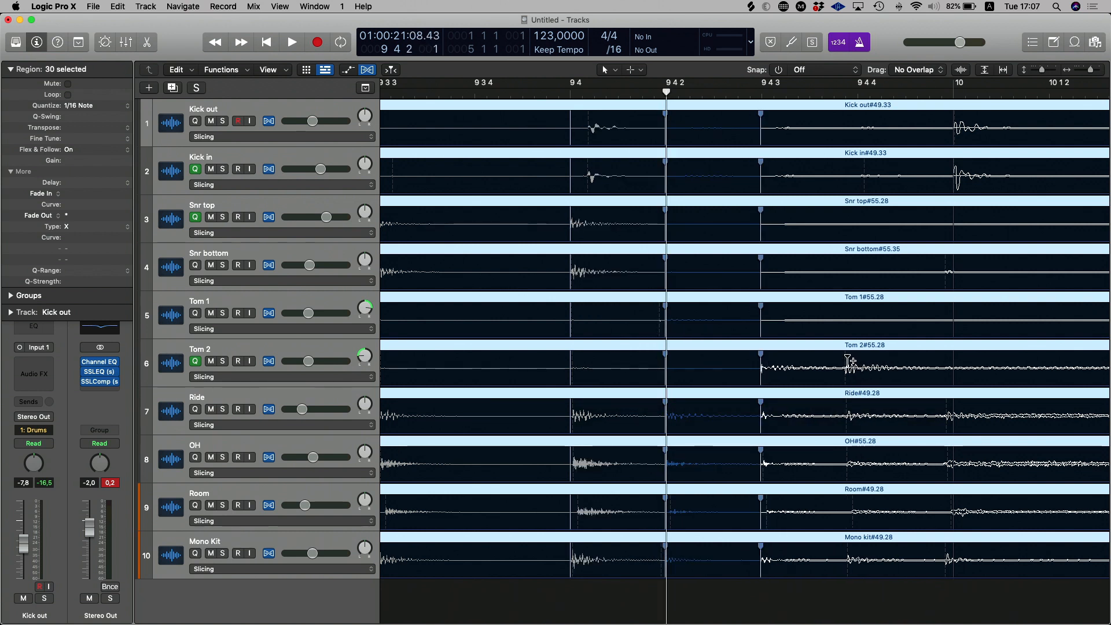
pyautogui.moveTo(846, 362); pyautogui.dragTo(857, 361)
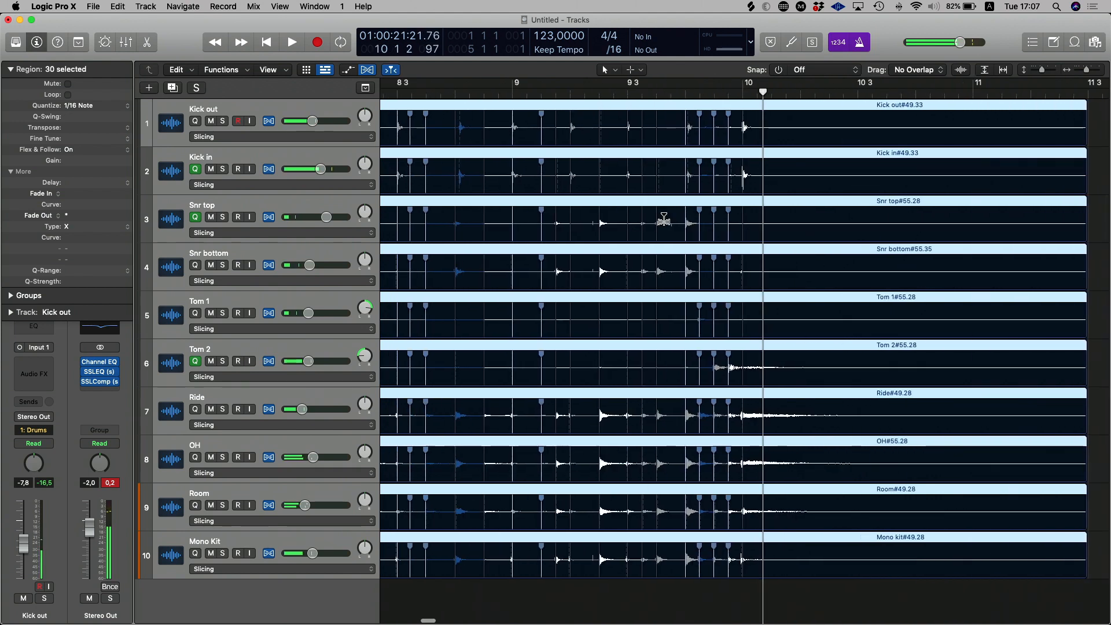
pyautogui.click(570, 96)
pyautogui.press('space')
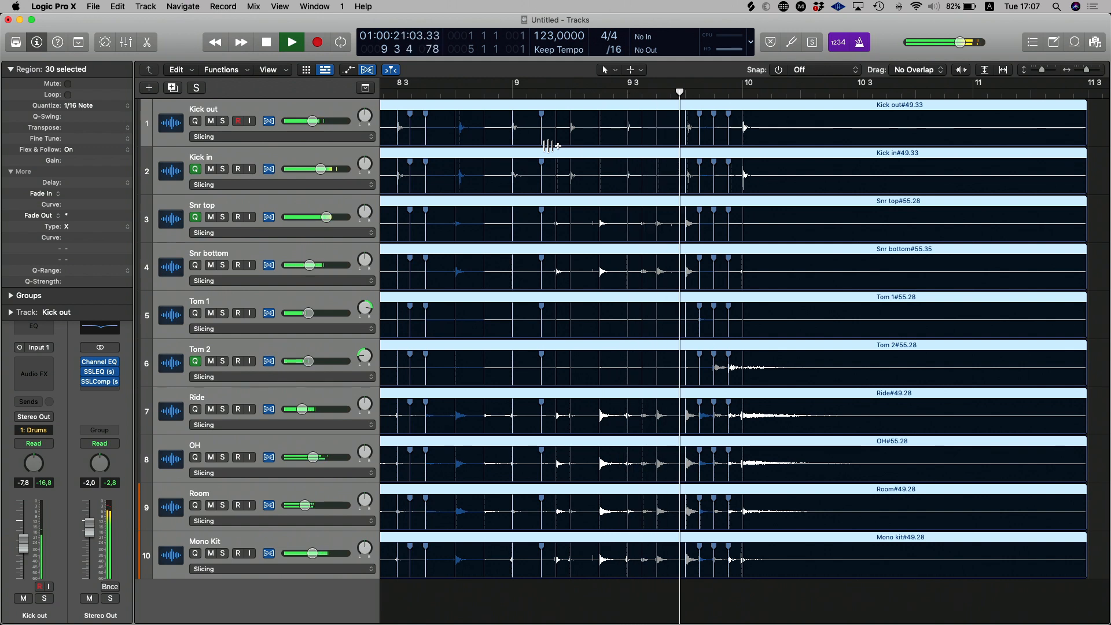
pyautogui.scroll(-5, 637, 214)
pyautogui.press('space')
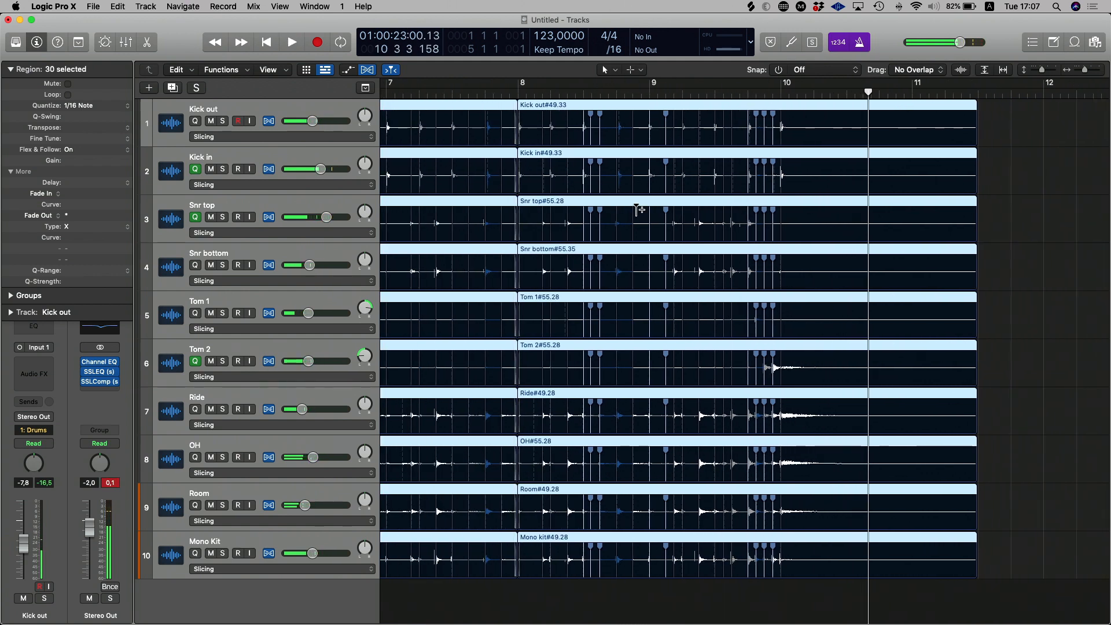
# - Compare the drums by playing from 1 3 with Flex turned off on the grouped tracks, and again with Flex turned back on
pyautogui.scroll(-5, 637, 210)
pyautogui.press('Return')
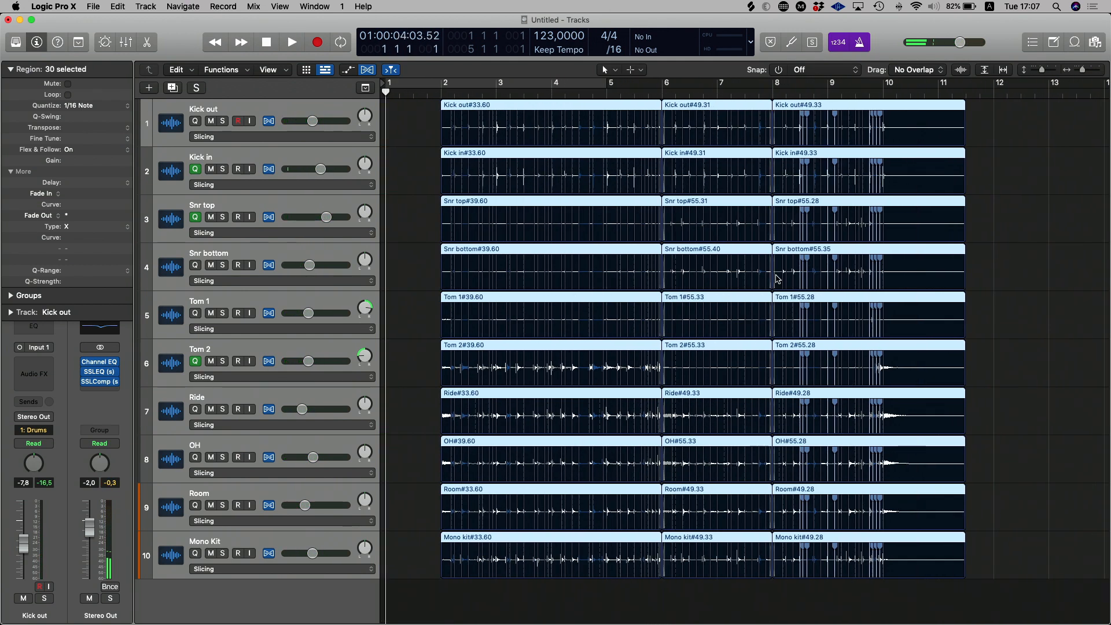
pyautogui.click(413, 93)
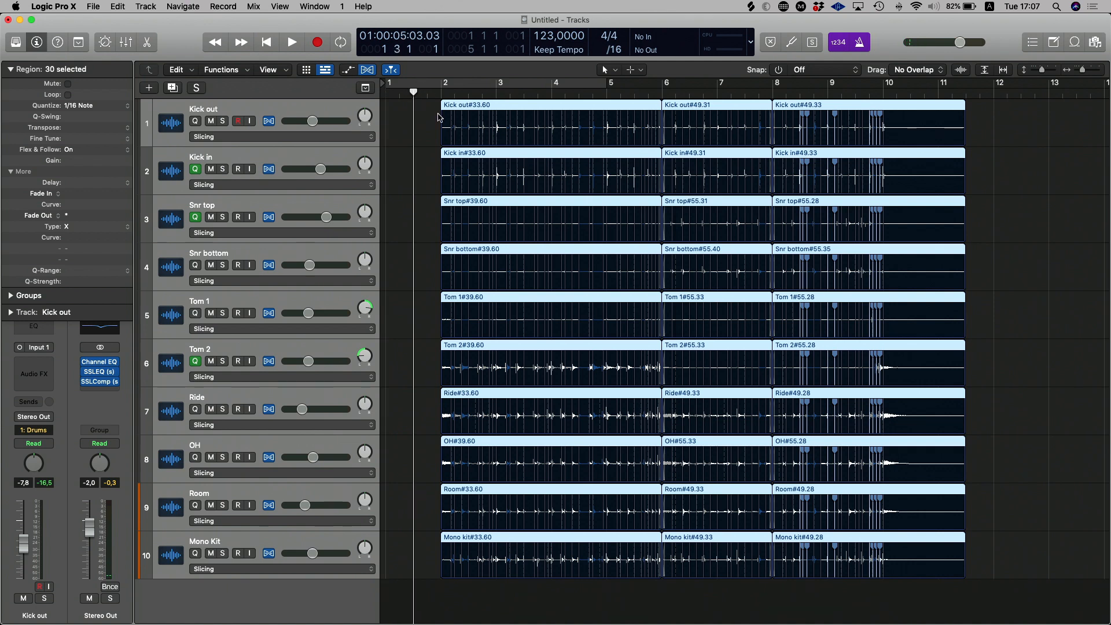
pyautogui.press('super+z')
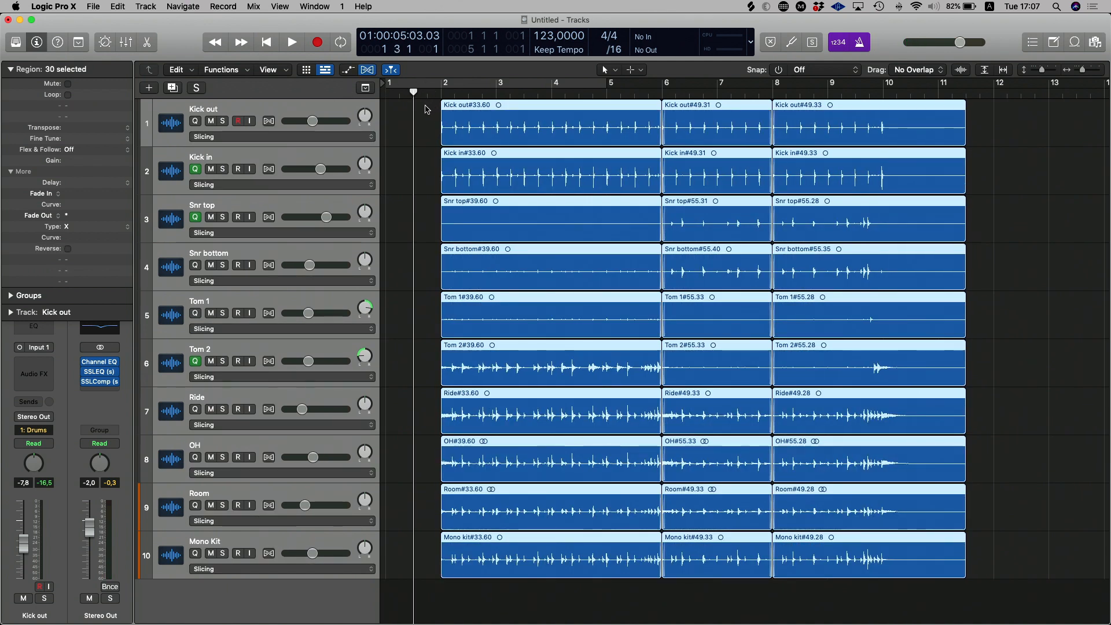
pyautogui.press('space')
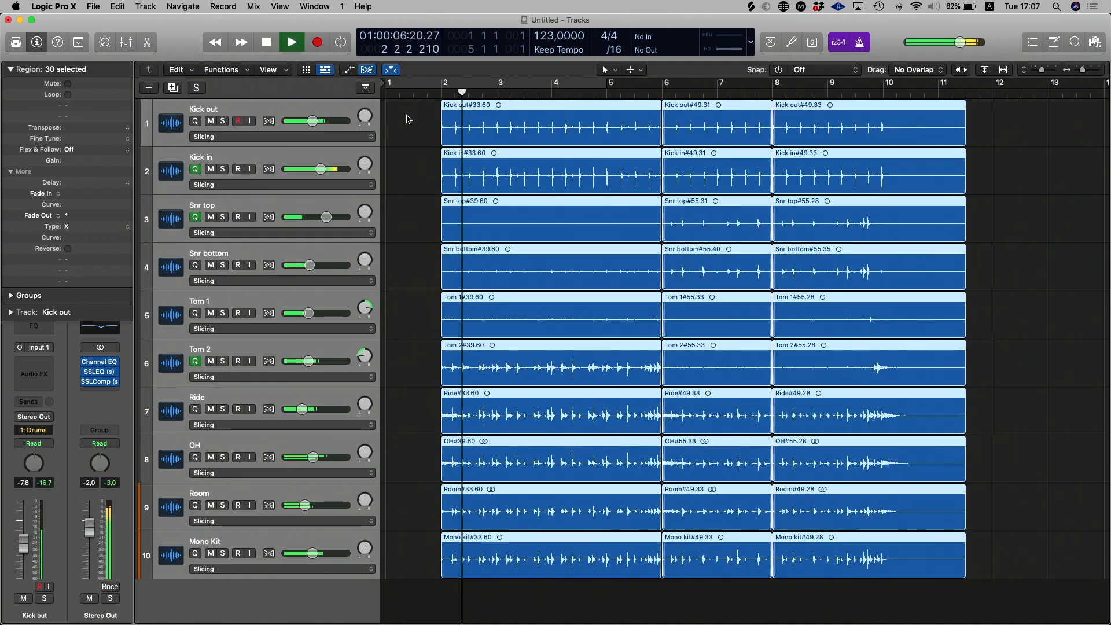
pyautogui.click(270, 123)
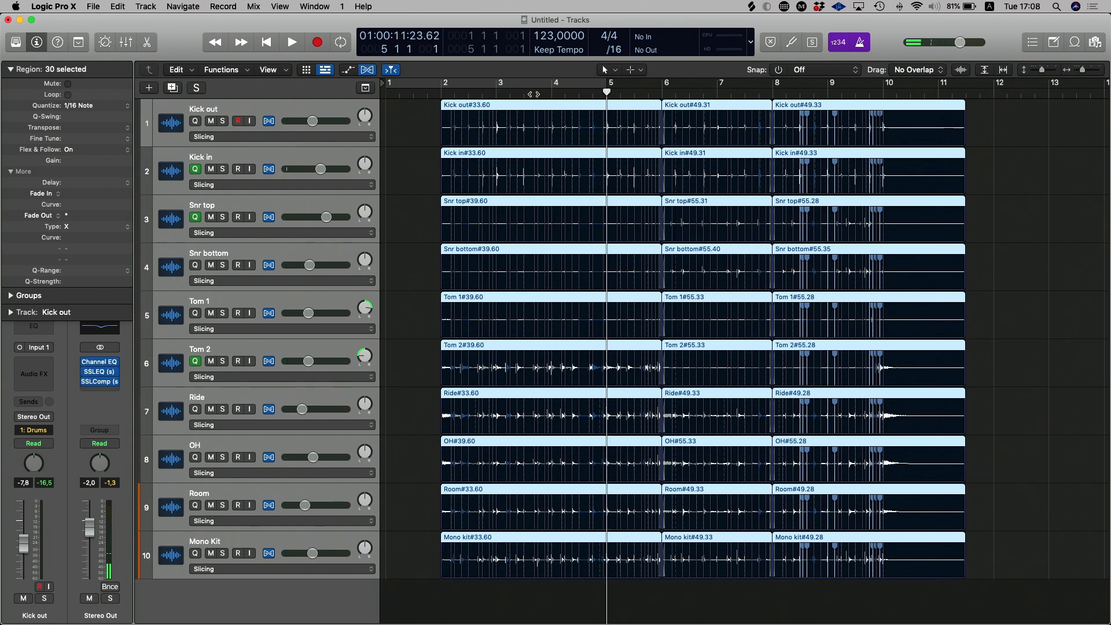
pyautogui.press('space')
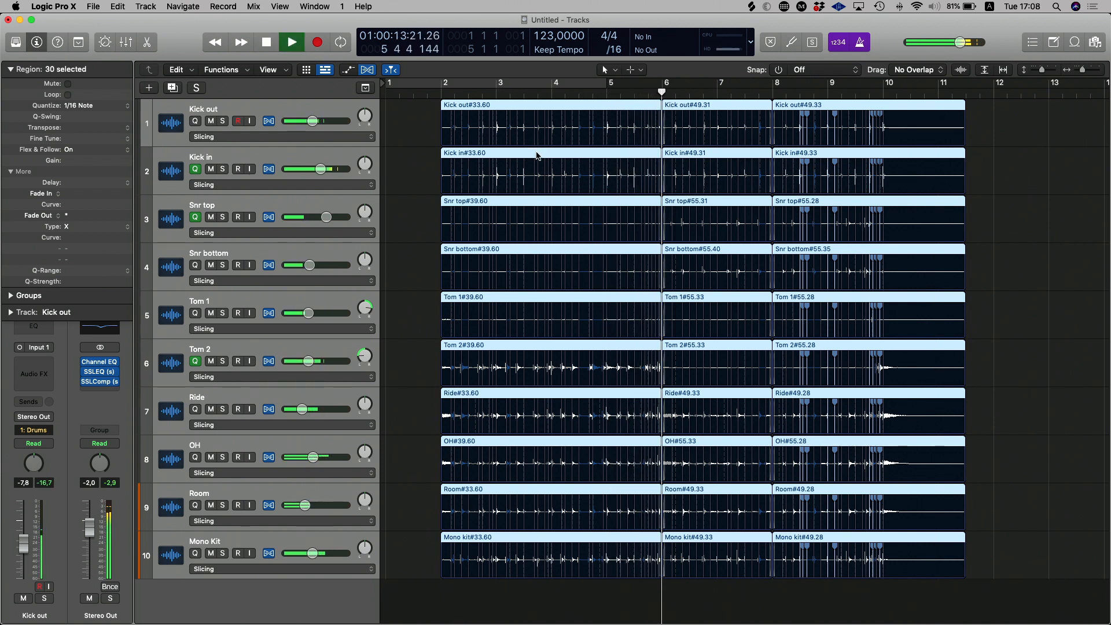